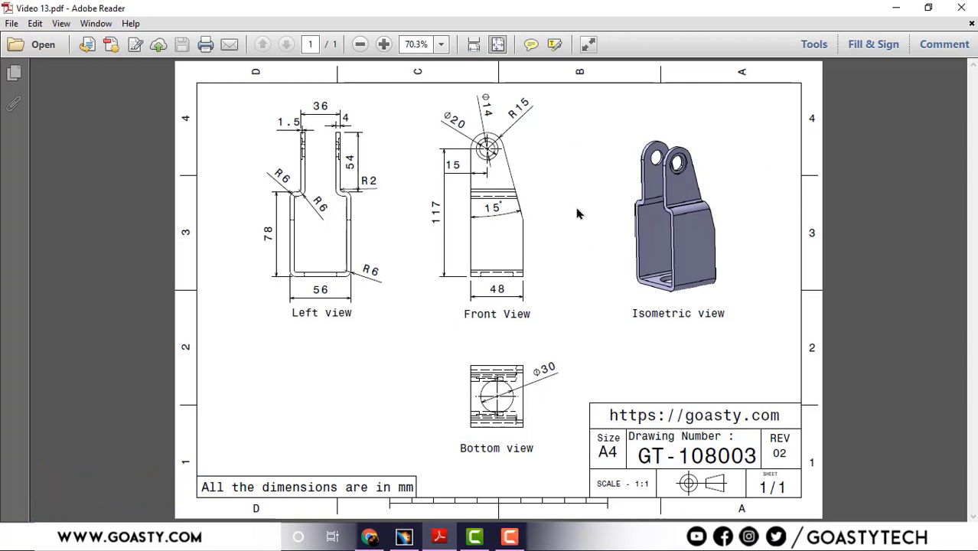
Step: Switch from the PDF drawing to CATIA V5 and create a new part with the default name Part1
click(897, 8)
click(404, 536)
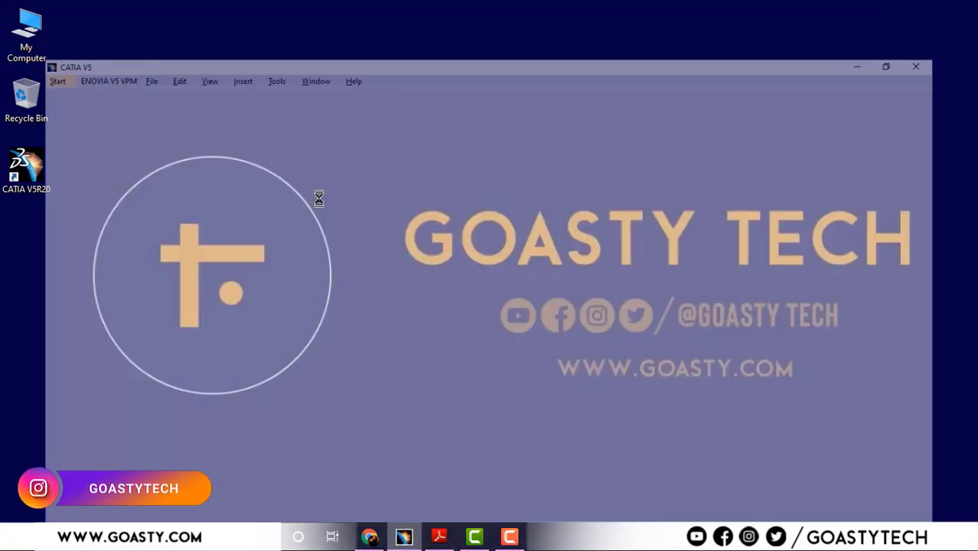
click(116, 24)
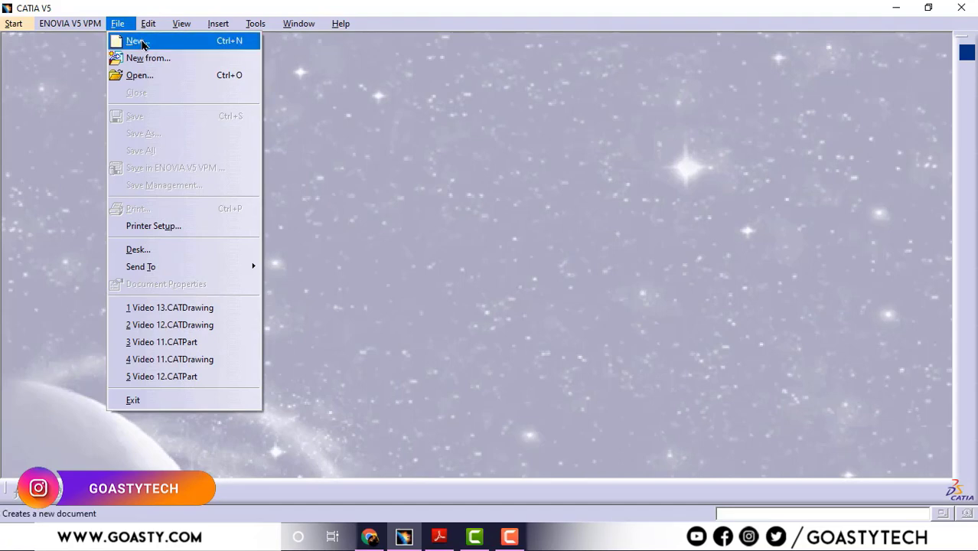
click(132, 39)
key(p)
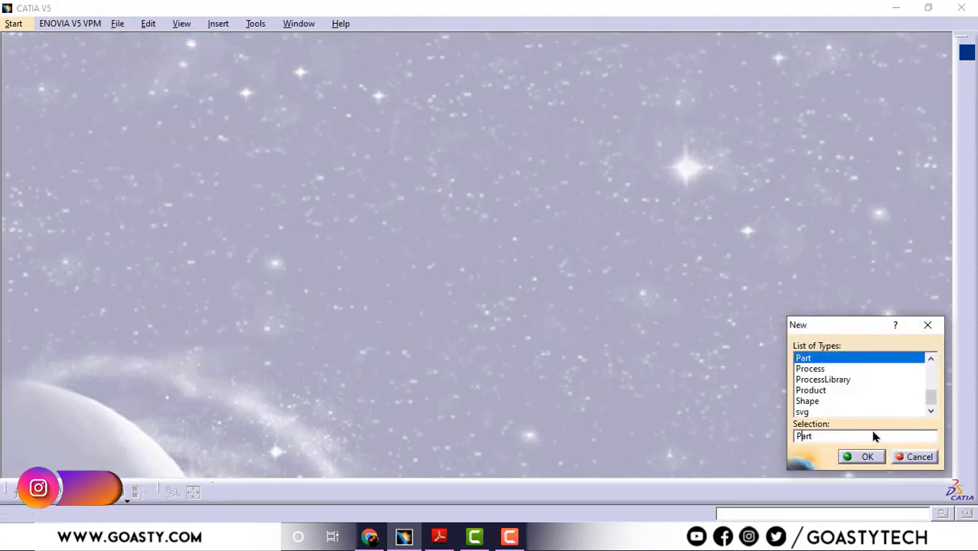
click(861, 456)
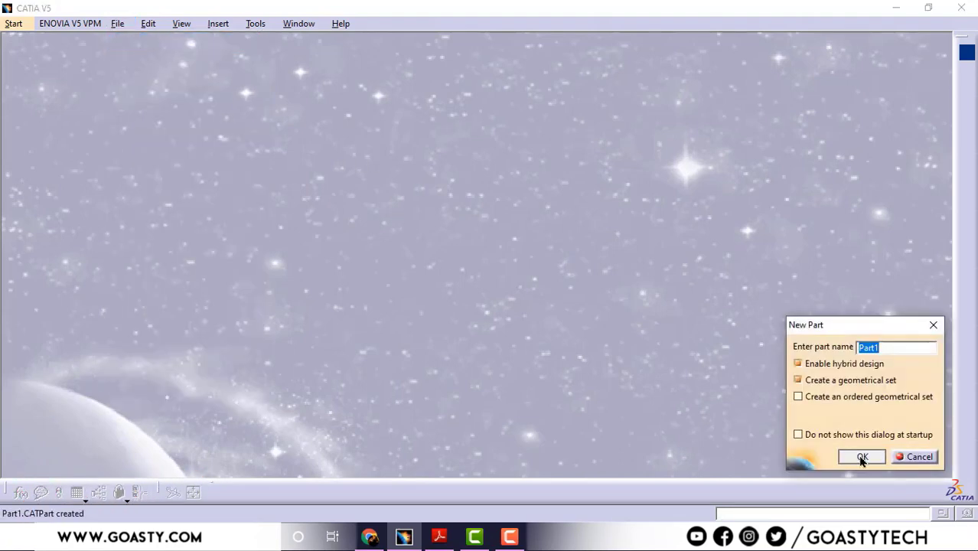
click(858, 456)
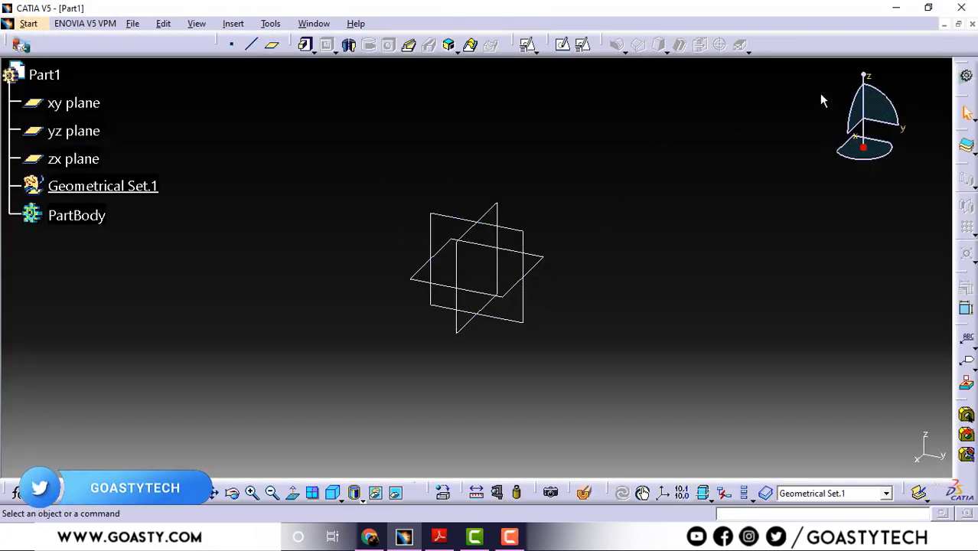
Step: Consult the Video 13 drawing in Adobe Reader, return to CATIA and create a positioned sketch on the yz plane with implicit origin and orientation
click(895, 7)
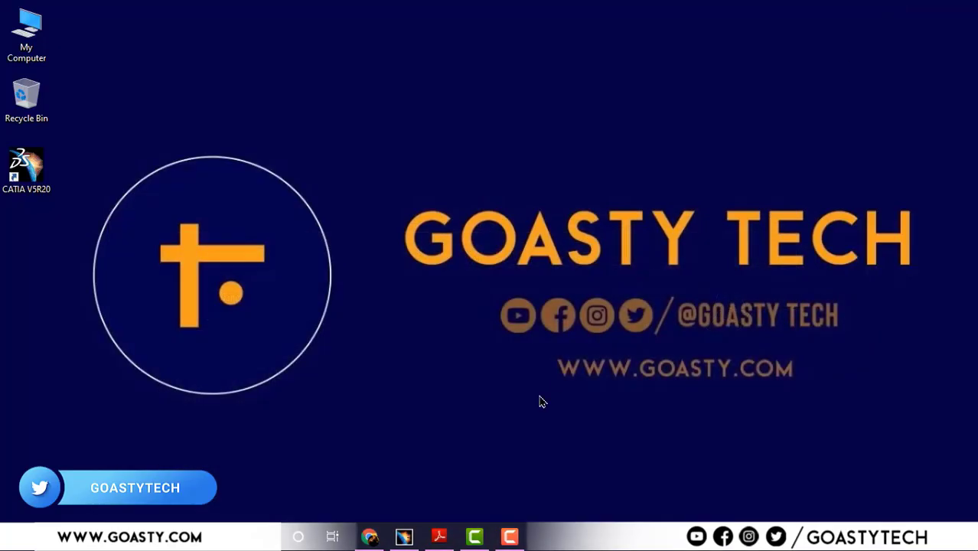
click(443, 536)
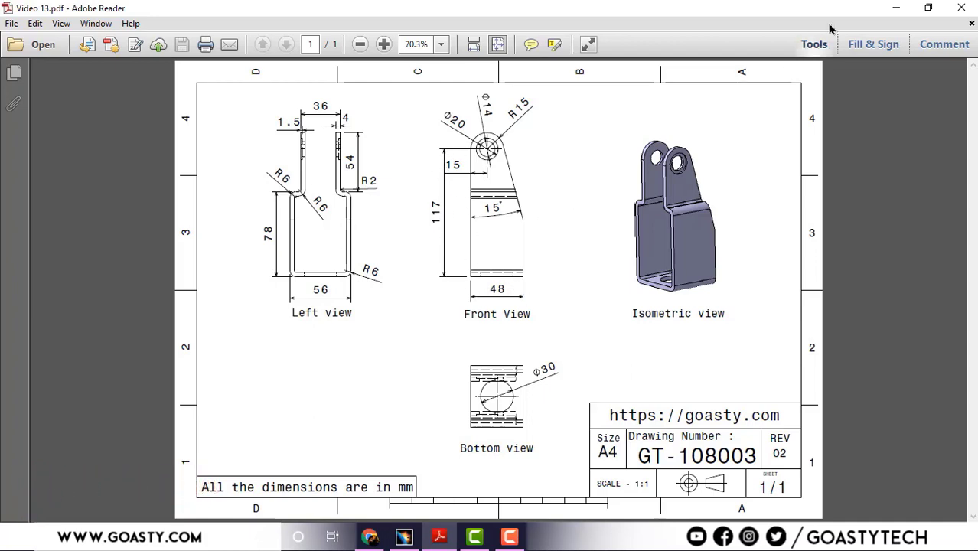
click(895, 7)
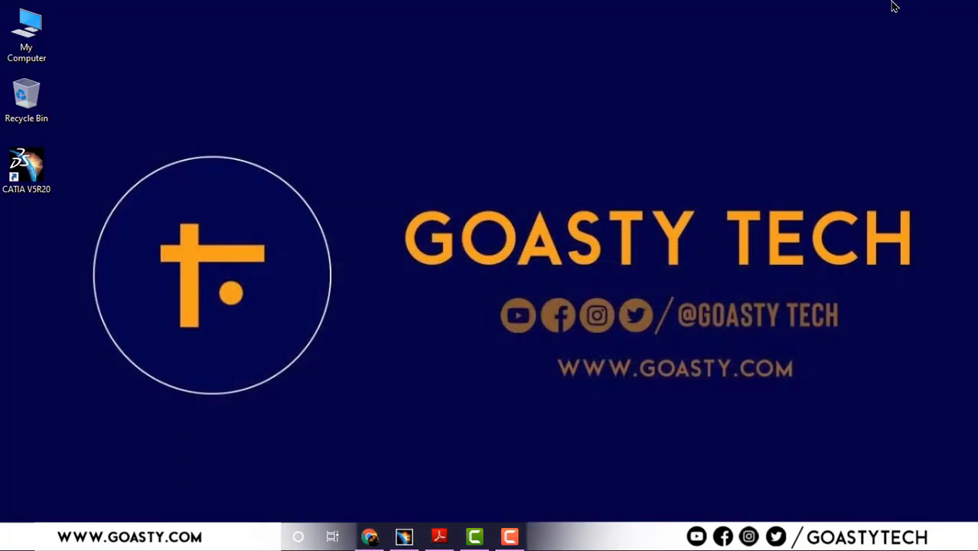
click(405, 537)
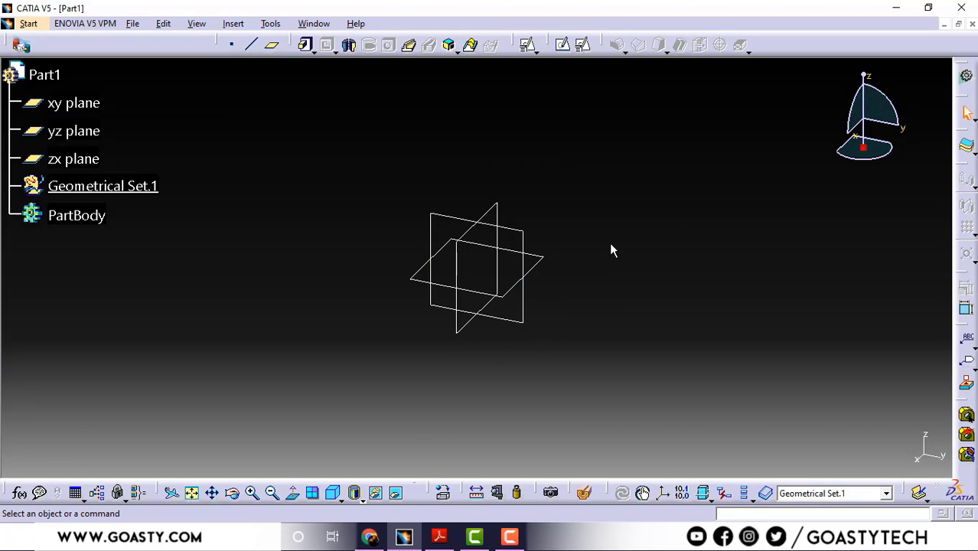
click(525, 237)
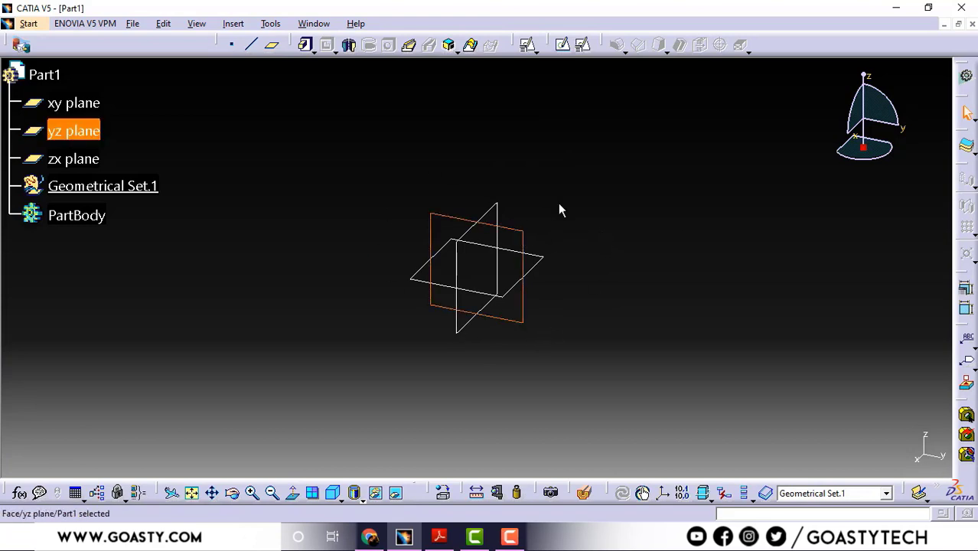
click(582, 51)
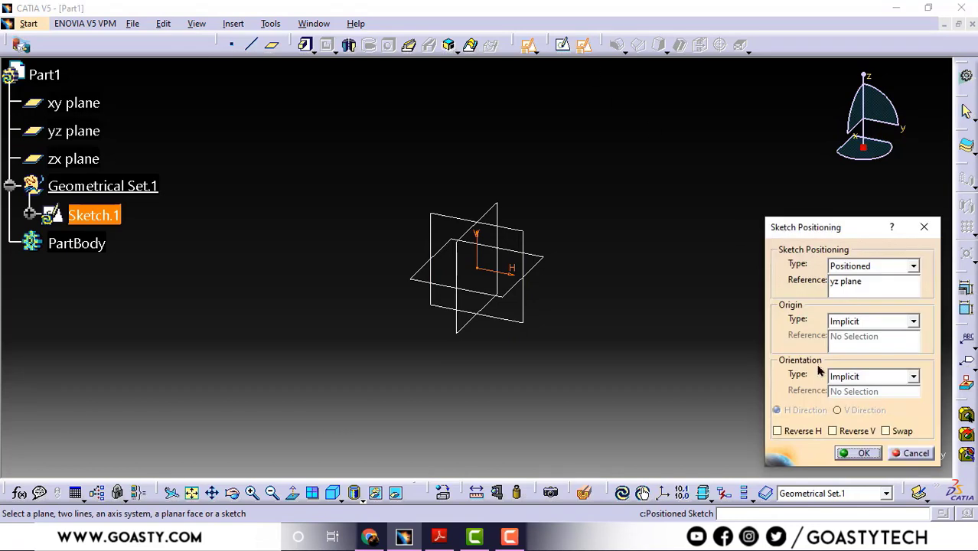
click(863, 453)
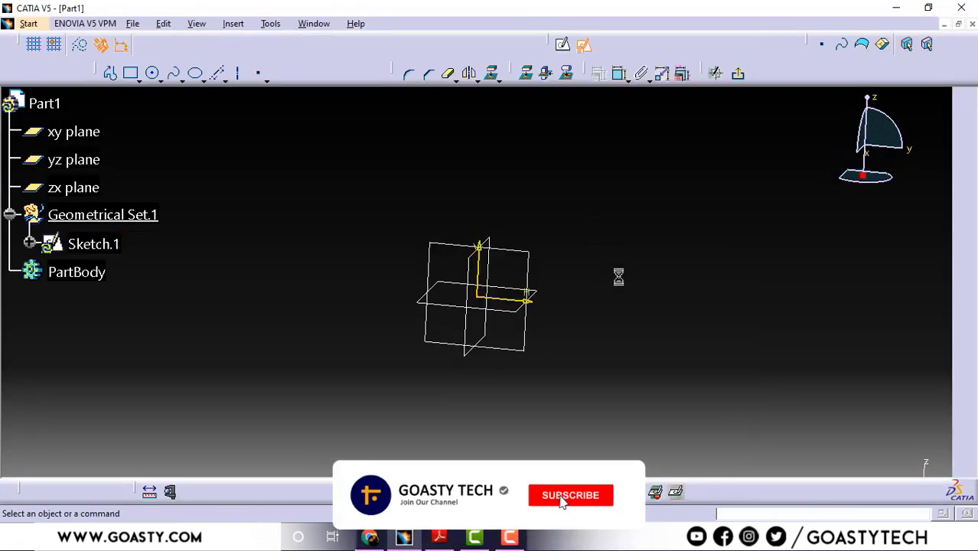
Step: Draw infinite vertical and horizontal construction lines through the sketch origin
click(218, 72)
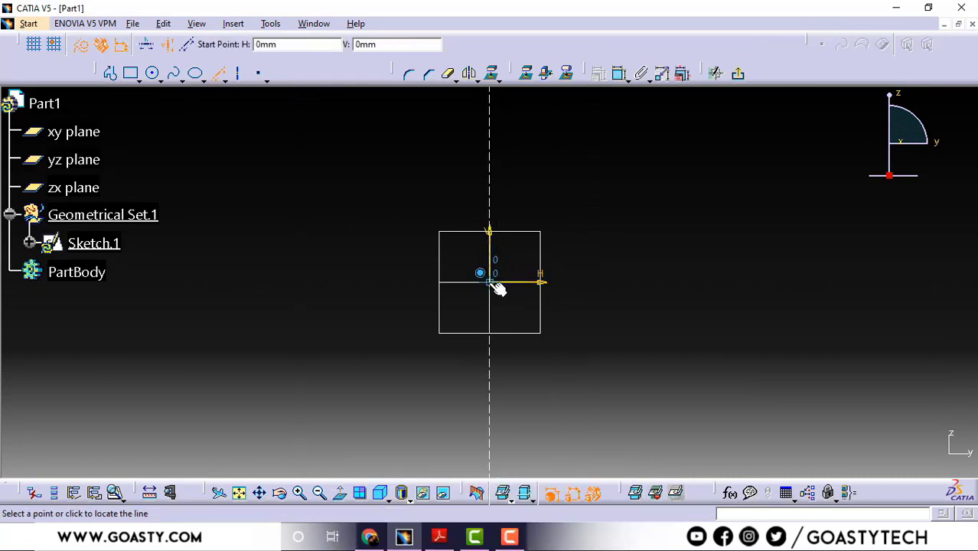
click(147, 44)
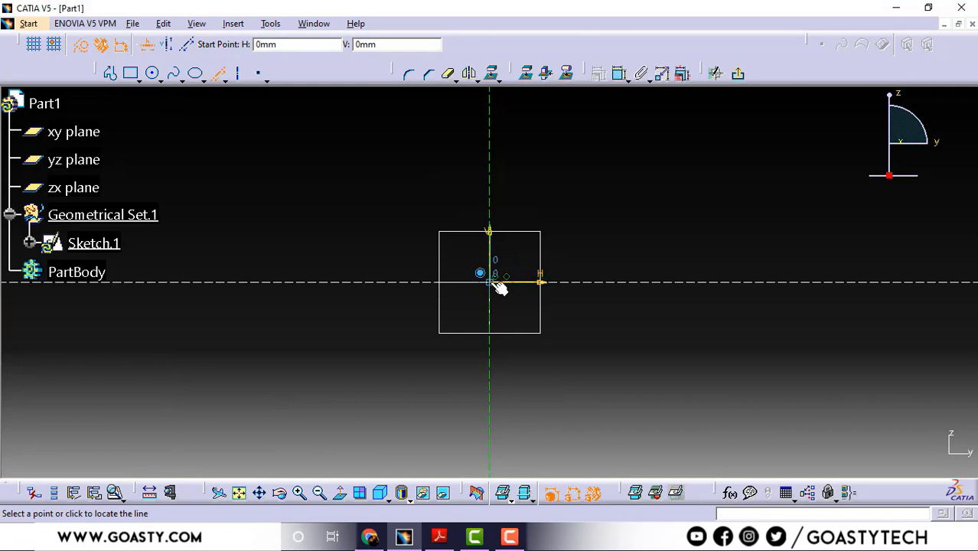
click(498, 287)
key(Escape)
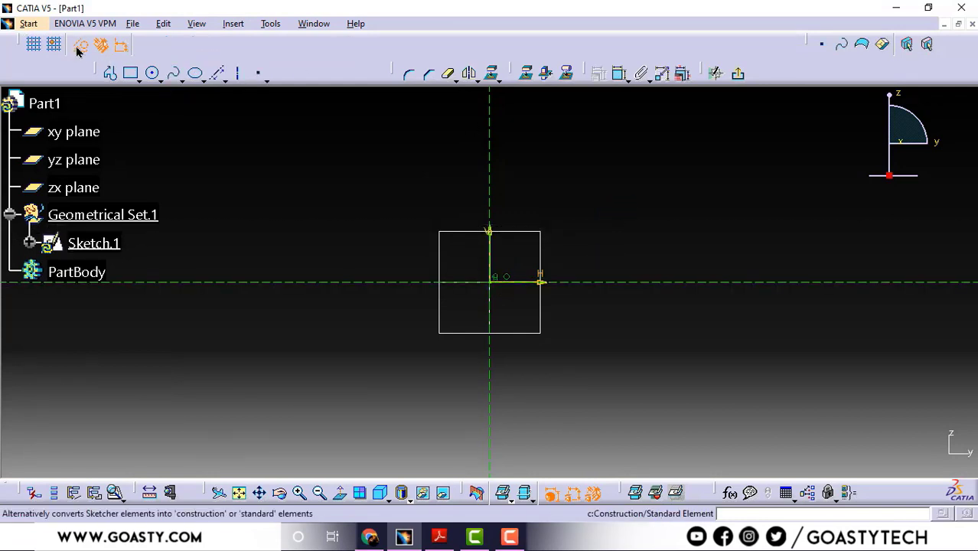
Step: Sketch an L-shaped profile with a horizontal base line about 76 mm long below the origin and a vertical line up from its left end
click(112, 73)
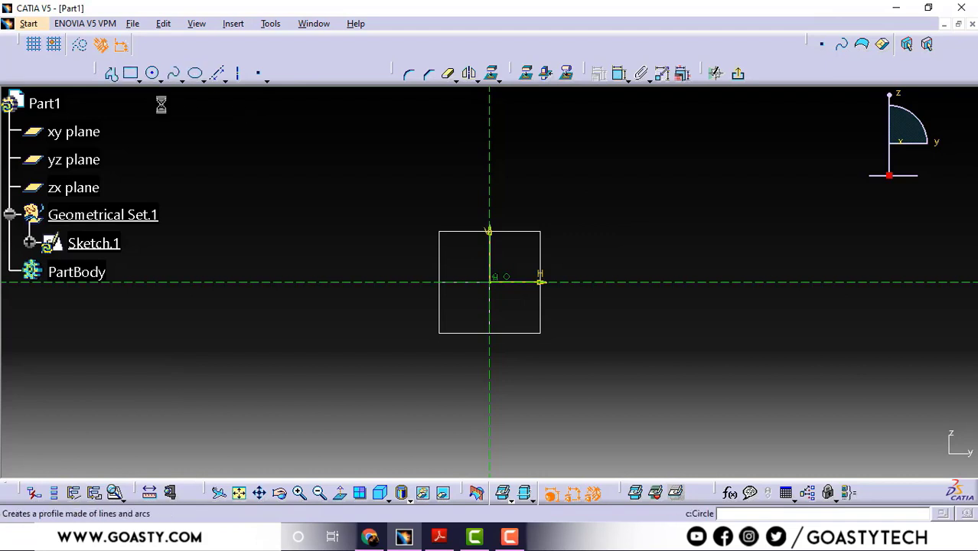
click(543, 399)
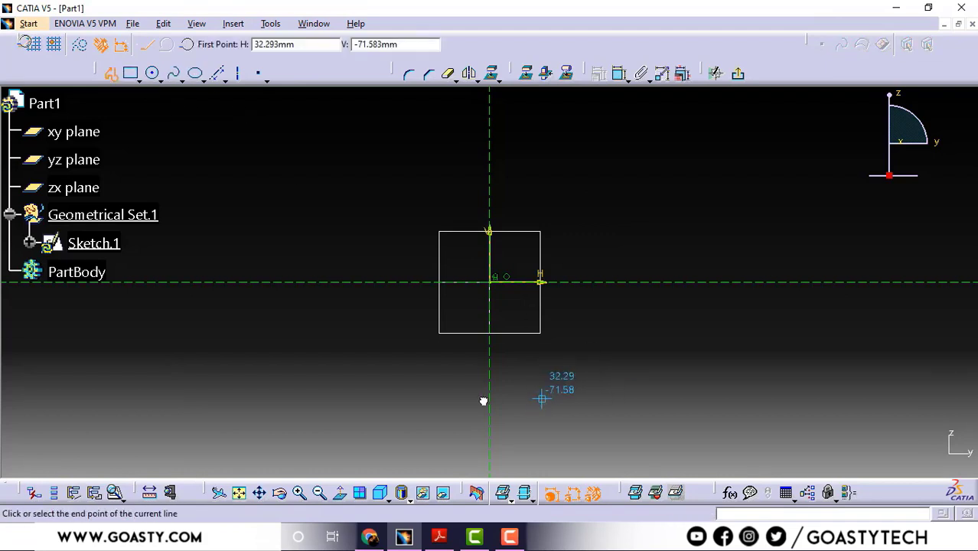
click(419, 399)
double_click(419, 163)
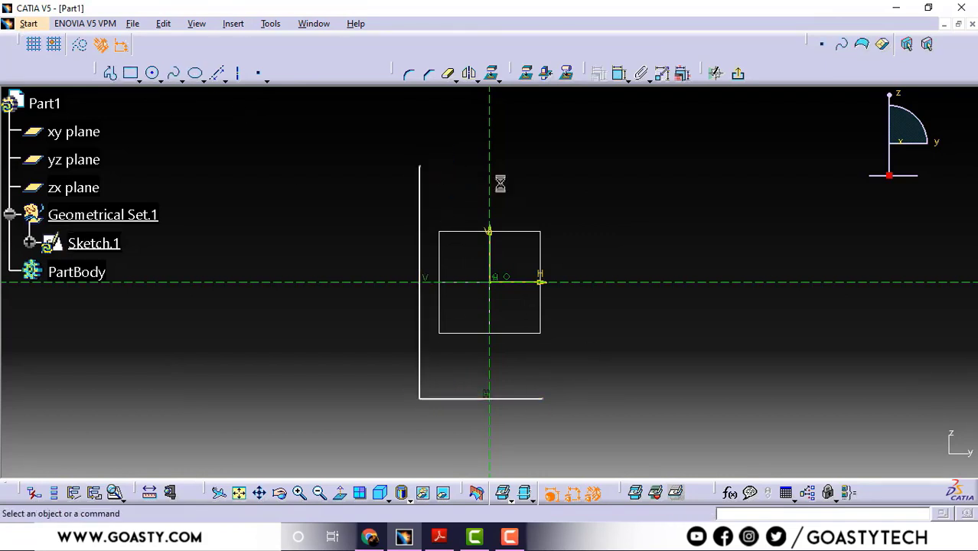
Step: Check the drawing in Adobe Reader and constrain the base line's free end to 24 mm from the vertical construction line
click(443, 537)
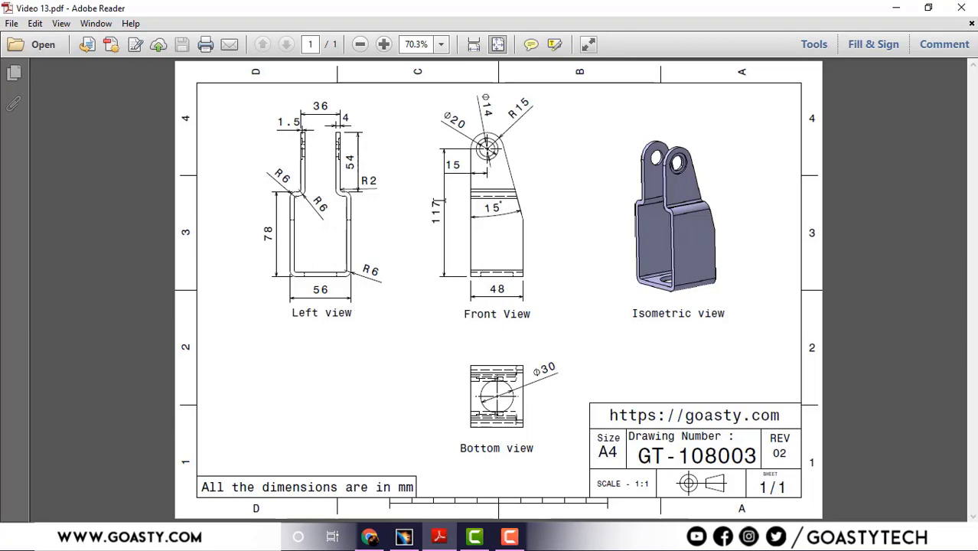
click(897, 8)
click(620, 72)
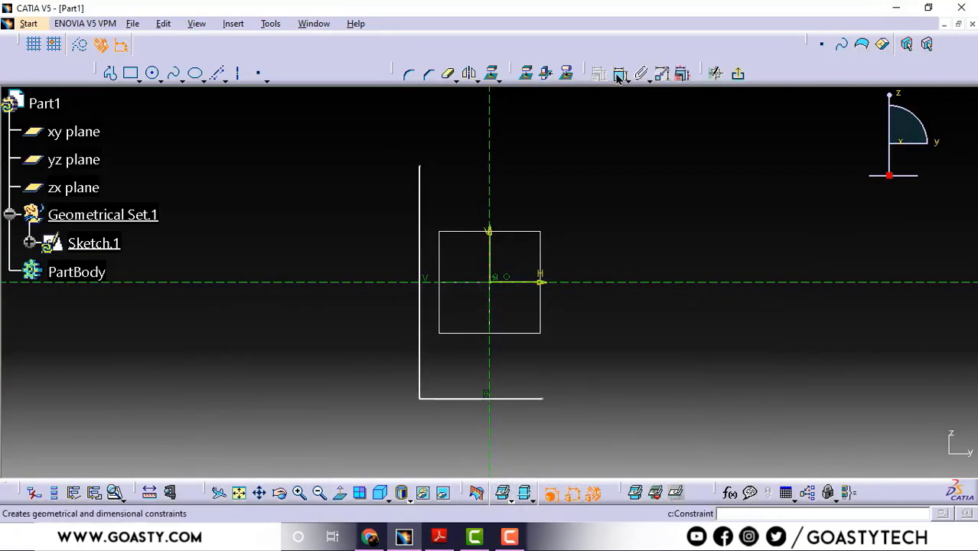
click(490, 360)
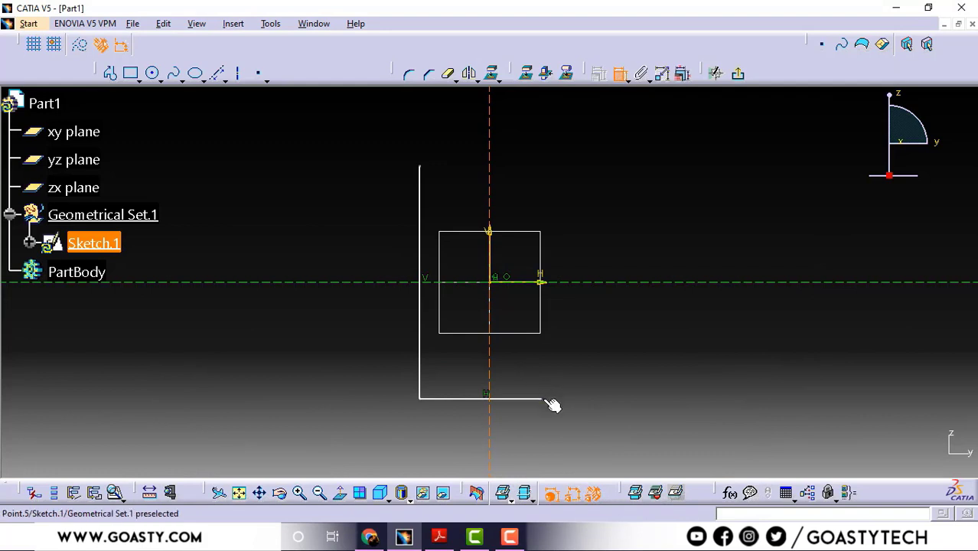
click(545, 398)
click(594, 356)
double_click(597, 357)
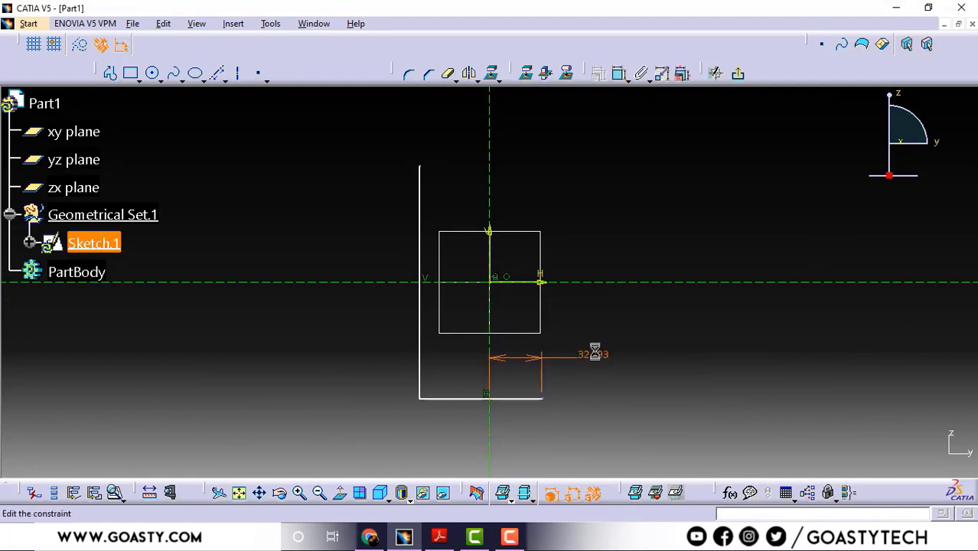
text(24mm)
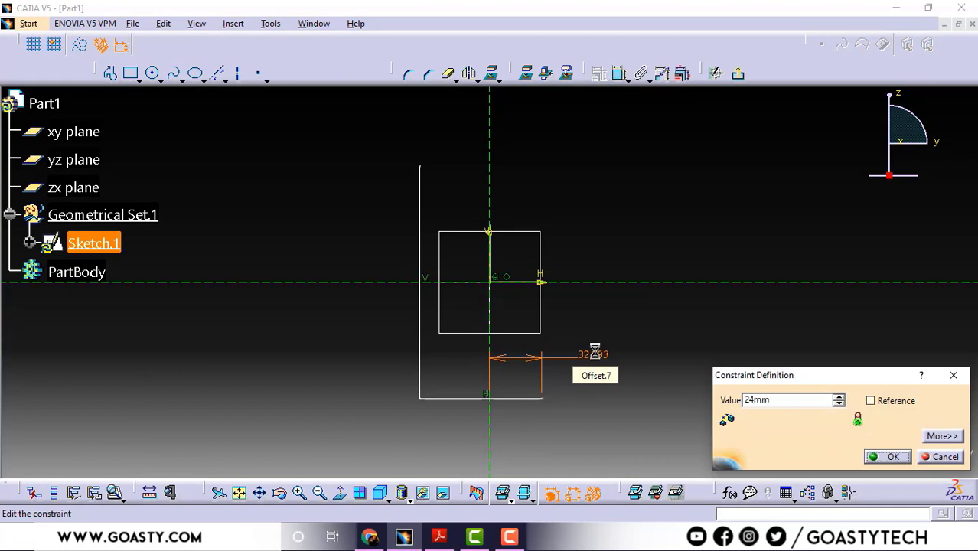
key(Return)
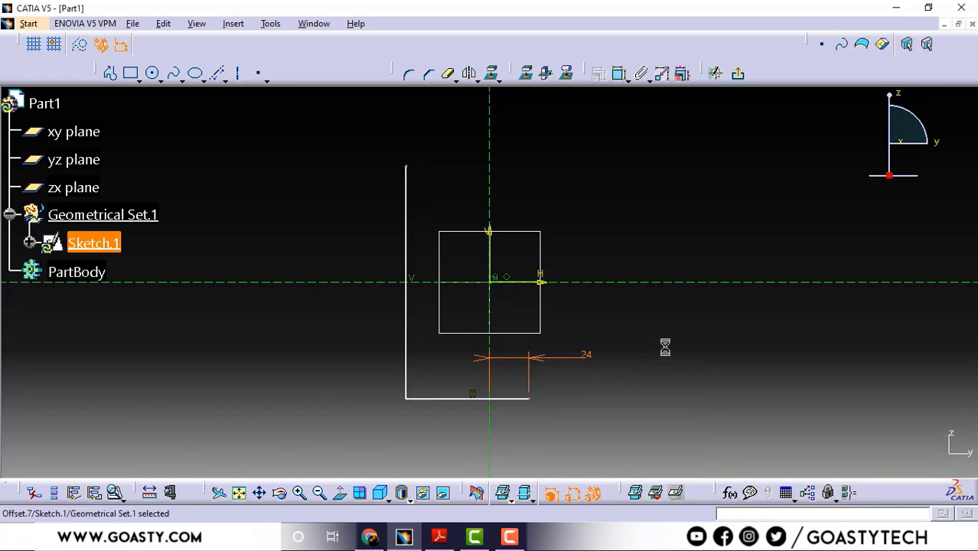
Step: Dimension the horizontal base line and set its length to 48 mm
click(620, 74)
click(507, 399)
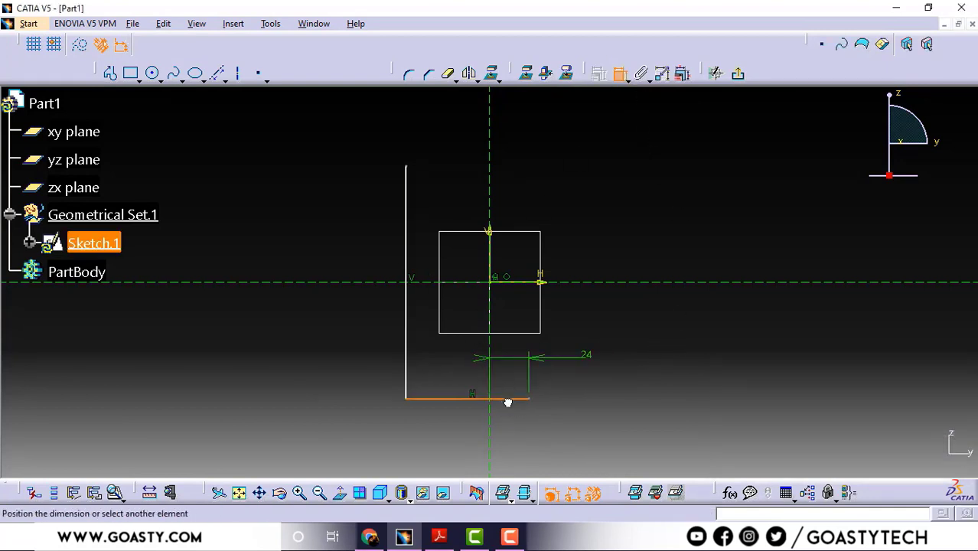
click(607, 398)
double_click(615, 399)
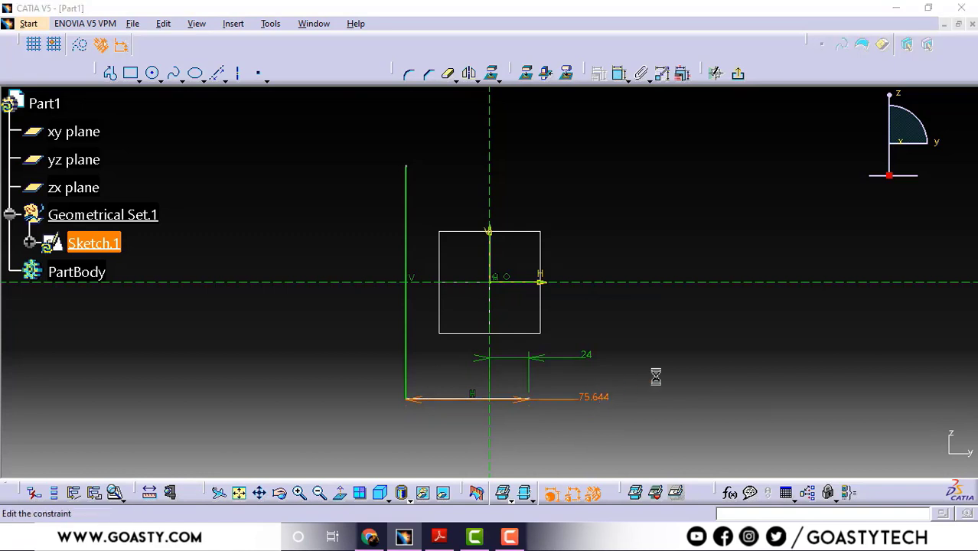
text(4)
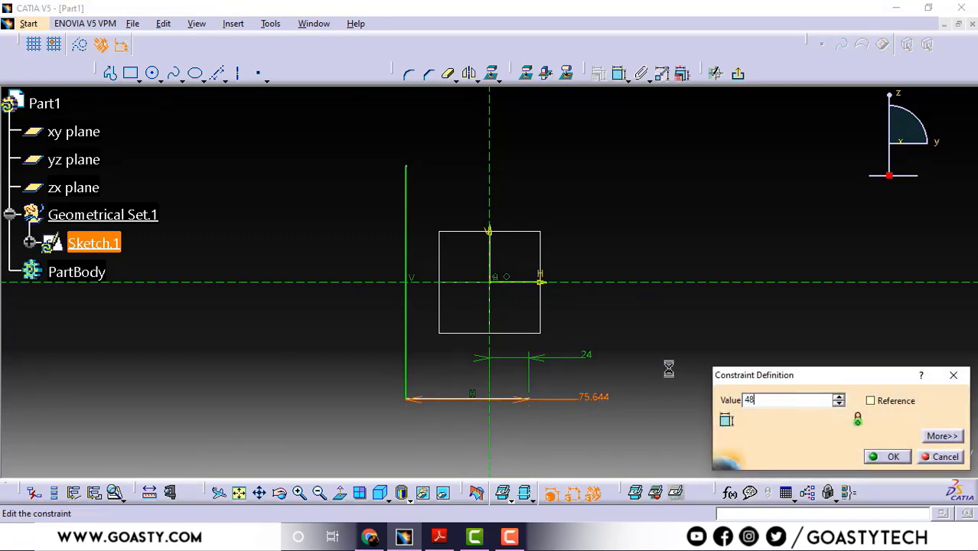
text(8)
key(Return)
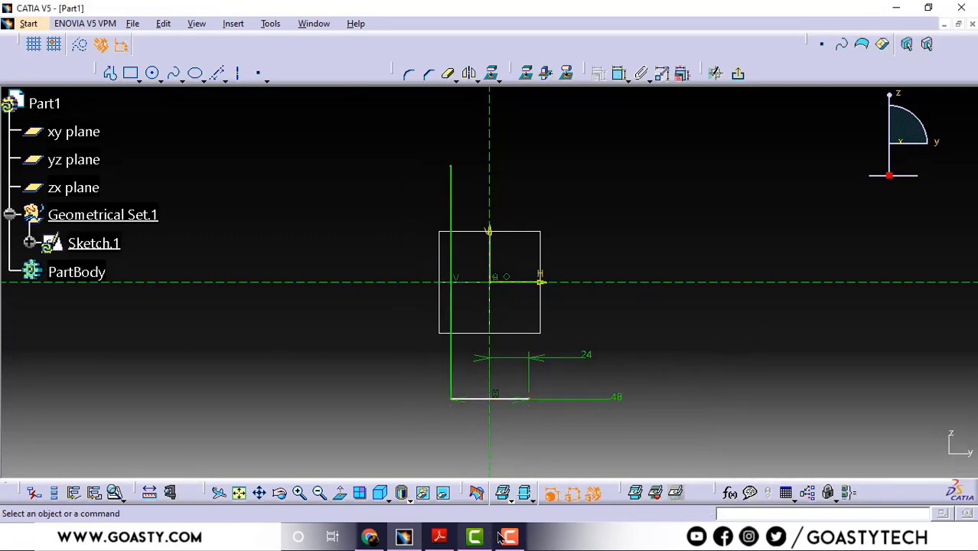
Step: Check the drawing in Adobe Reader and constrain the base line to 132/2 mm (66 mm) below the horizontal construction line
click(439, 537)
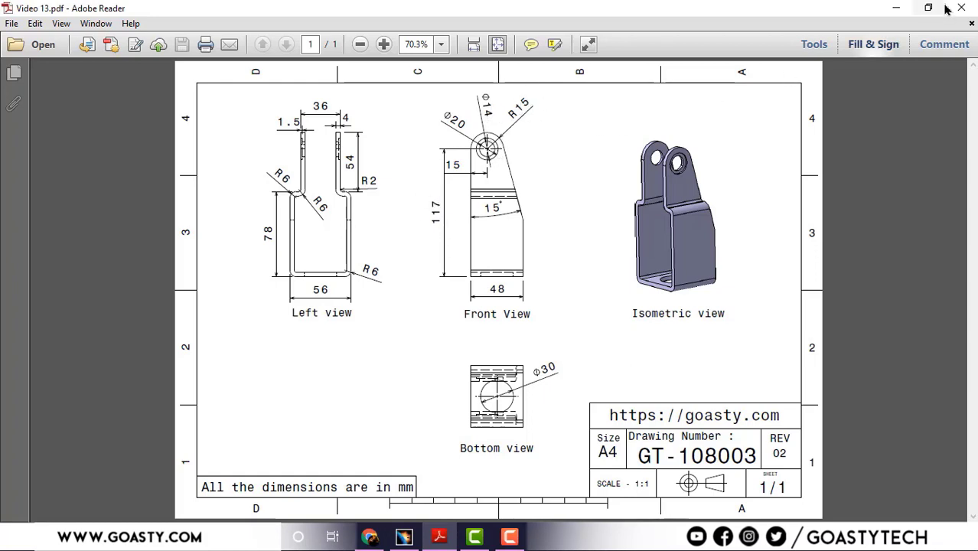
click(896, 8)
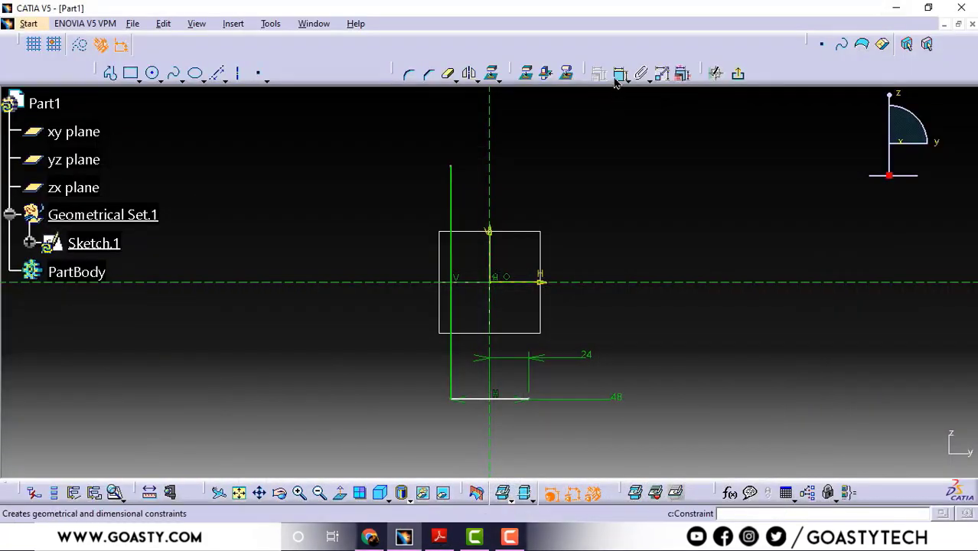
click(569, 283)
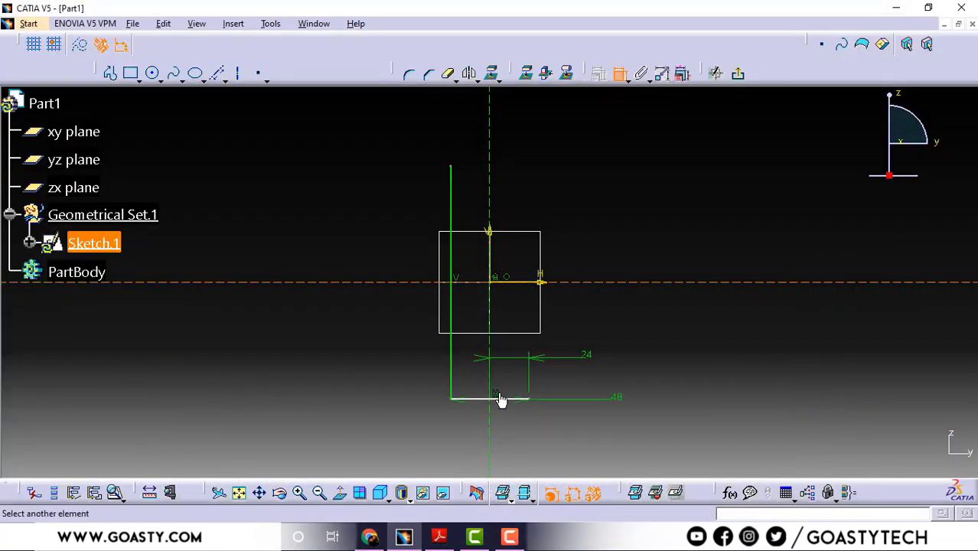
click(518, 398)
click(641, 331)
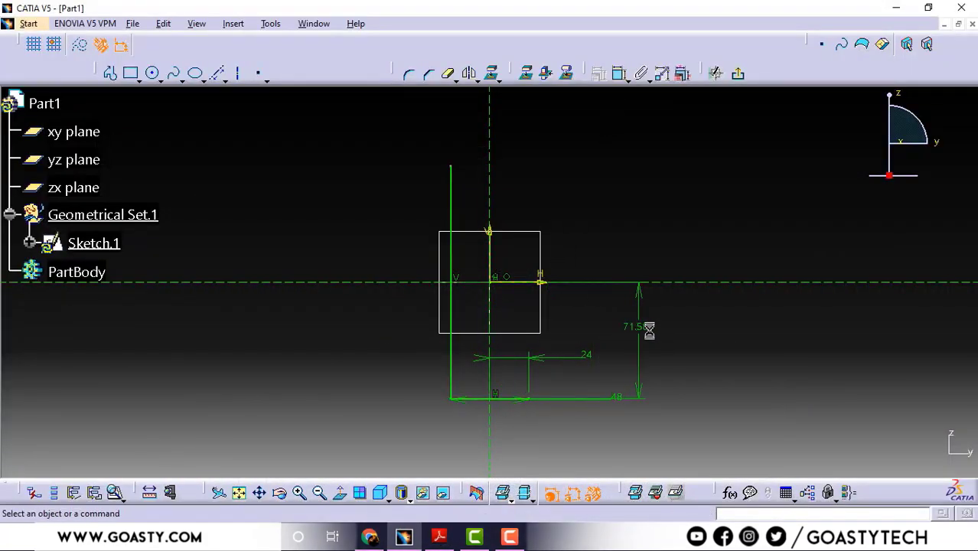
double_click(643, 327)
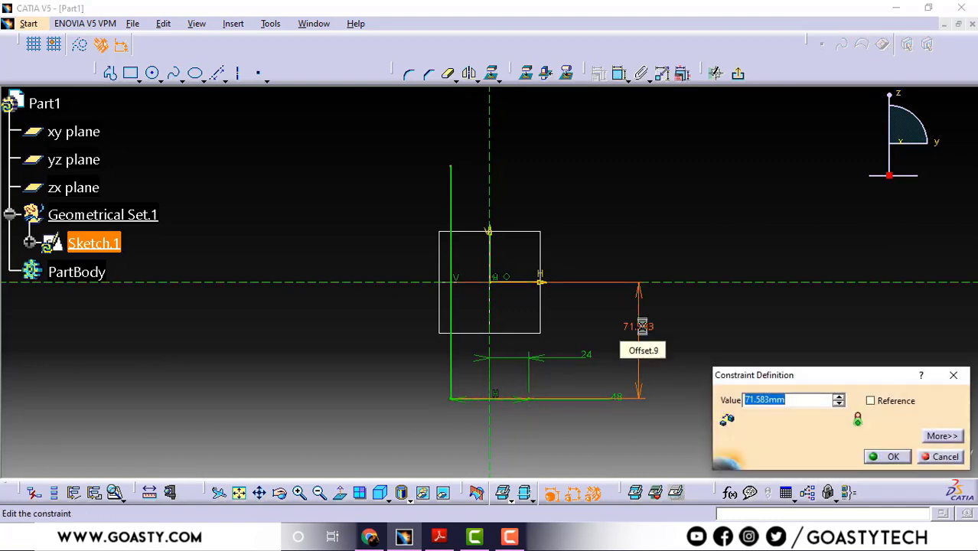
text(132/2)
key(Return)
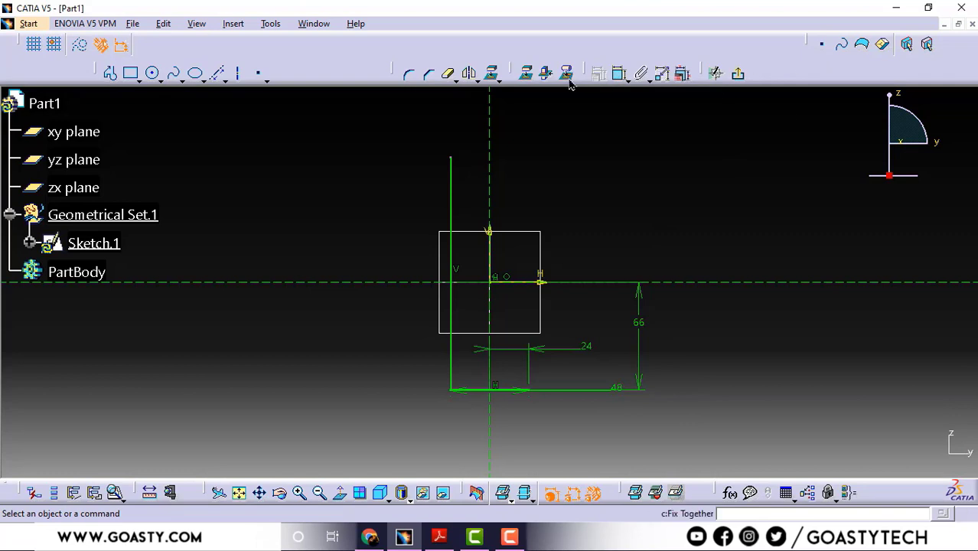
Step: Dimension the vertical line and set its length to 117 mm
click(620, 73)
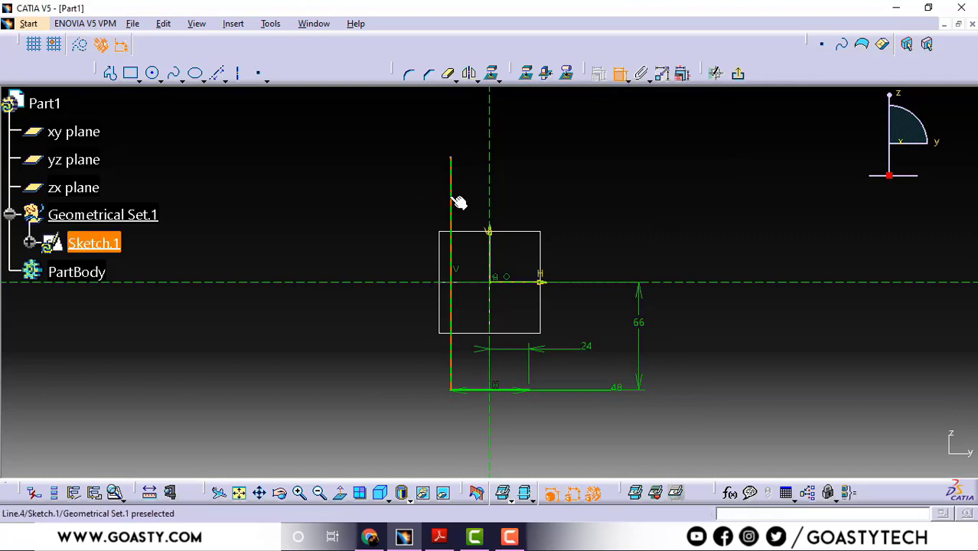
click(458, 200)
click(406, 201)
double_click(411, 192)
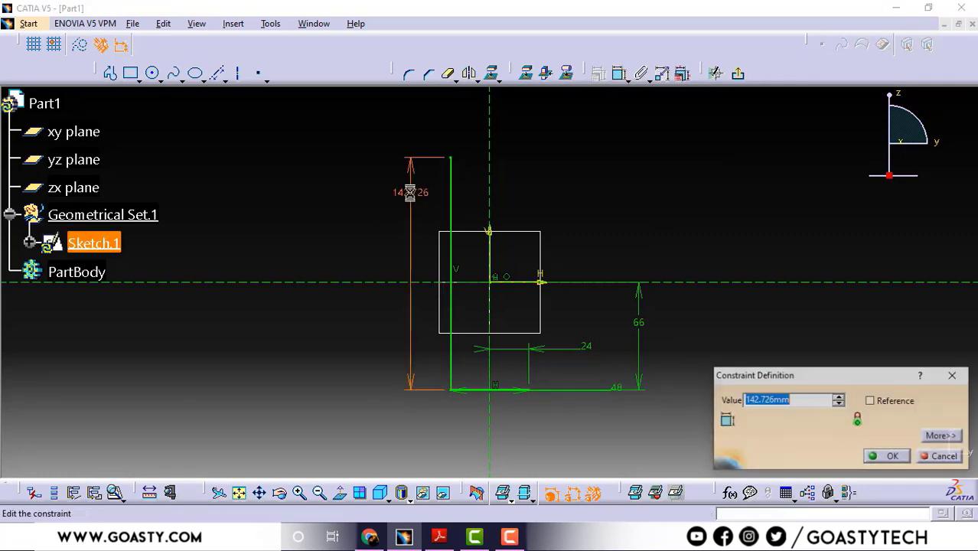
text(117)
key(Return)
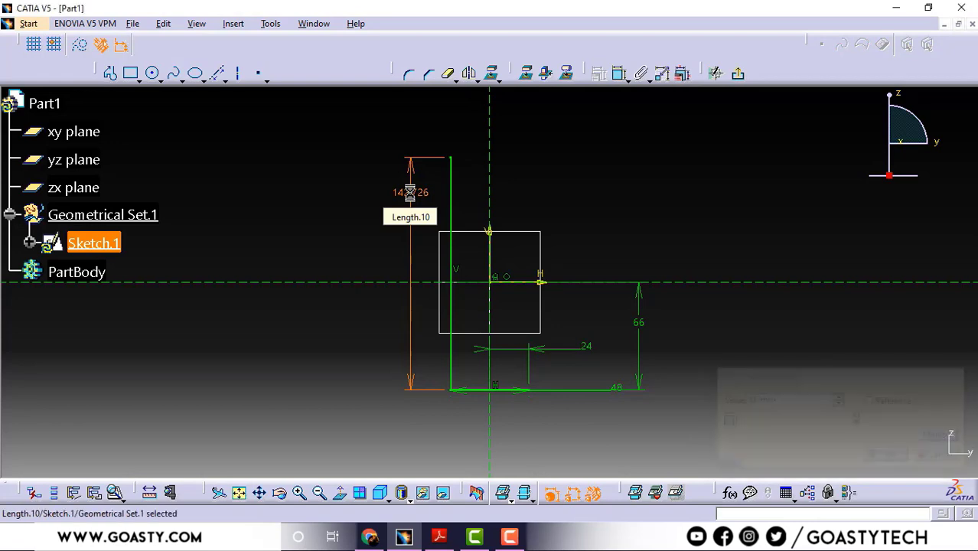
click(668, 155)
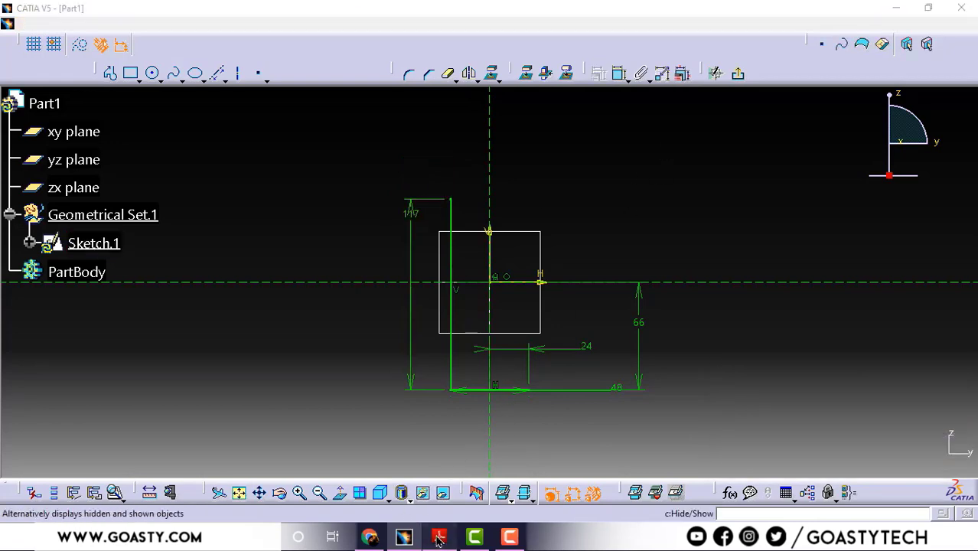
Step: Check the front view in Adobe Reader and sketch a circle about 87 mm in diameter around the vertical line's upper end
click(438, 536)
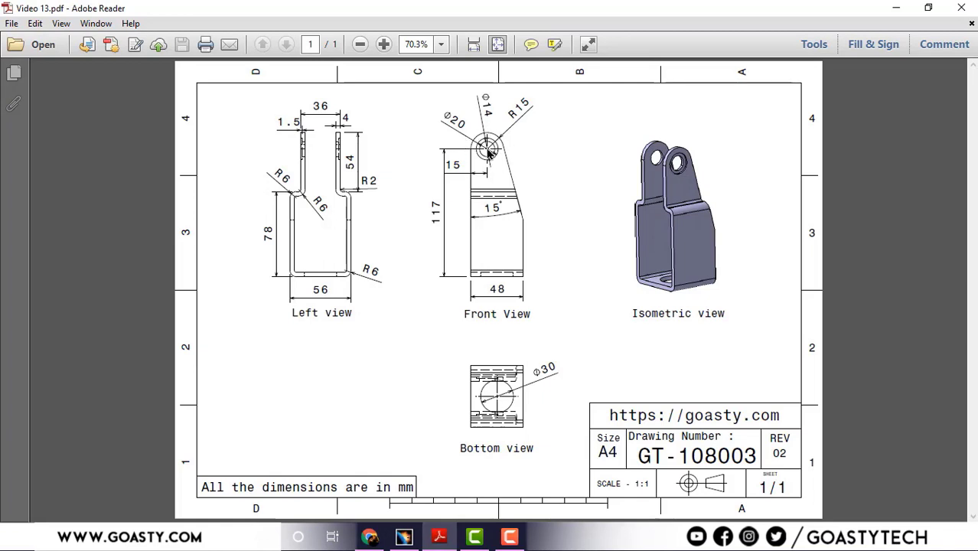
click(894, 7)
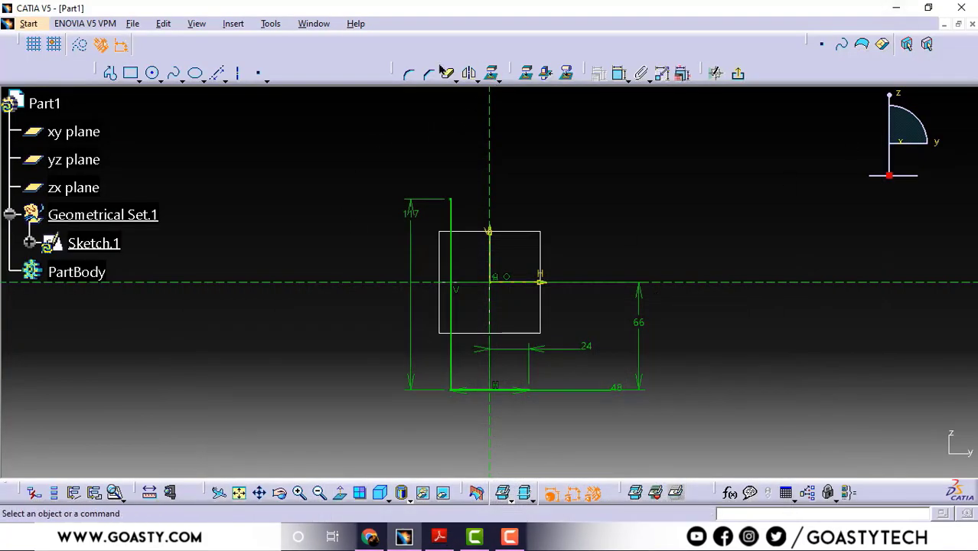
click(153, 73)
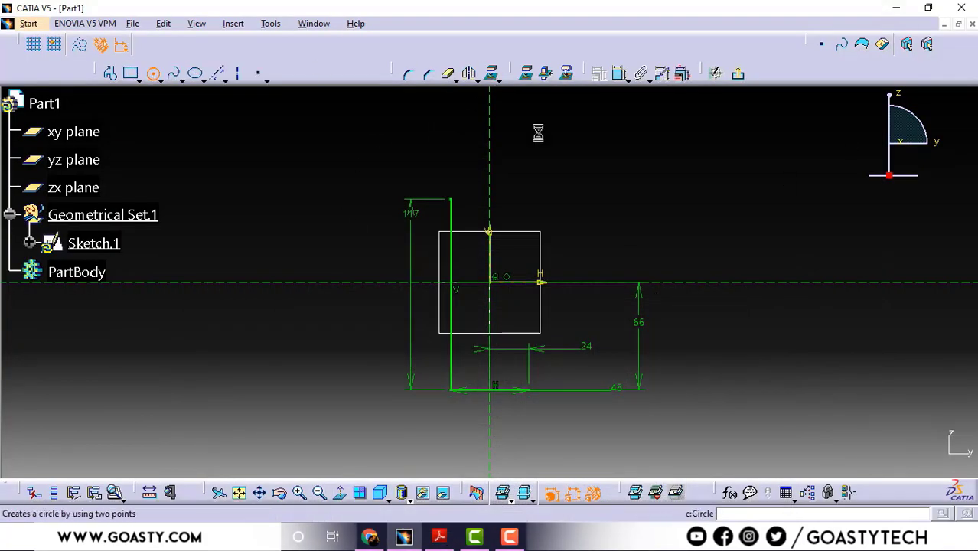
click(477, 190)
click(541, 159)
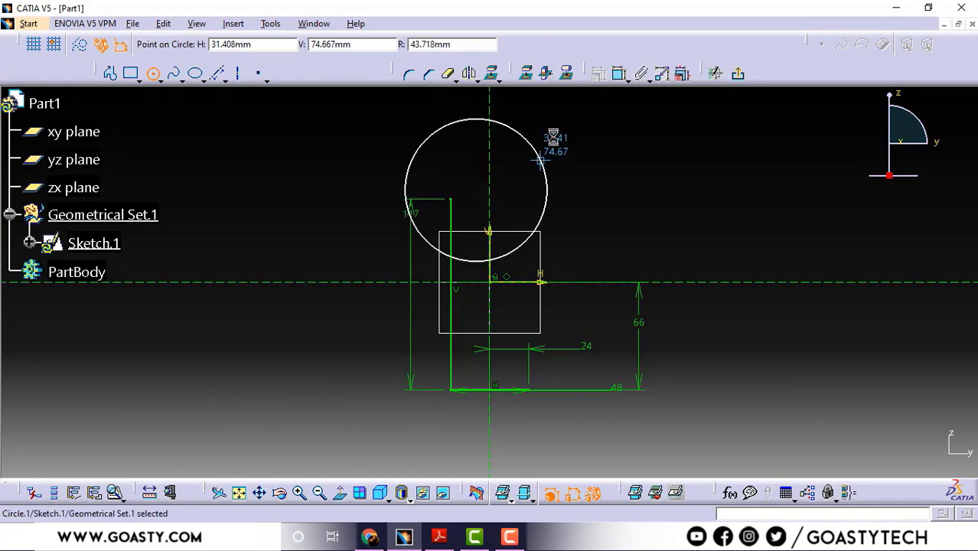
Step: Dimension the circle and set its diameter to 30 mm
click(619, 74)
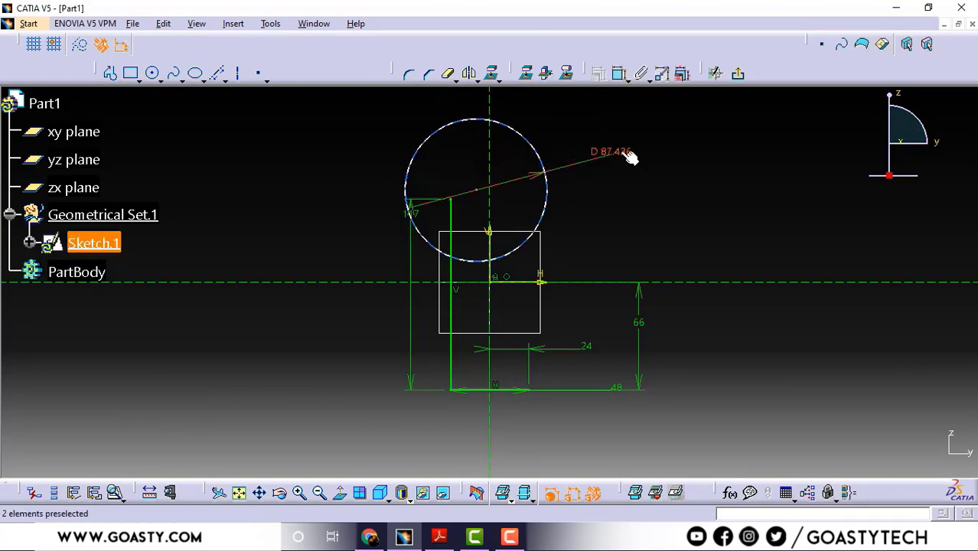
click(621, 151)
double_click(620, 151)
text(30)
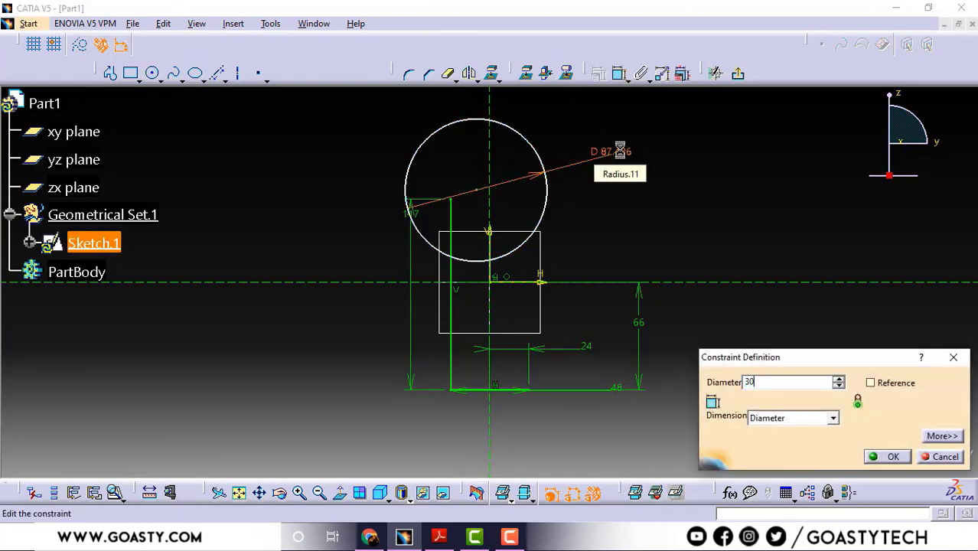
key(Return)
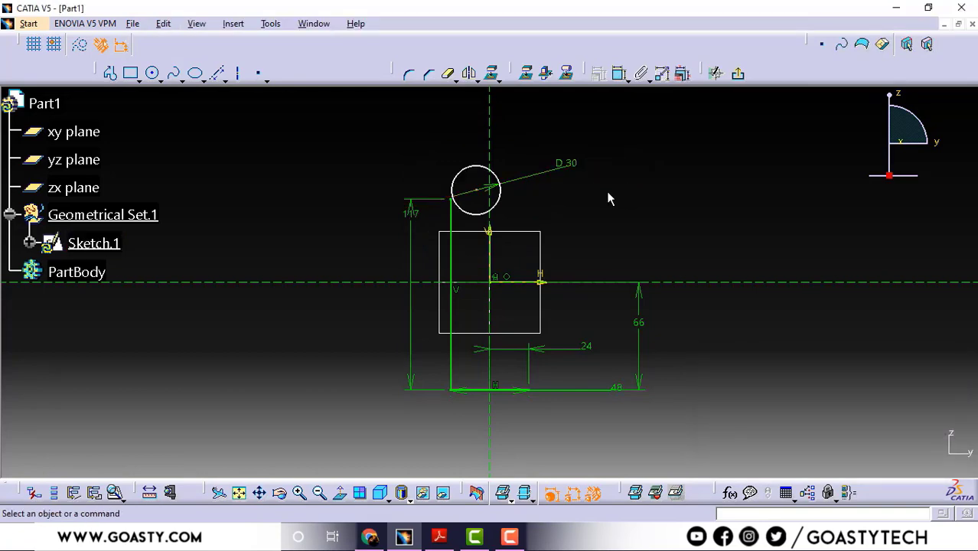
Step: Check the drawing in Adobe Reader and constrain the circle's centre to 15 mm from the vertical profile line
click(439, 537)
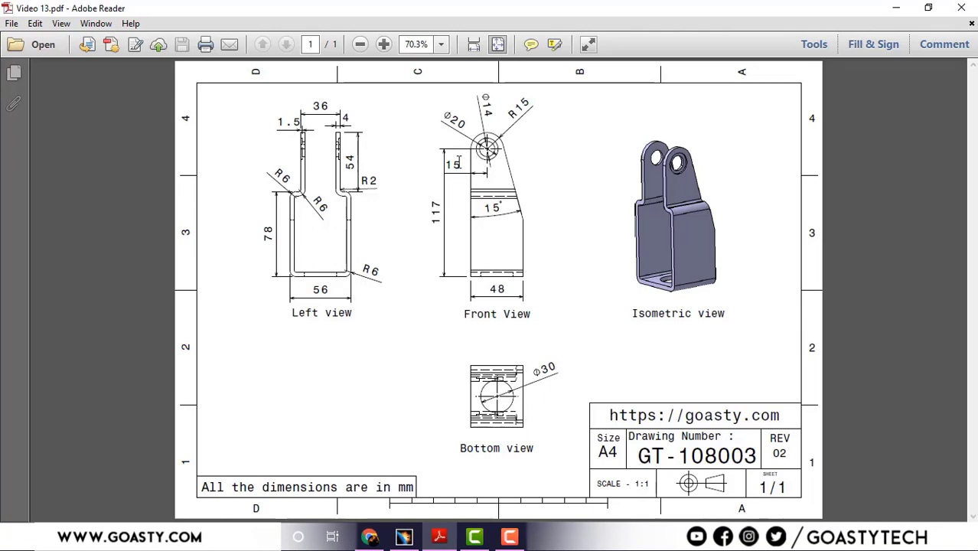
click(897, 8)
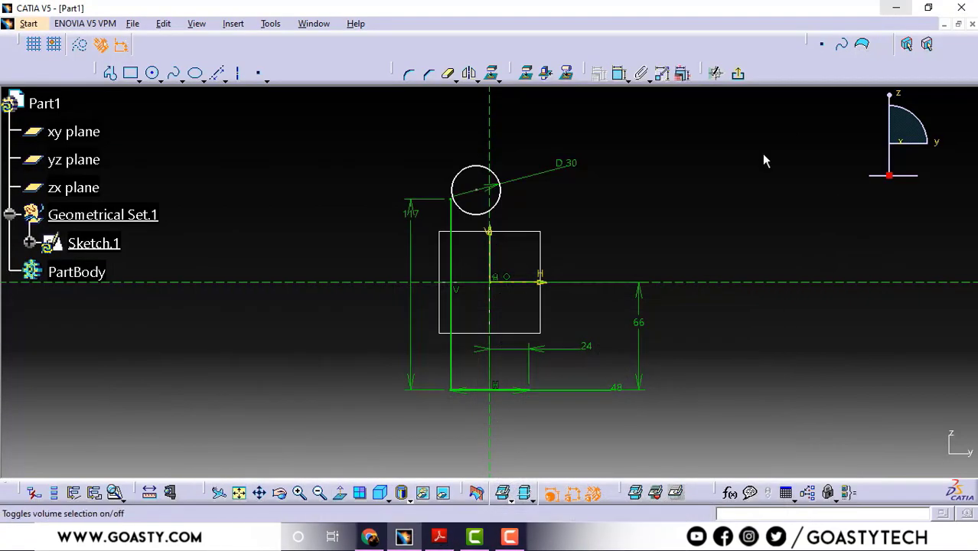
click(620, 72)
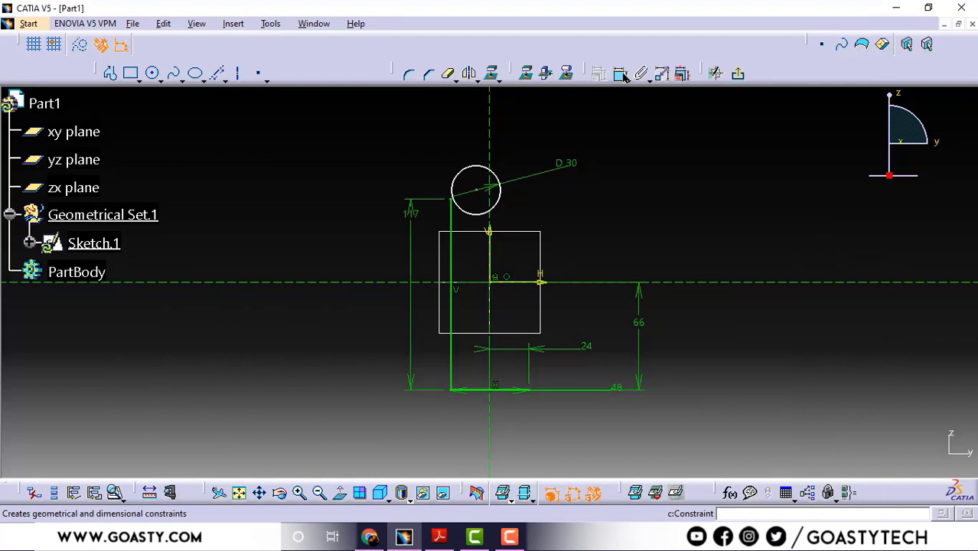
click(452, 213)
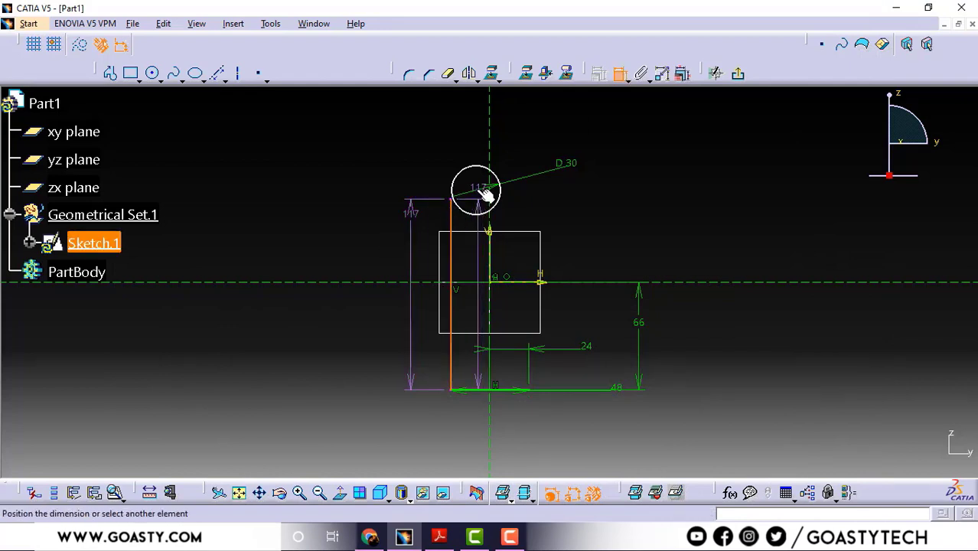
click(480, 194)
click(457, 113)
double_click(457, 113)
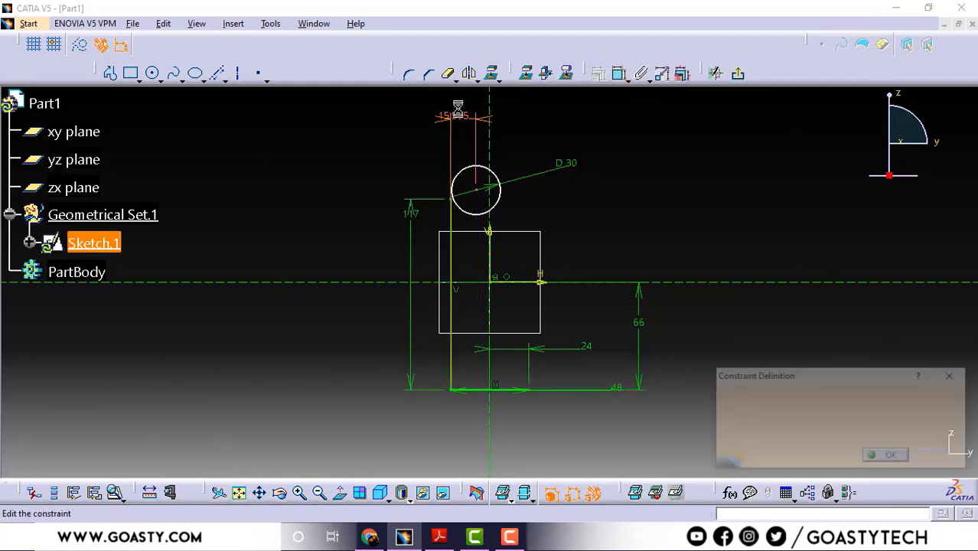
text(15)
key(Return)
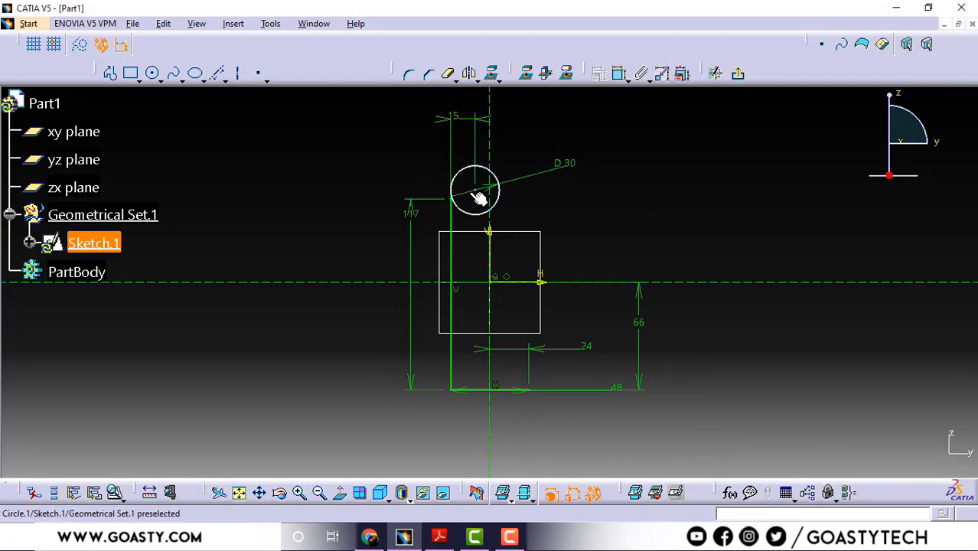
Step: Constrain the circle's centre to 117 mm above the horizontal base line
click(620, 74)
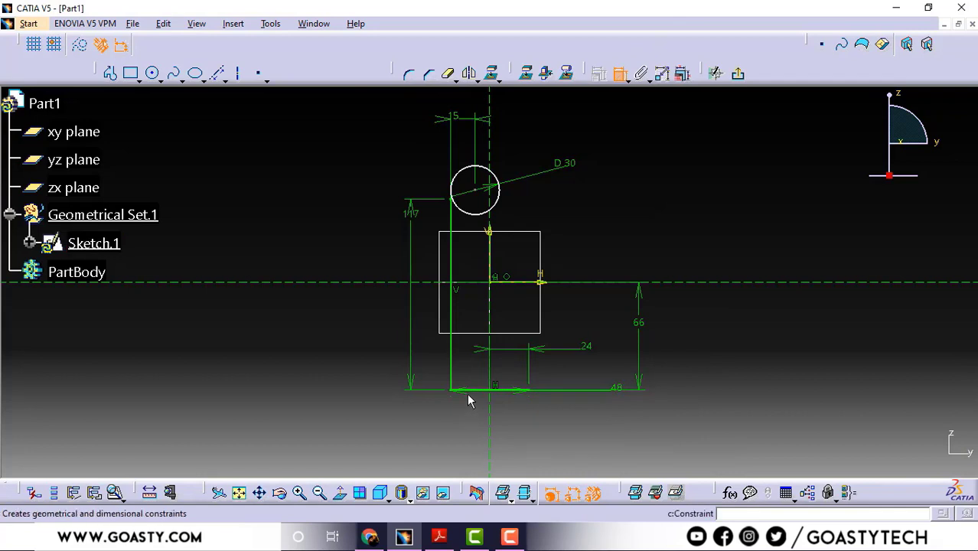
click(476, 390)
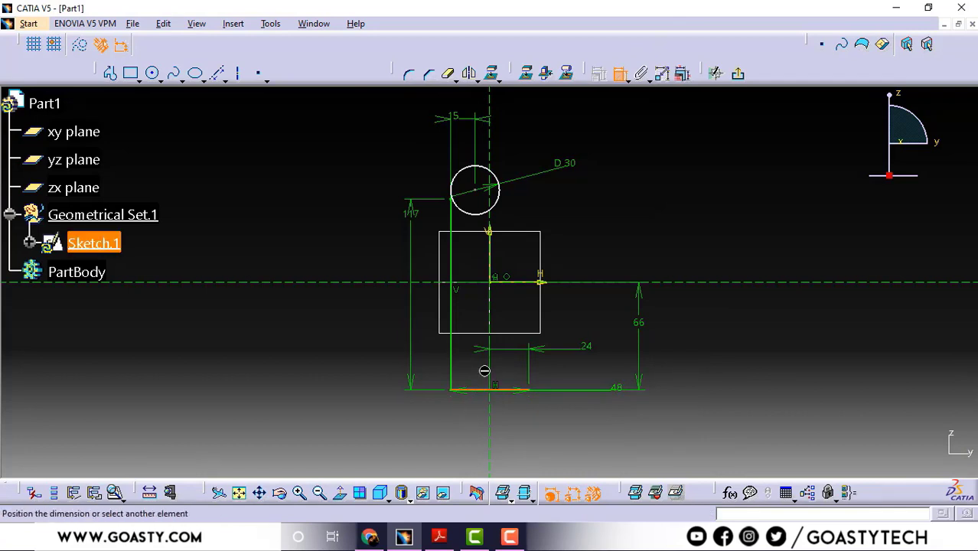
click(471, 195)
click(349, 214)
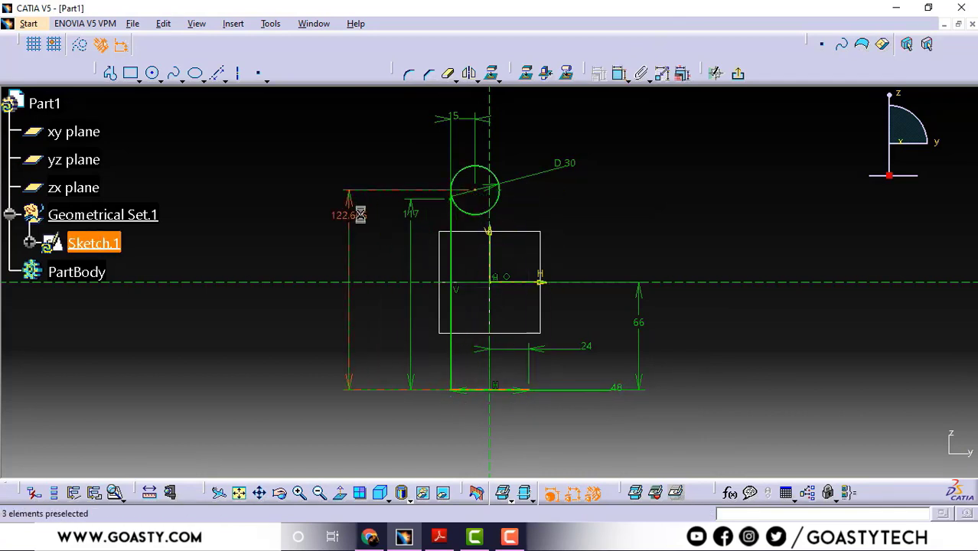
double_click(350, 213)
text(117)
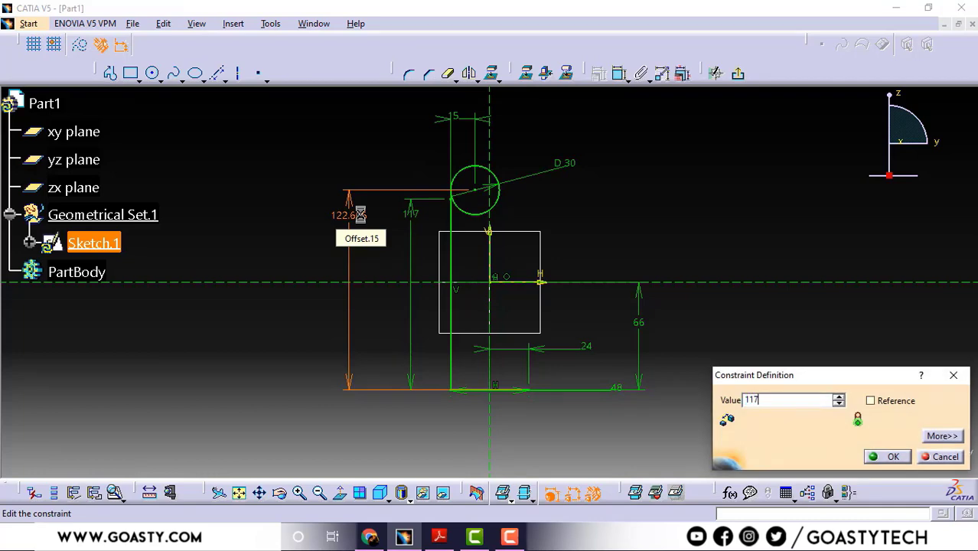
key(Return)
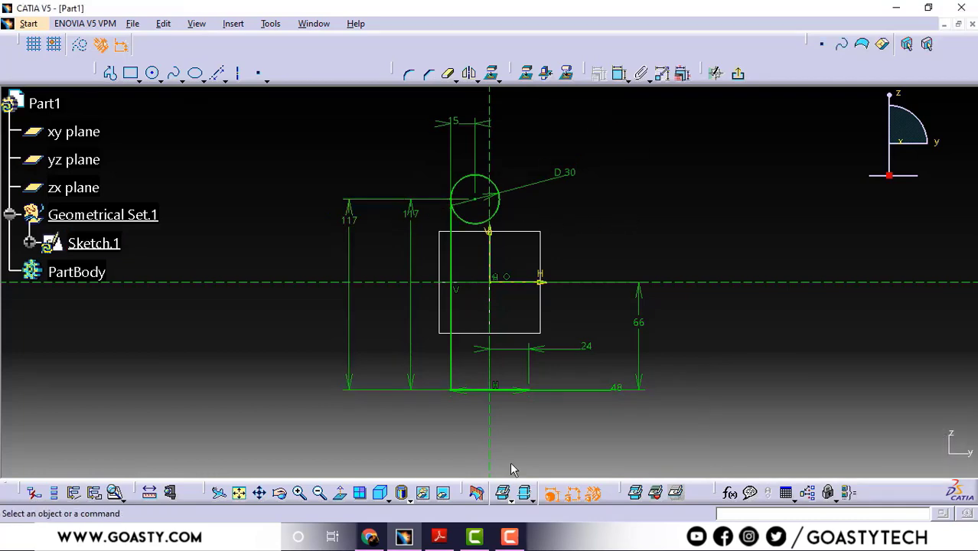
Step: Check the front view in Adobe Reader and sketch a slanted line from the circle's upper right side down to the right
click(439, 537)
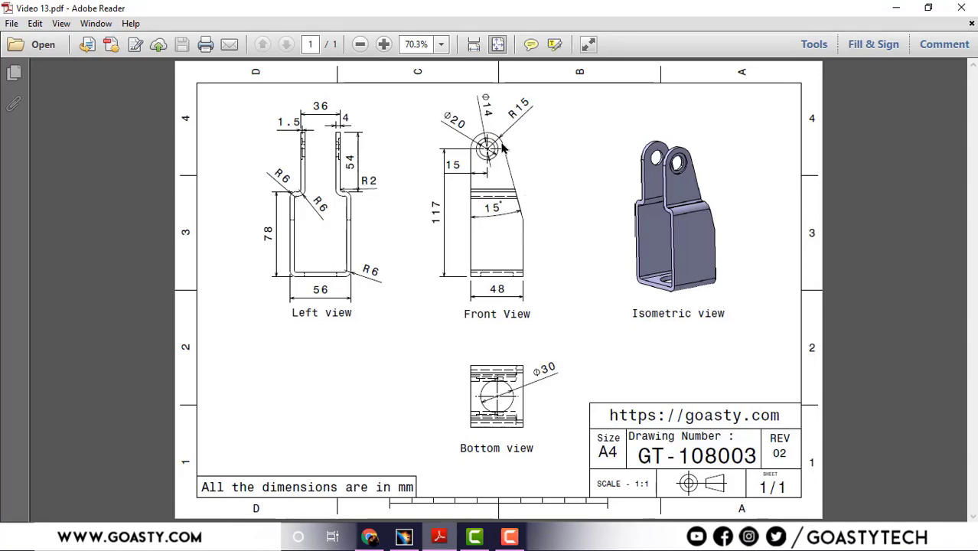
click(896, 8)
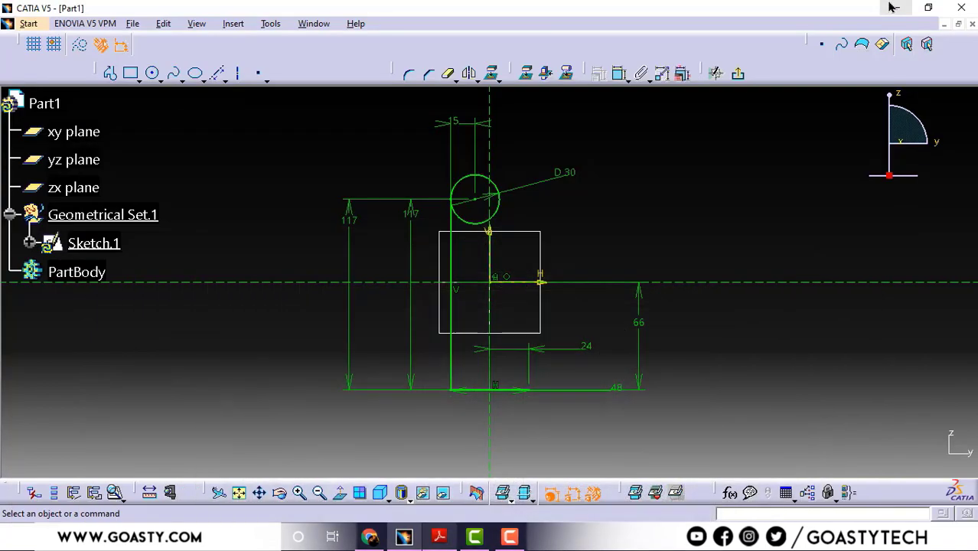
click(110, 73)
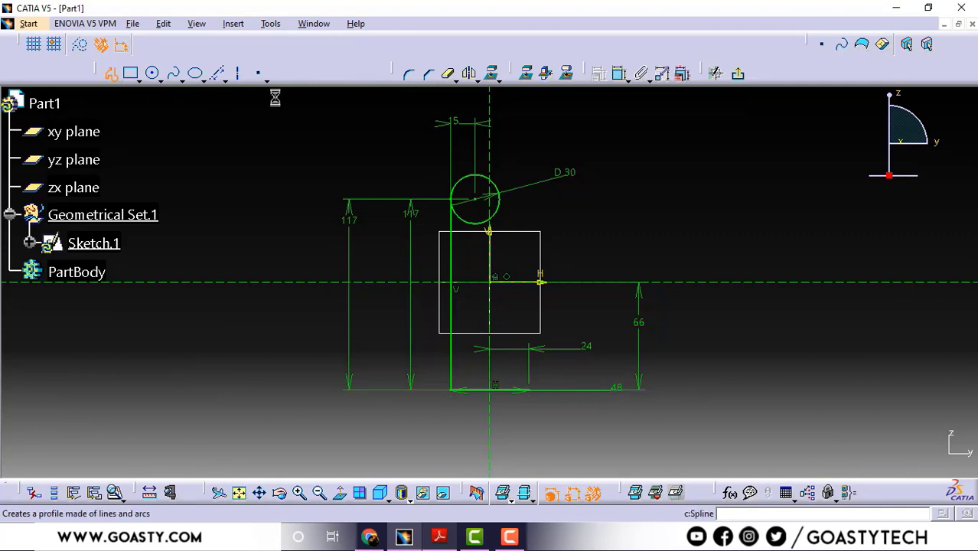
click(498, 187)
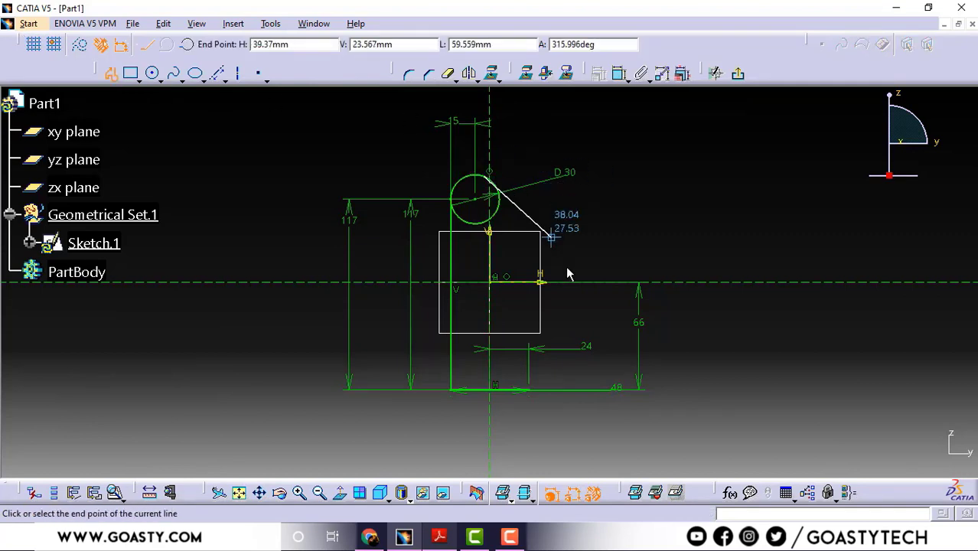
click(586, 304)
key(Escape)
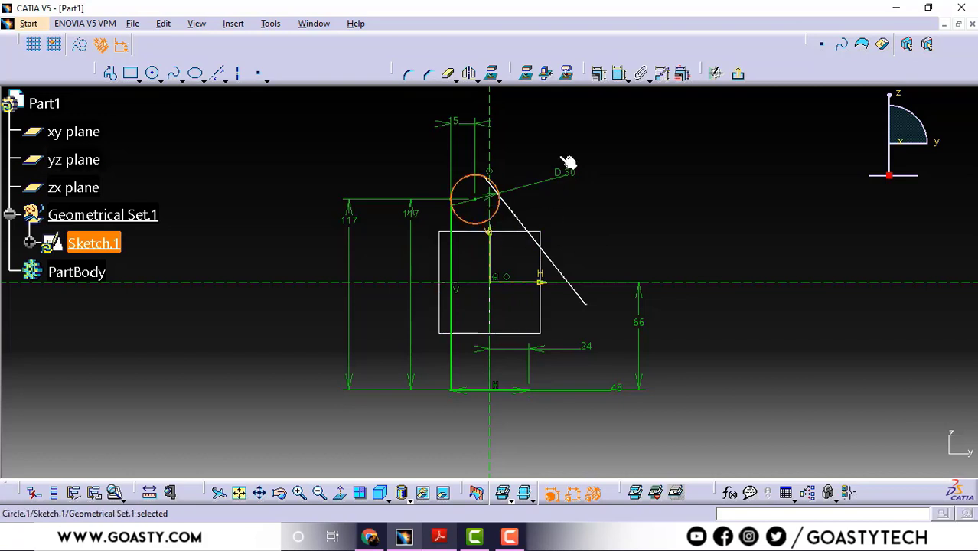
Step: Apply a tangency constraint between the slanted line and the 30 mm circle
ctrl+click(510, 208)
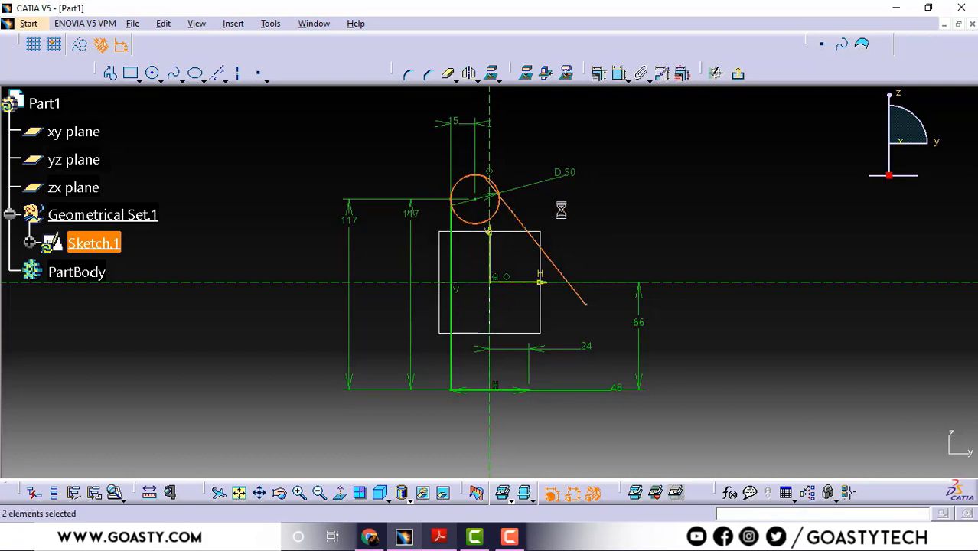
click(598, 72)
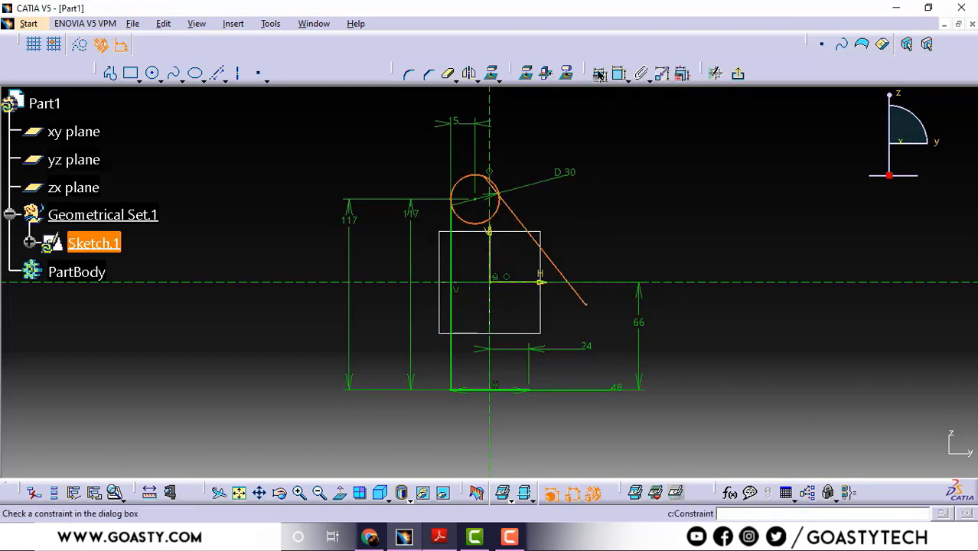
click(922, 352)
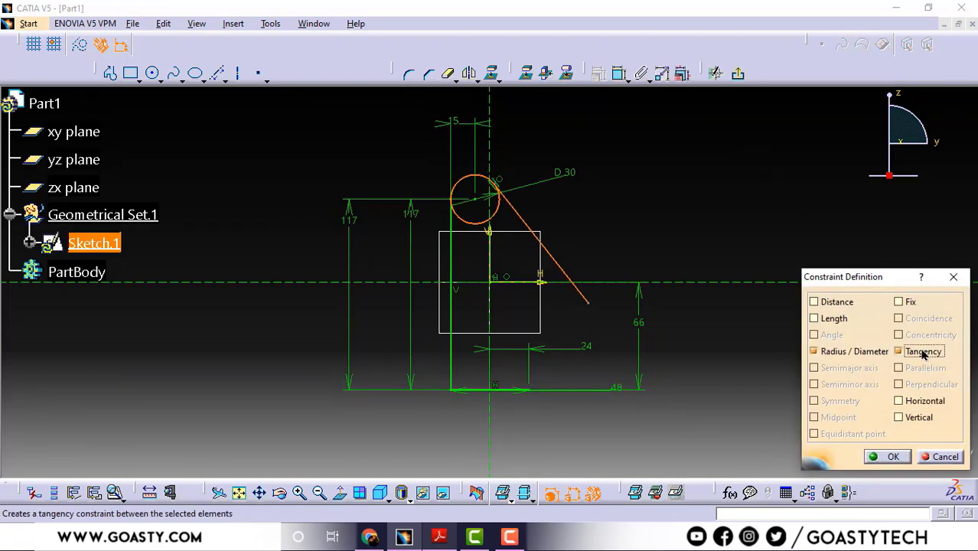
click(891, 457)
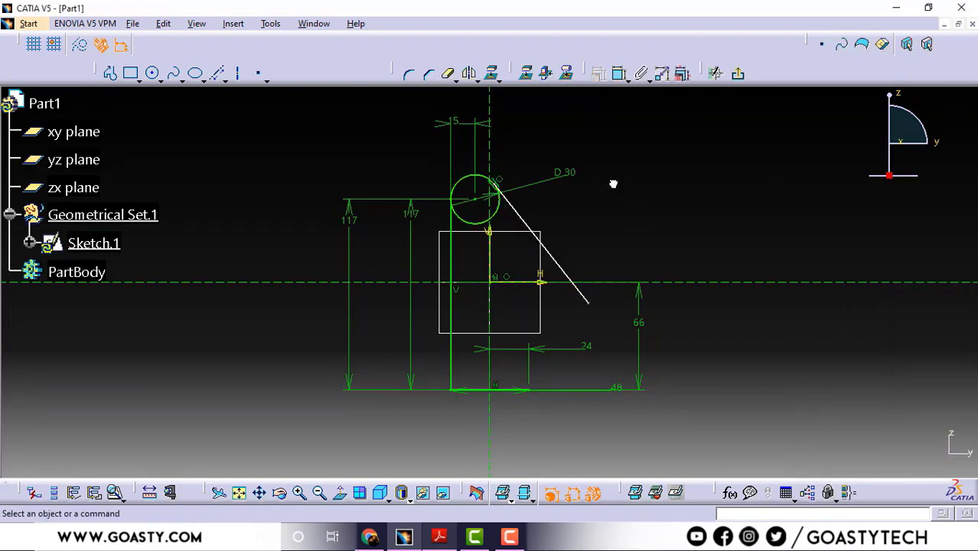
Step: Dimension the angle between the vertical line and the slanted line and set it to 15 degrees
click(620, 74)
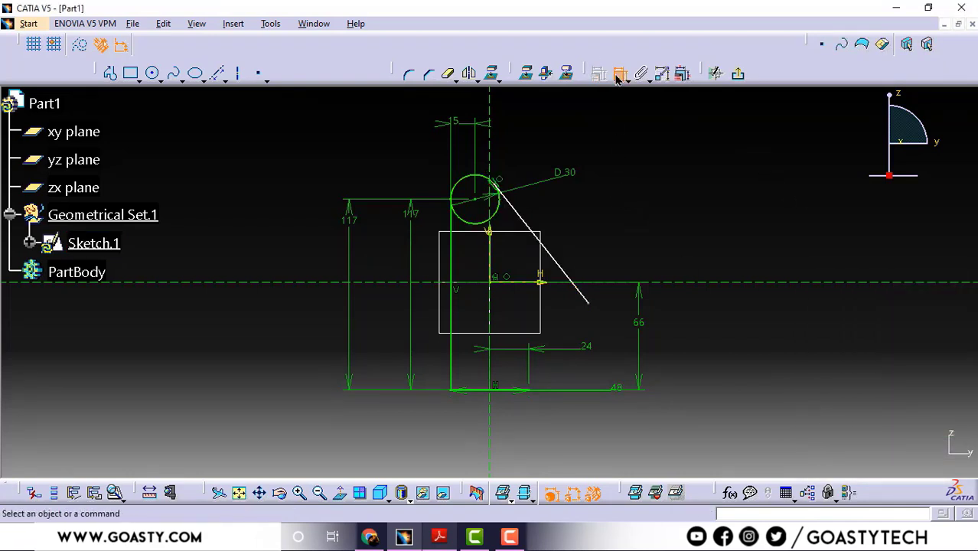
click(452, 256)
click(543, 245)
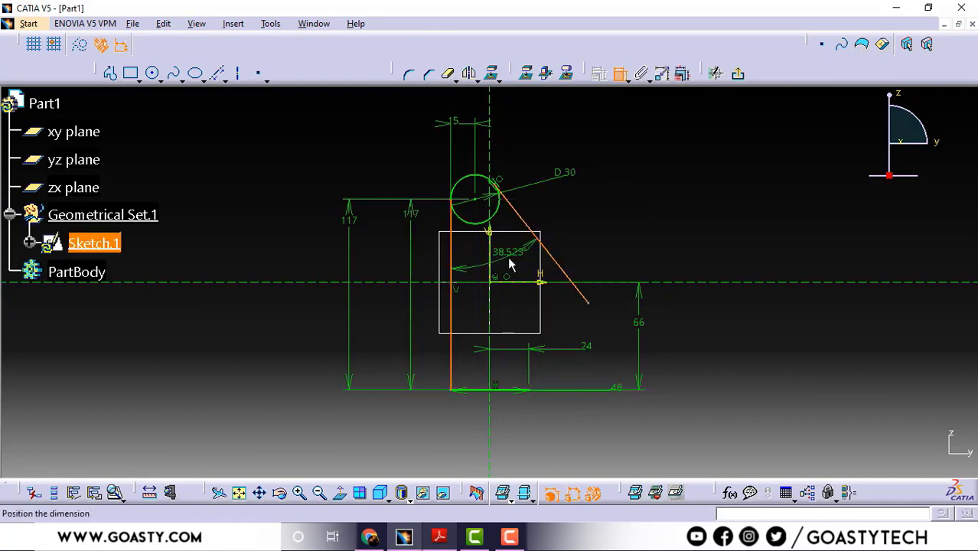
click(510, 264)
double_click(509, 259)
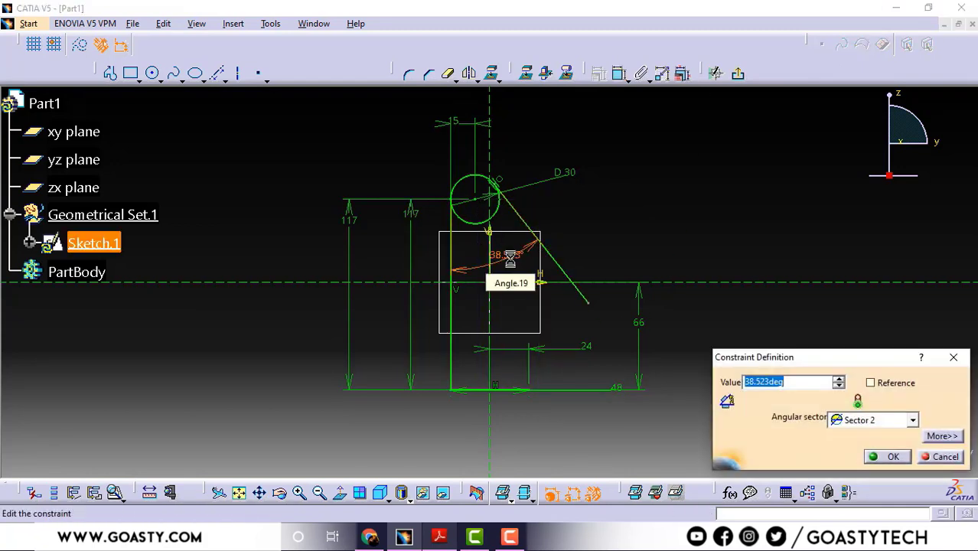
text(15)
key(Return)
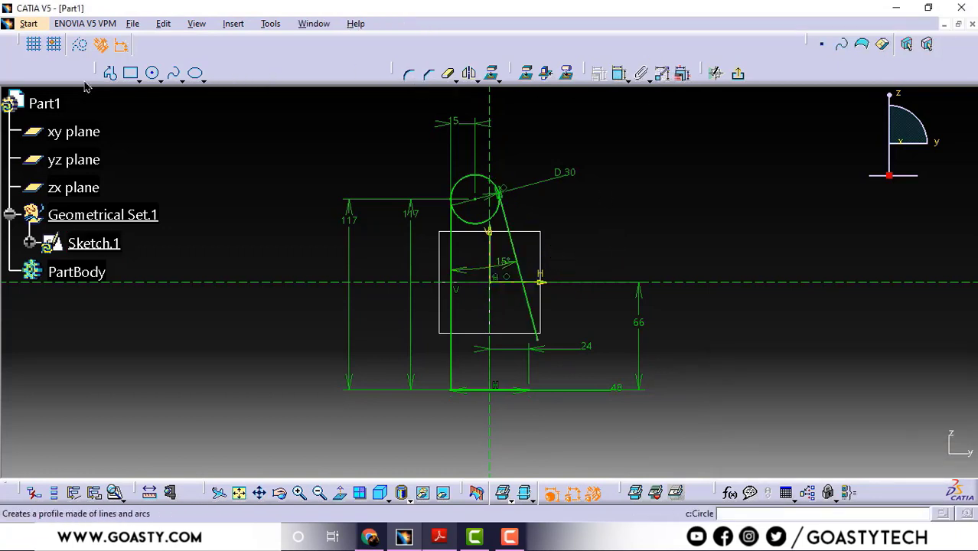
Step: Sketch a line straight up from the base line's right end at H 24 mm, V -66 mm, past the slanted edge
click(109, 73)
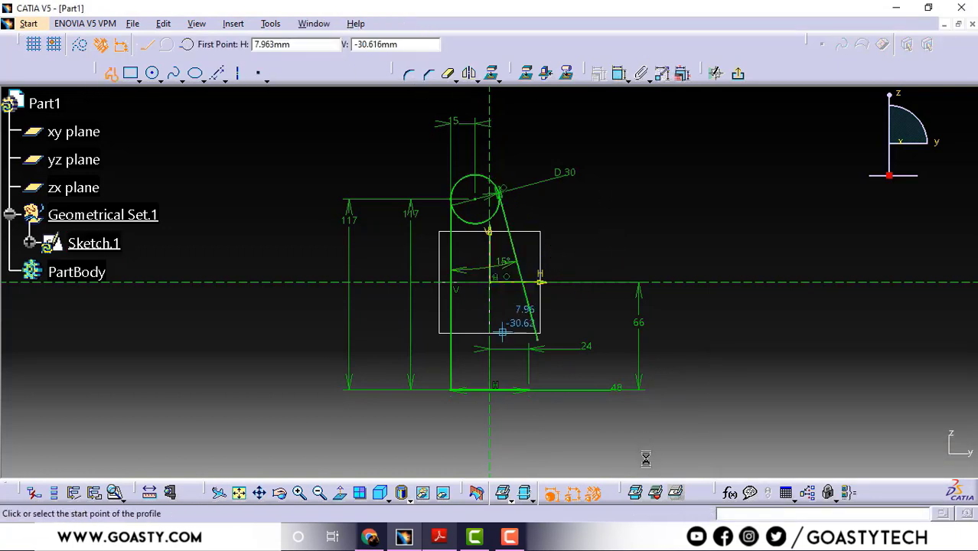
click(530, 392)
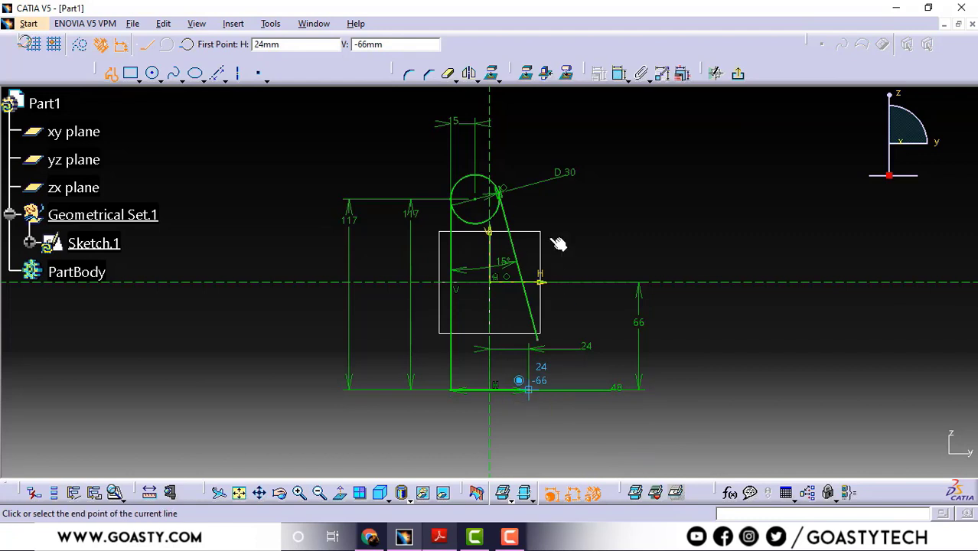
click(529, 185)
key(Escape)
key(Escape)
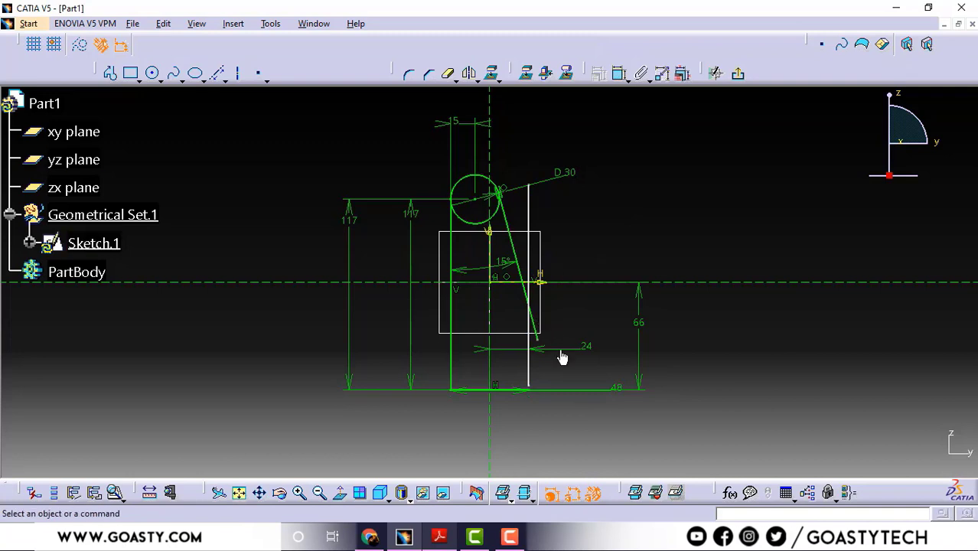
Step: Apply a vertical constraint to the new line rising from the base line's right end
click(535, 255)
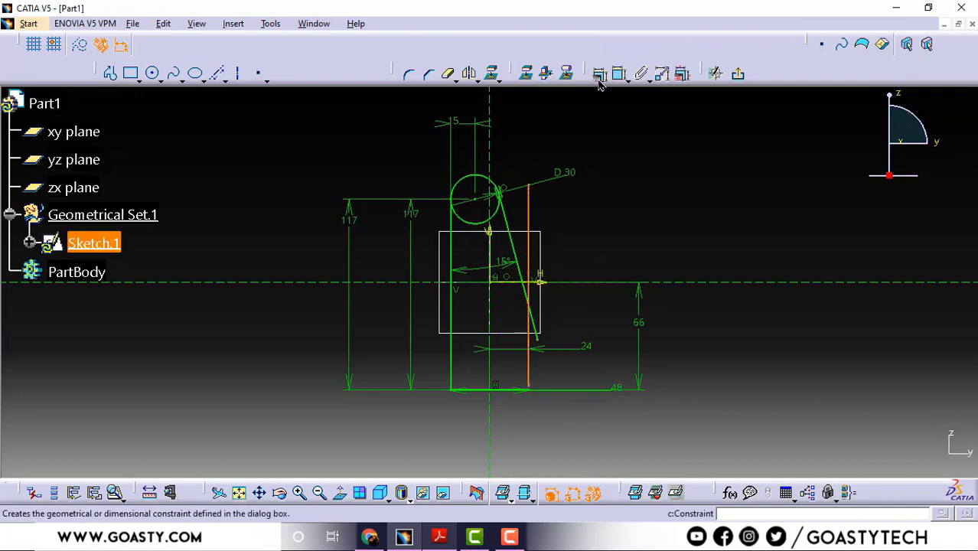
click(599, 73)
click(897, 413)
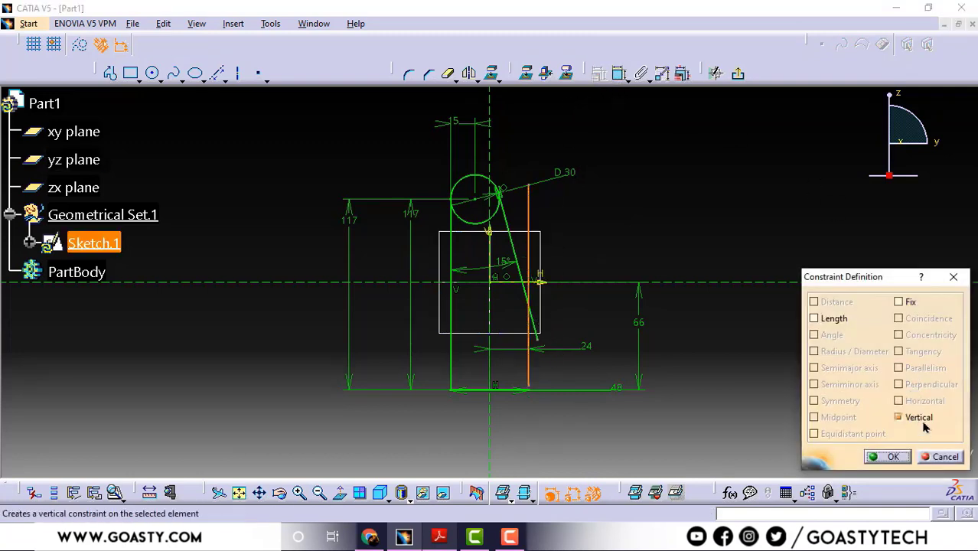
click(883, 455)
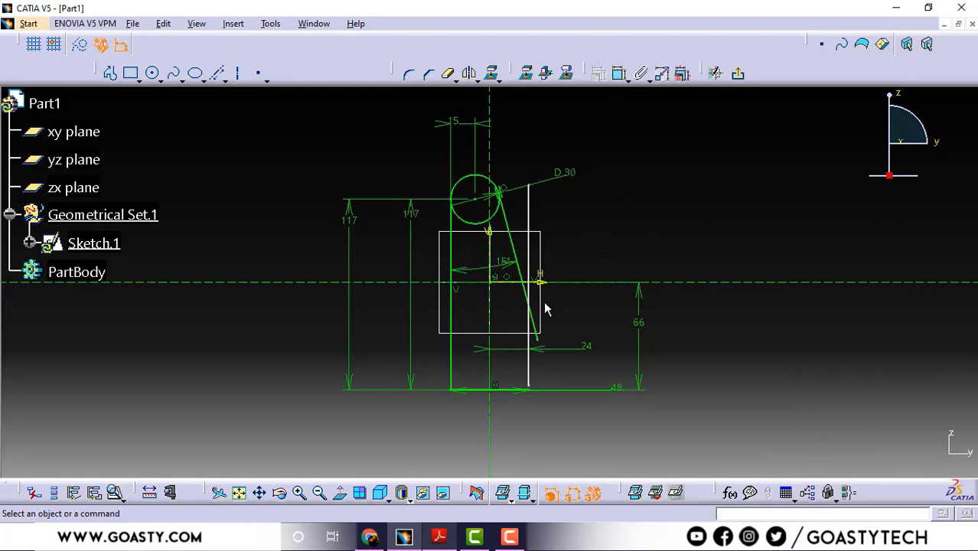
Step: Trim the slanted line and the right vertical line against each other to form a corner
click(455, 79)
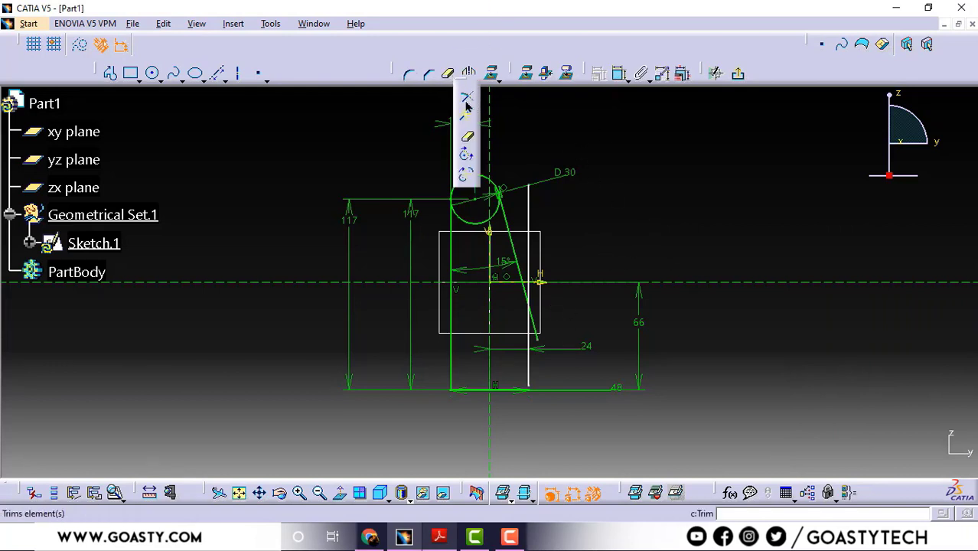
click(467, 96)
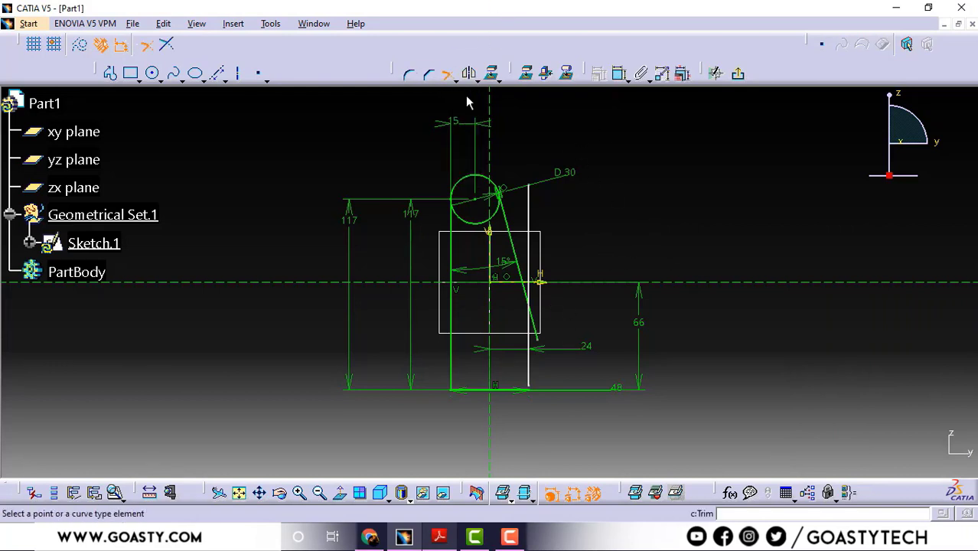
click(517, 260)
click(533, 334)
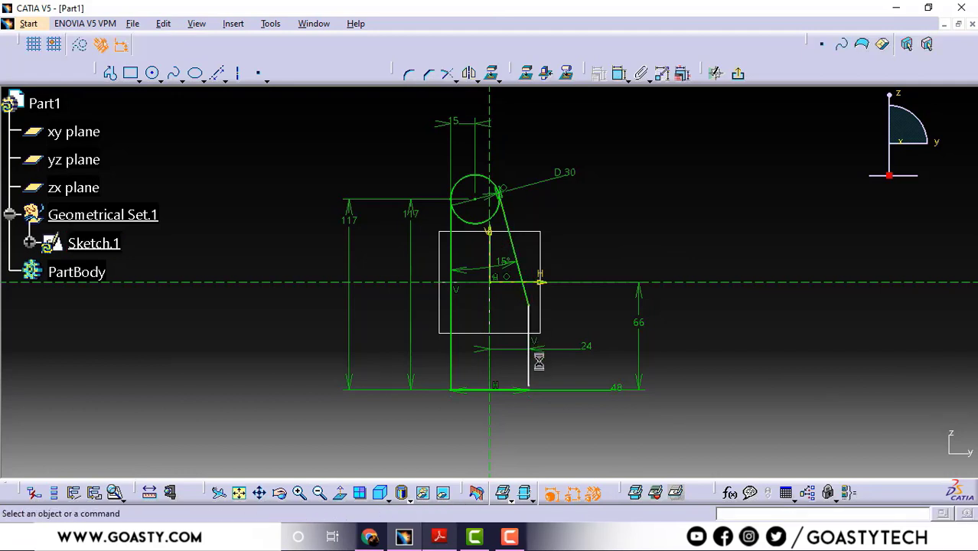
click(532, 369)
click(512, 392)
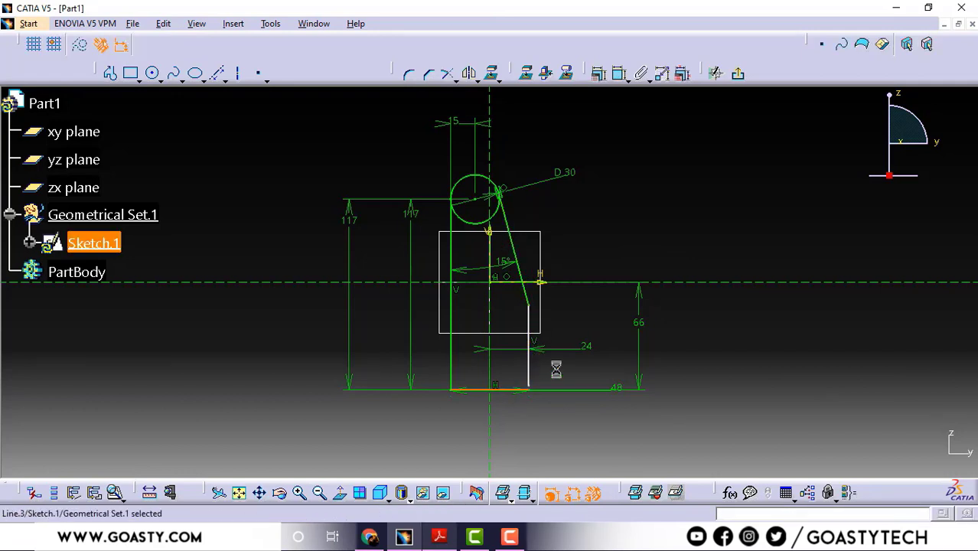
click(447, 72)
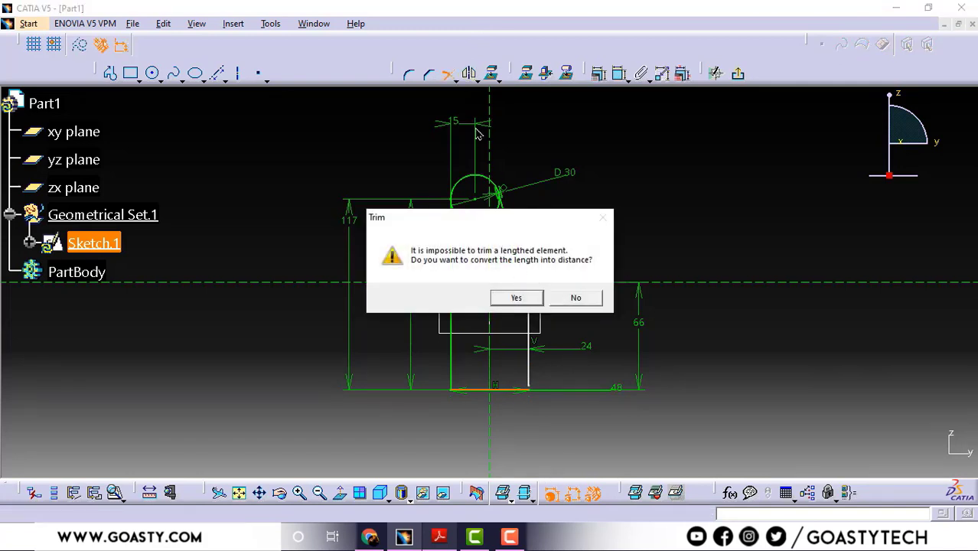
click(576, 297)
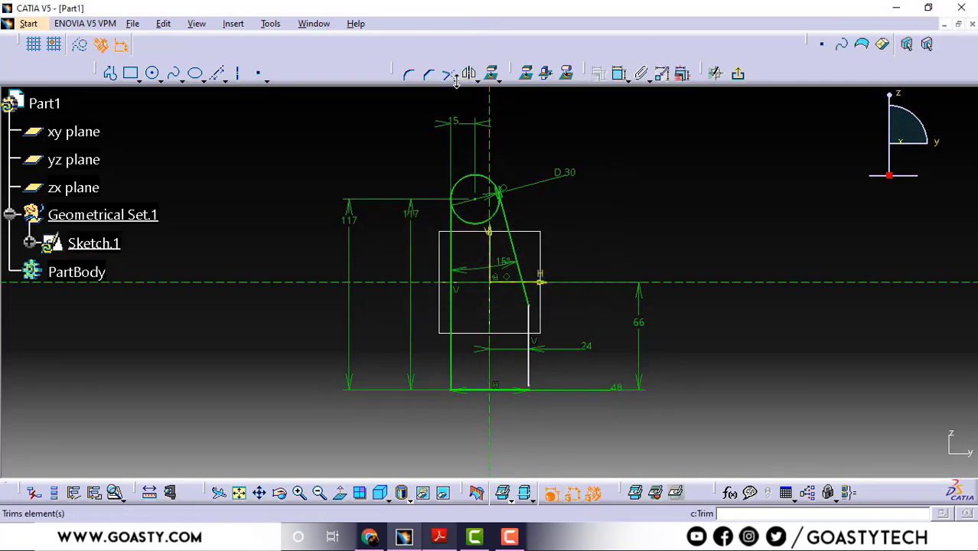
Step: Trim the right vertical line with the base line, declining the length conversion, and move the 48 mm dimension below the base
click(529, 369)
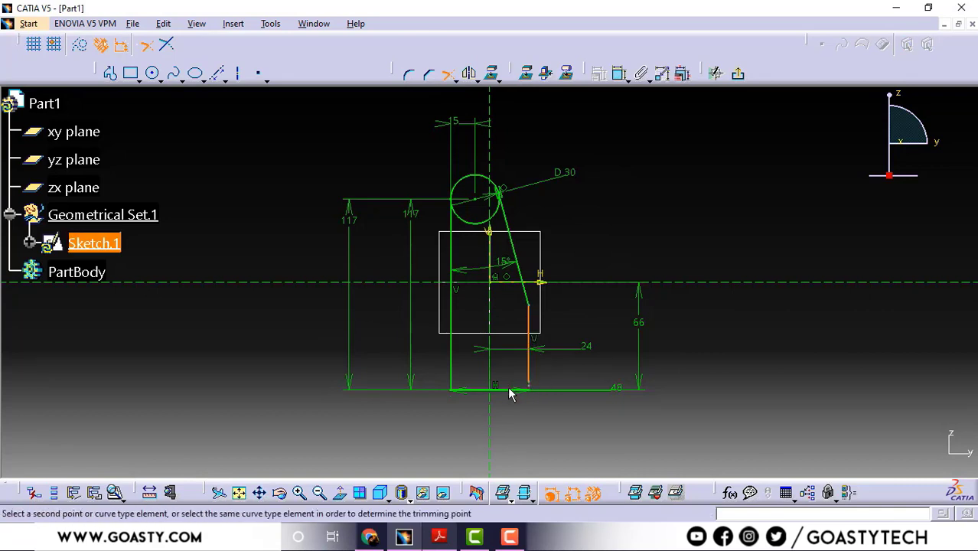
click(511, 391)
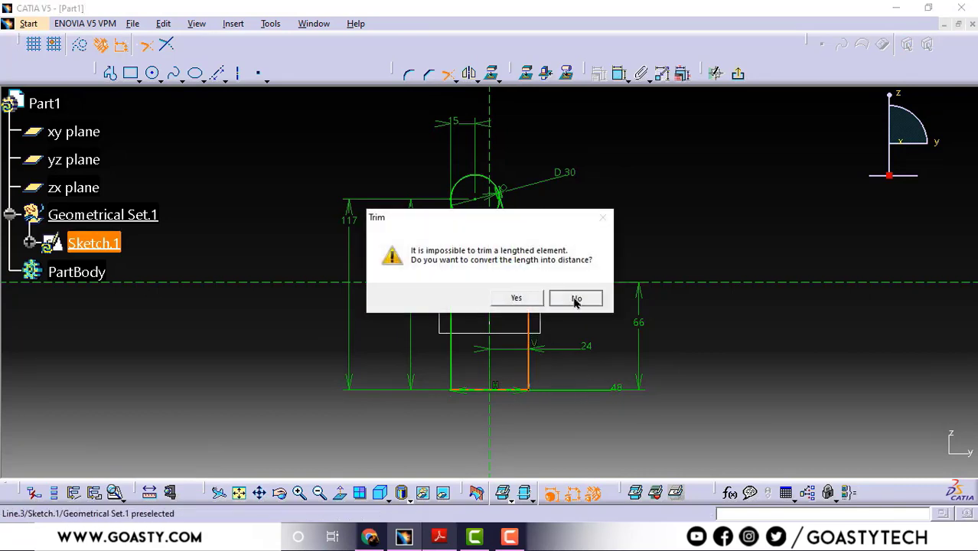
click(579, 298)
click(614, 388)
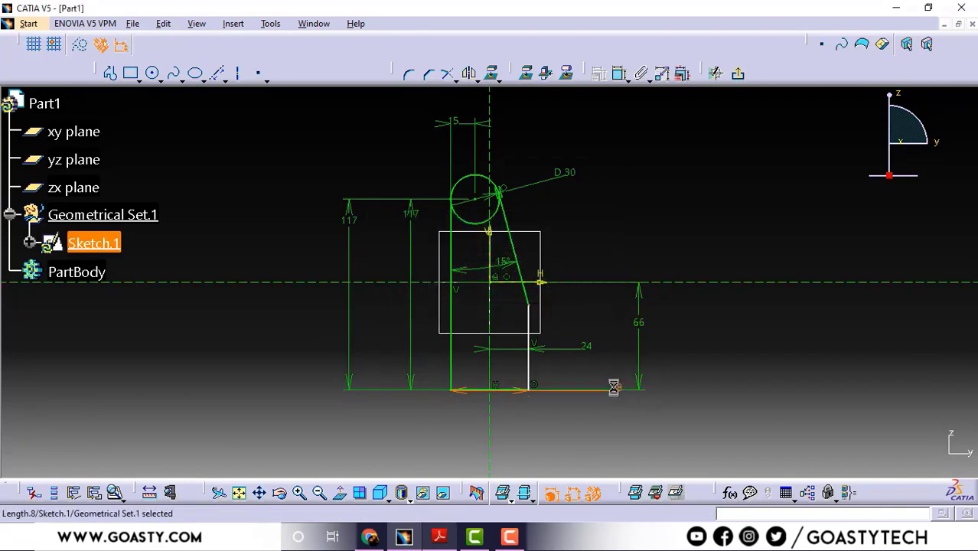
drag(593, 389, 522, 427)
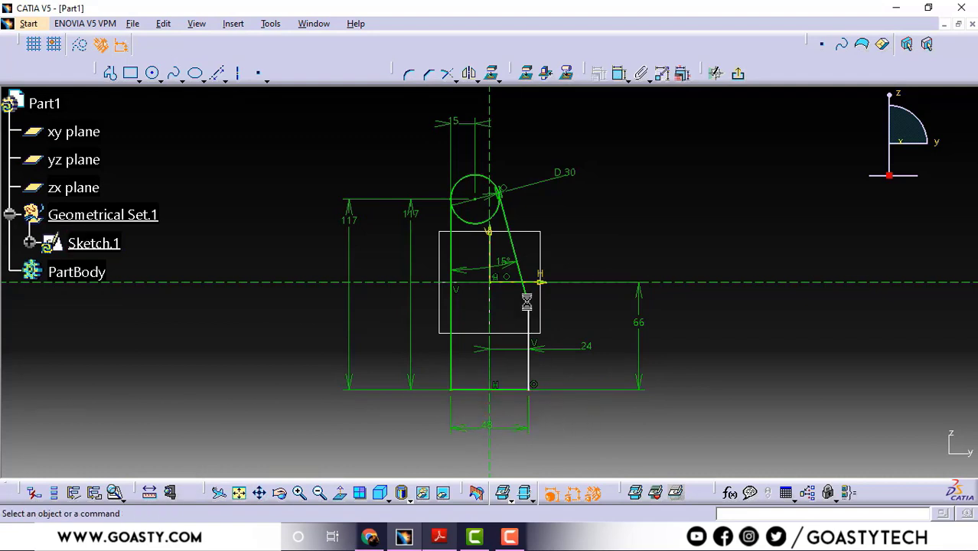
click(448, 73)
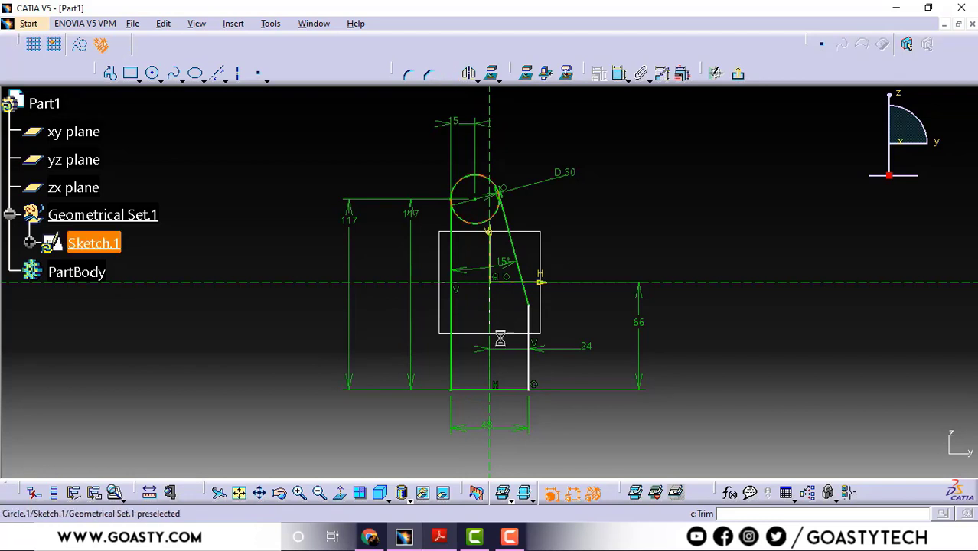
click(516, 390)
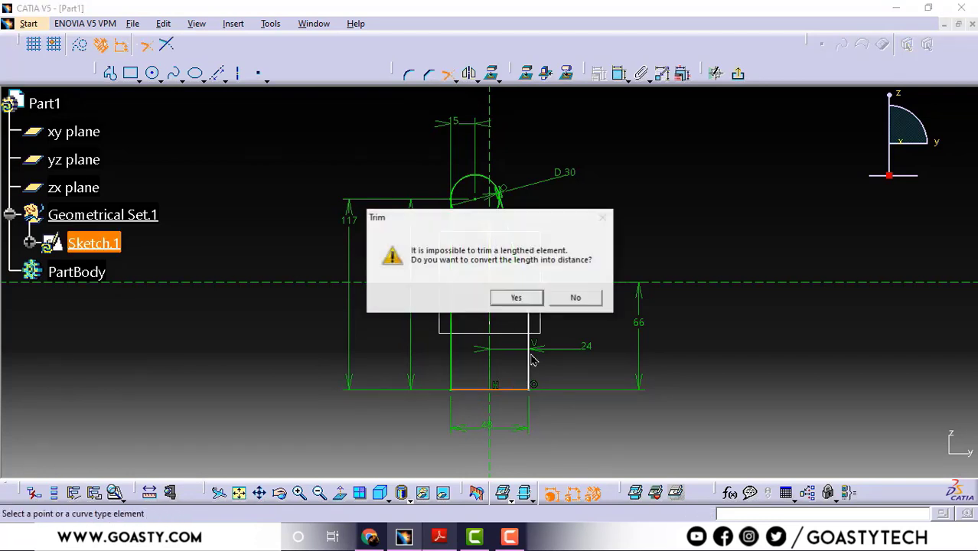
click(531, 302)
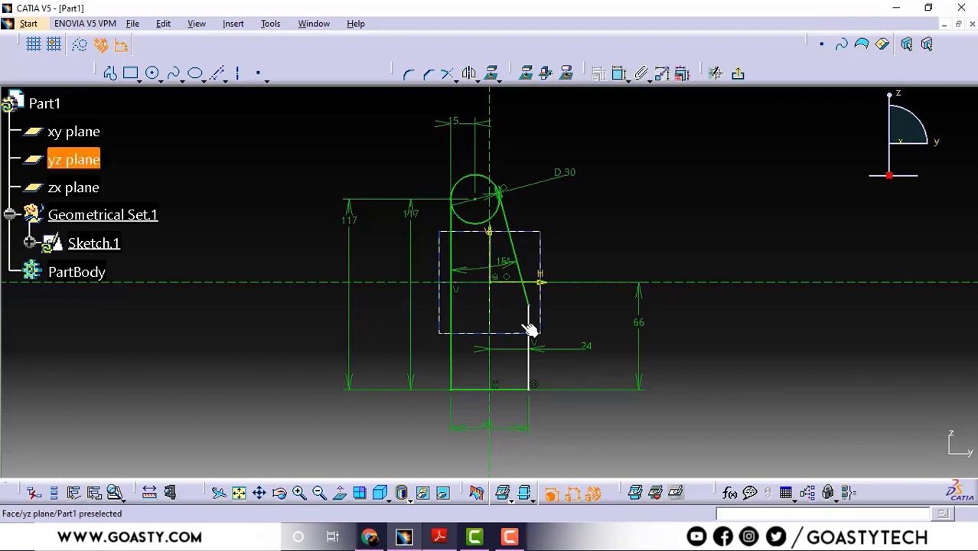
Step: Dimension the distance between the right vertical line and the sketch's vertical axis
click(619, 77)
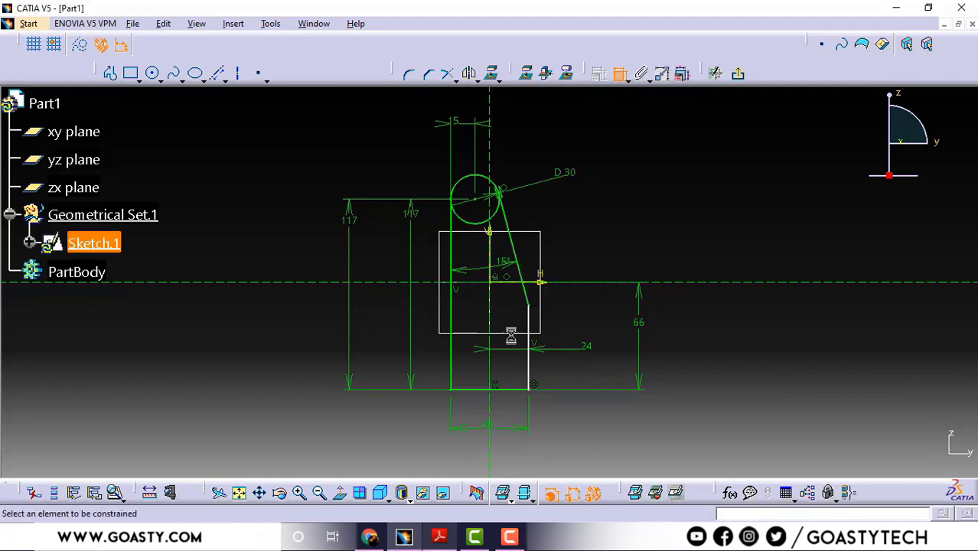
click(527, 357)
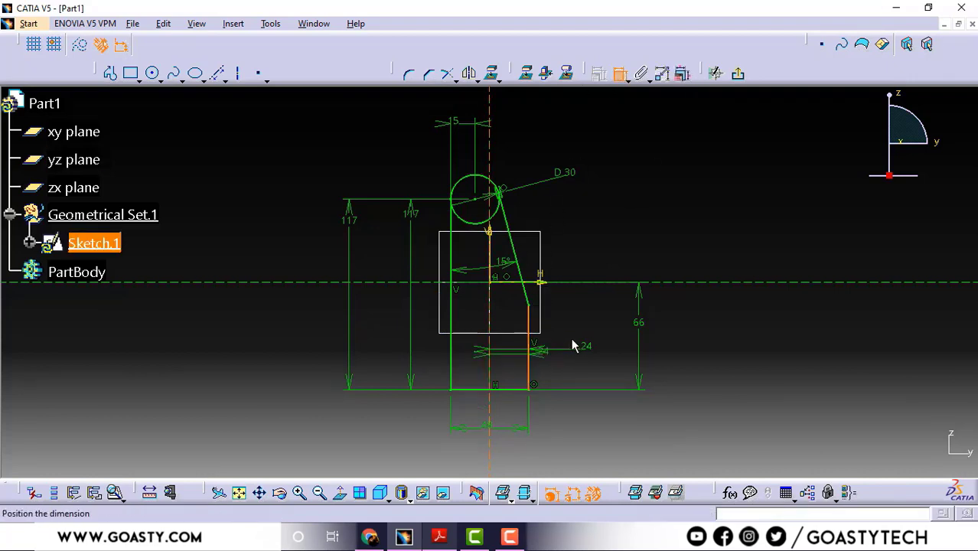
click(610, 328)
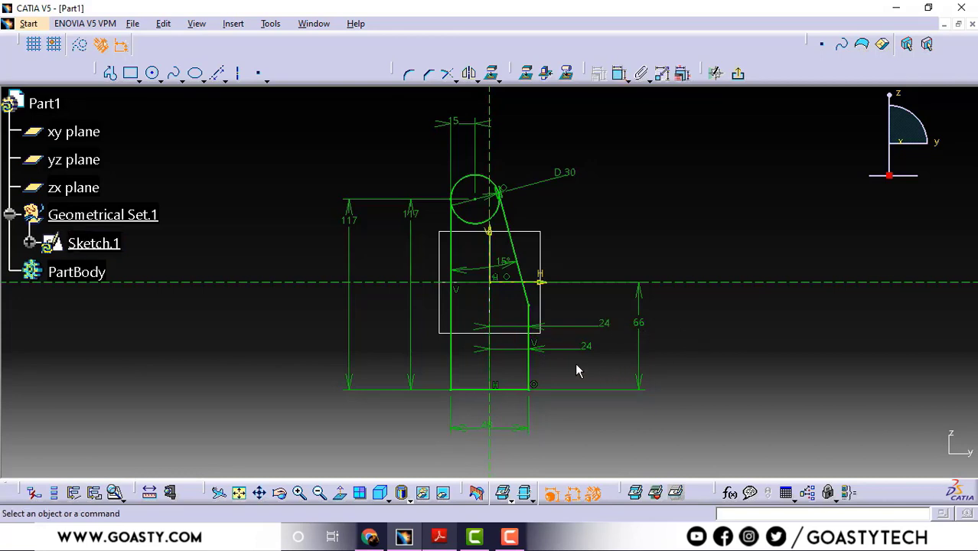
Step: Quick-trim the circle's lower arc out of the profile and delete the outer of the two 117 mm dimensions
click(452, 79)
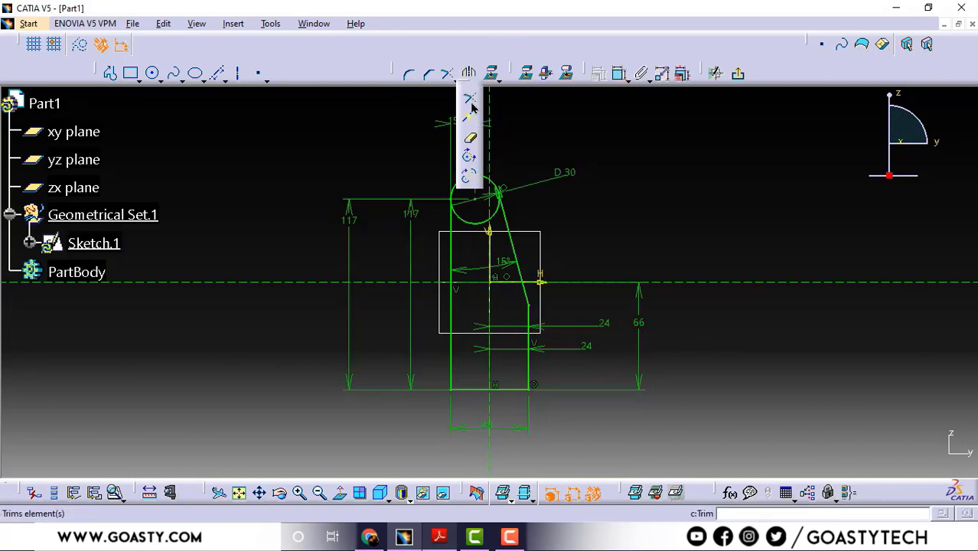
click(470, 138)
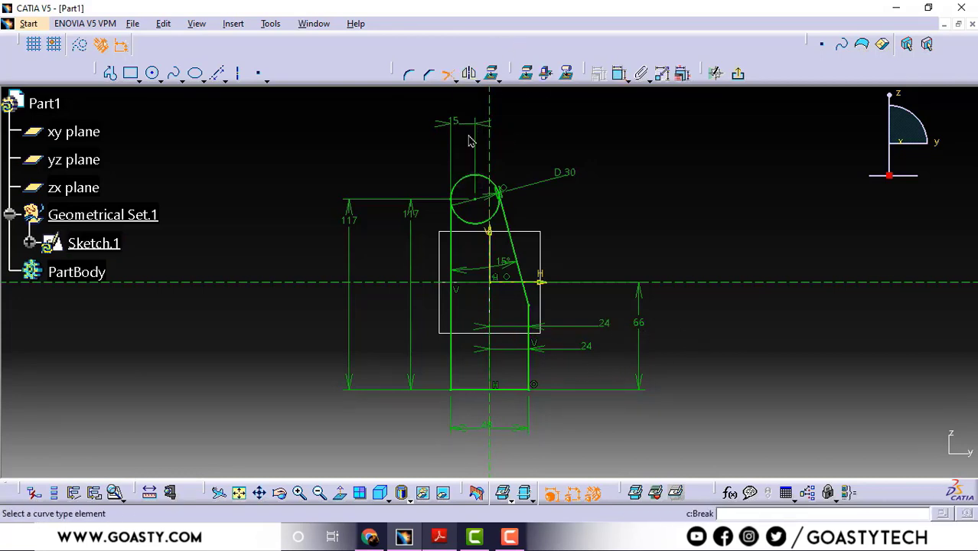
click(475, 226)
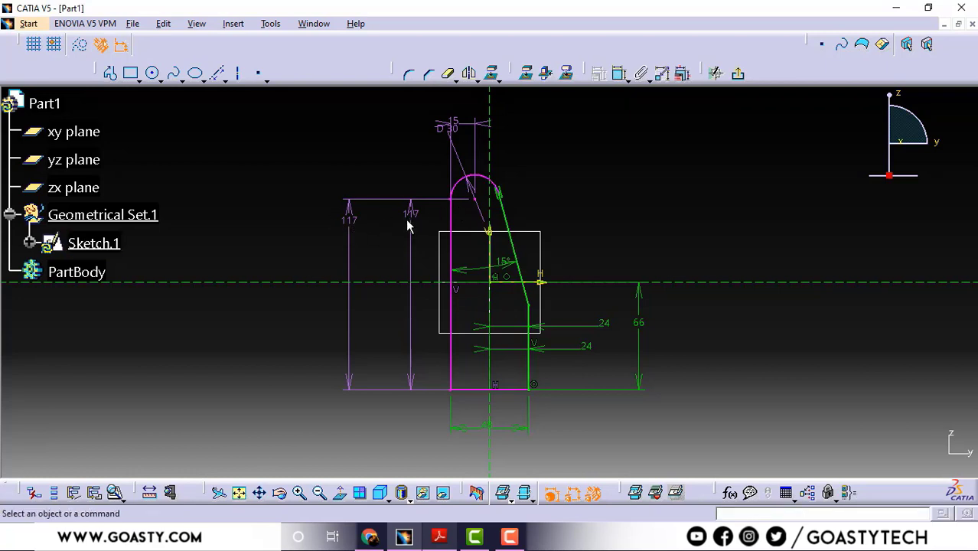
click(357, 224)
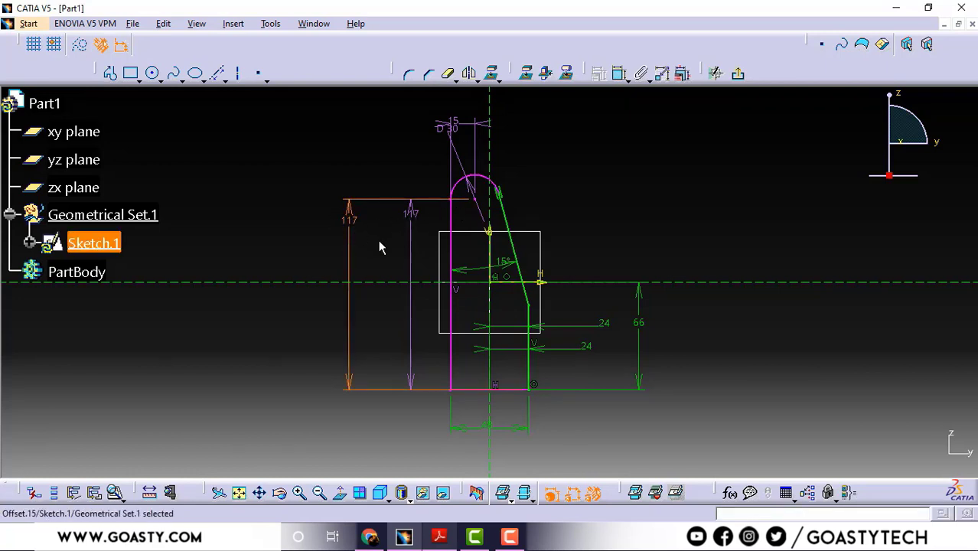
key(Delete)
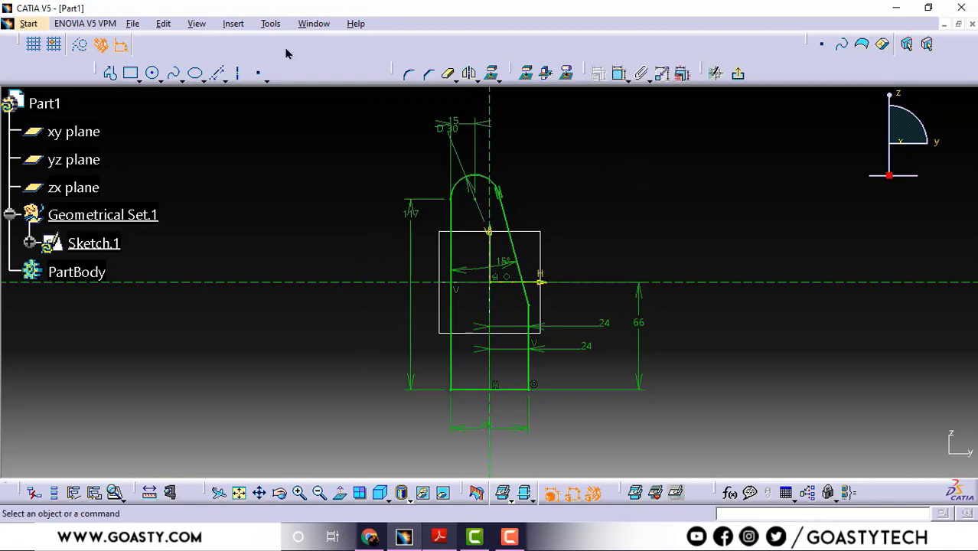
Step: Run Sketch Analysis to check that the profile is closed and exit the sketch
click(270, 24)
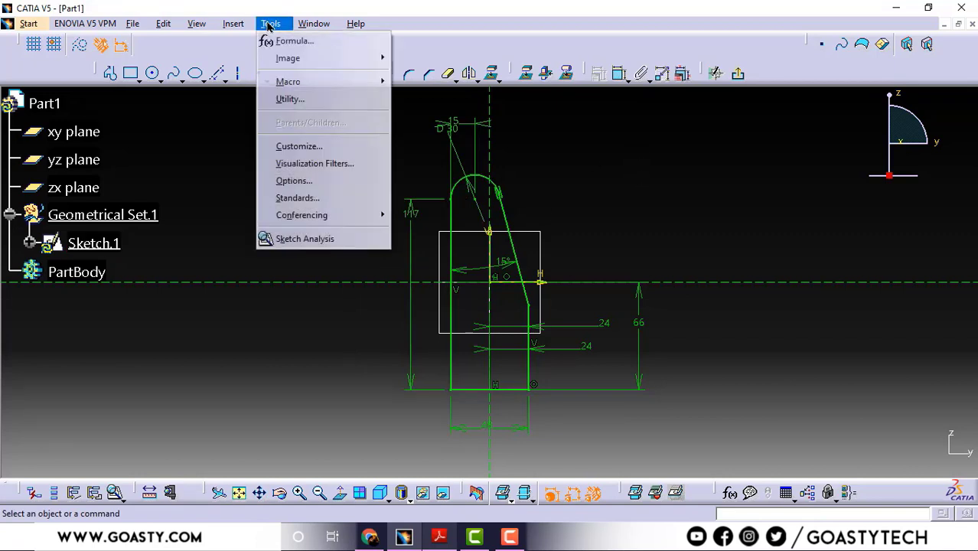
click(343, 240)
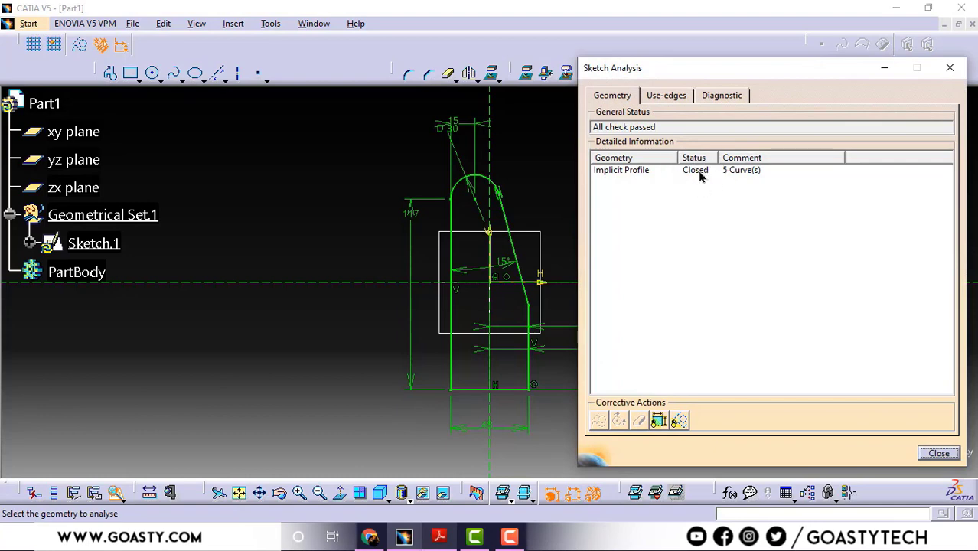
click(939, 454)
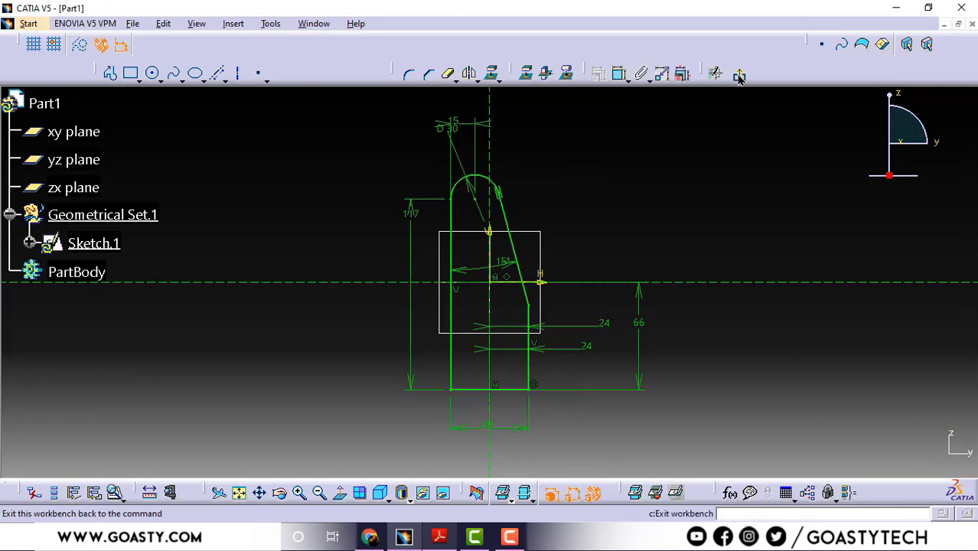
click(738, 73)
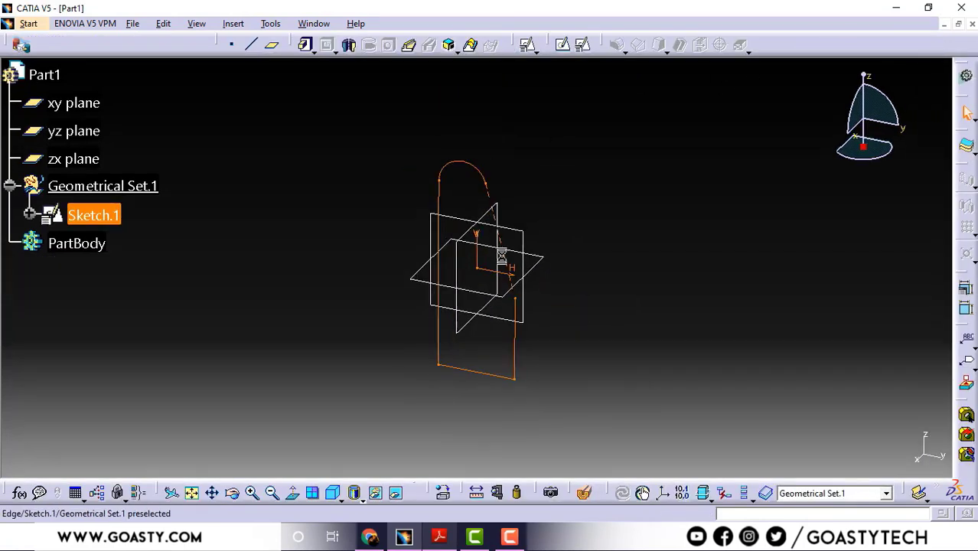
Step: Pad the closed front-view profile sketch with mirrored extent to a total width of 56 mm, as given in the drawing's left view
click(439, 537)
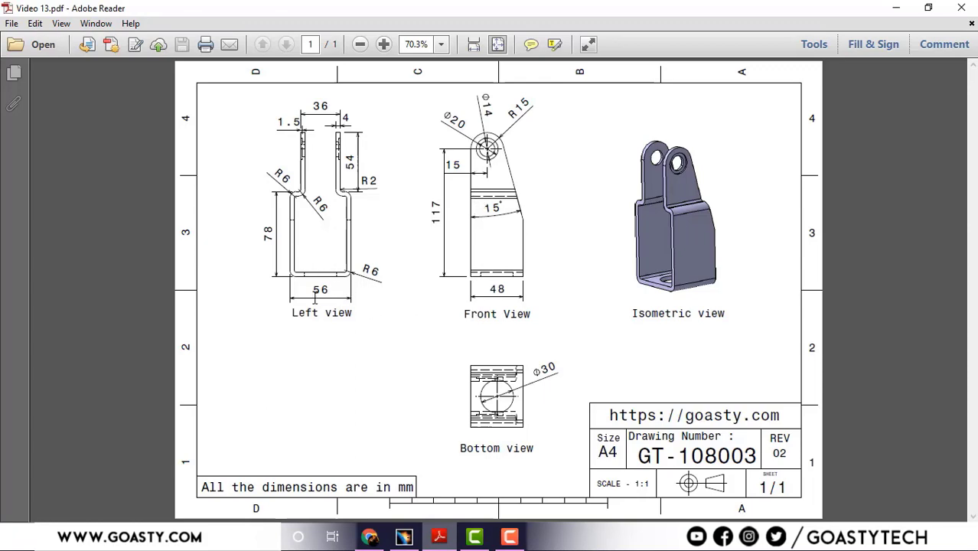
click(896, 7)
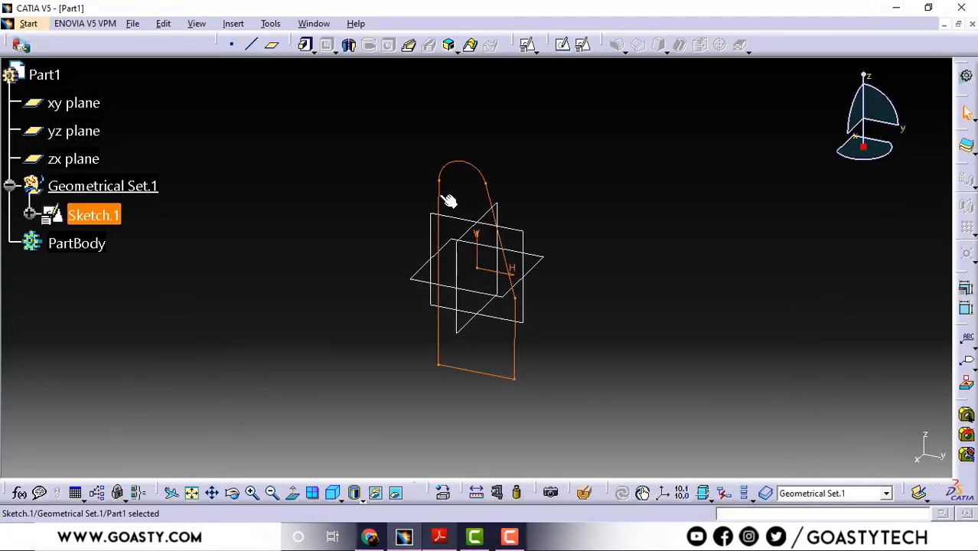
click(305, 44)
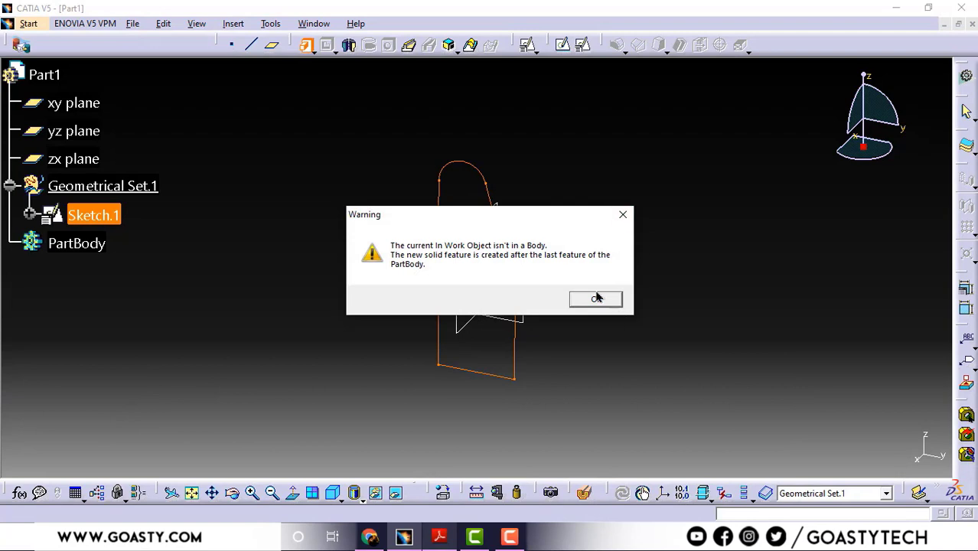
click(596, 300)
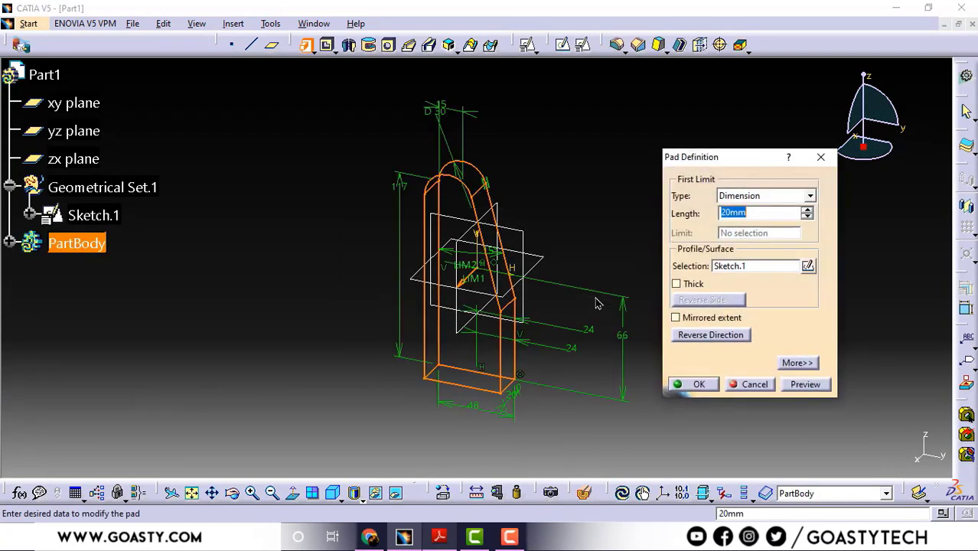
click(676, 317)
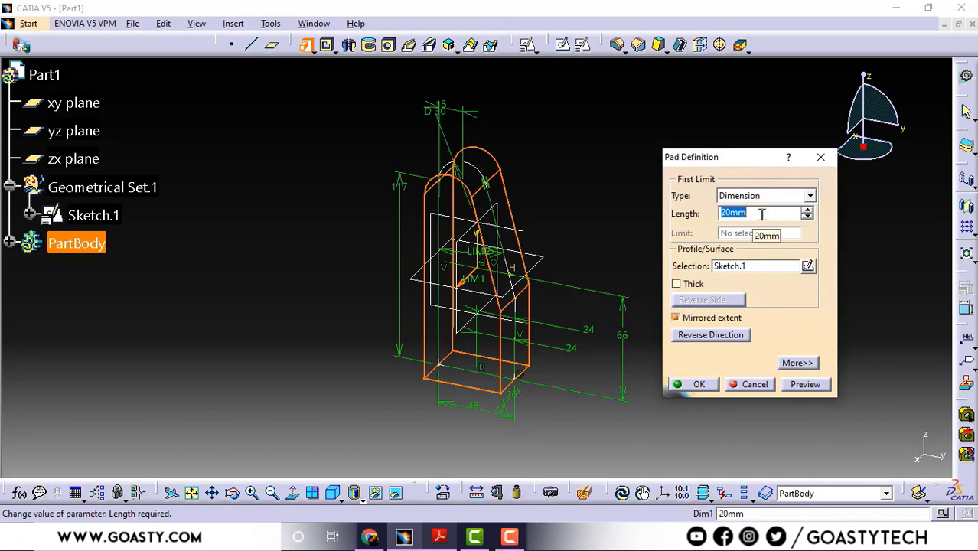
text(56)
key(Return)
key(Return)
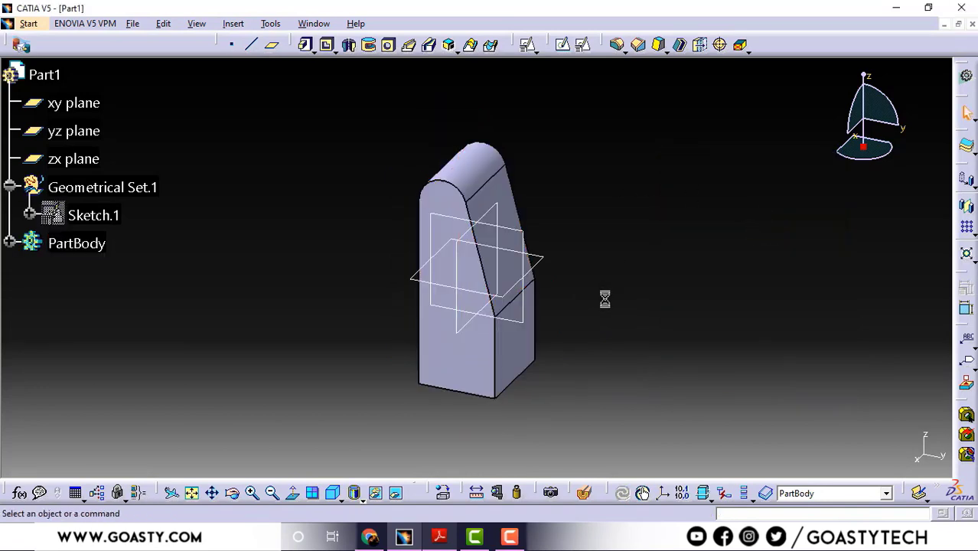
middle_drag(605, 300, 631, 200)
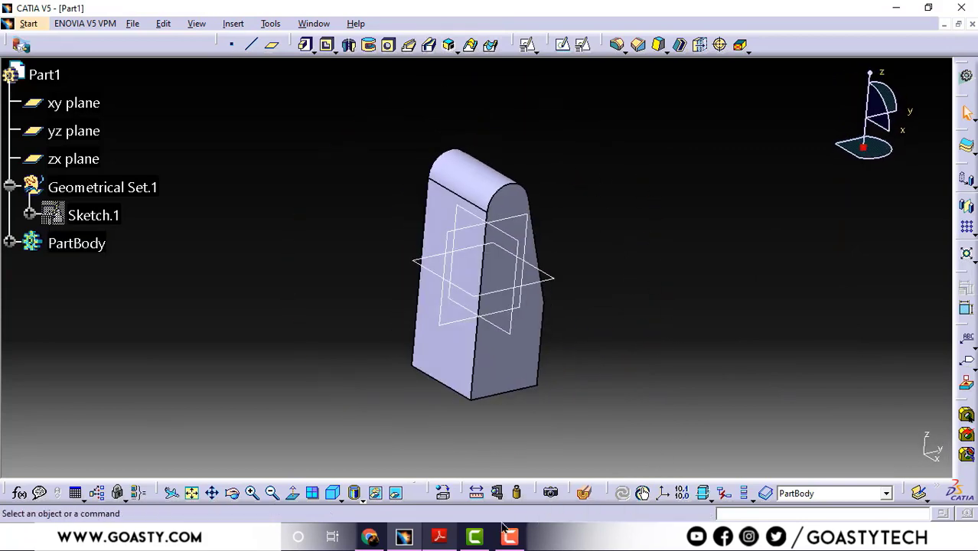
Step: Check the drawing's views and insert a new body into the part
click(439, 538)
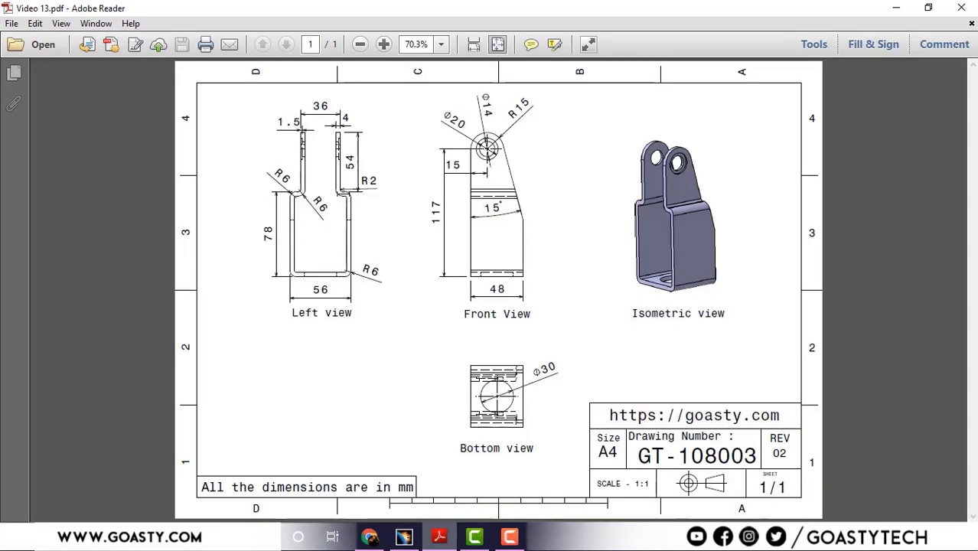
click(891, 7)
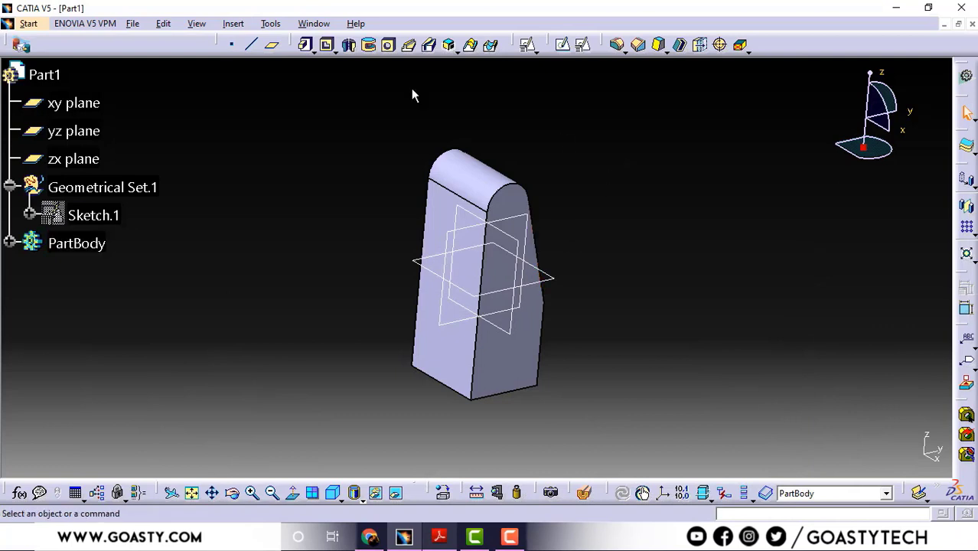
click(233, 23)
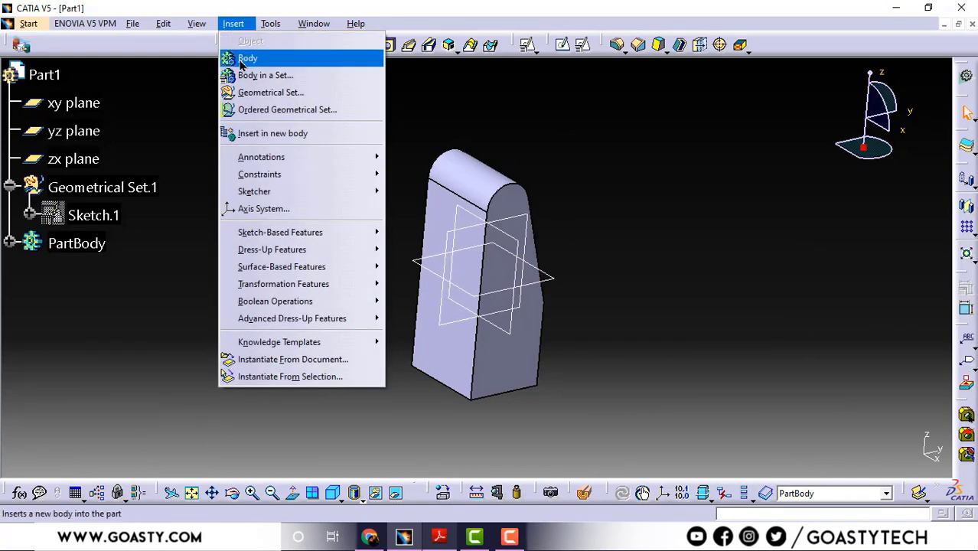
click(243, 58)
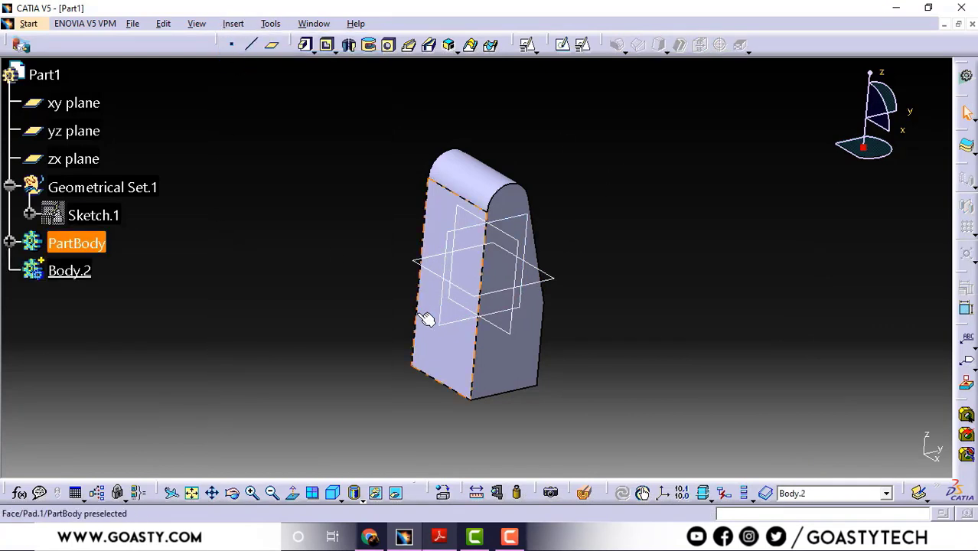
Step: Start a positioned sketch on the zx plane in the new body, with the H direction reversed
click(439, 538)
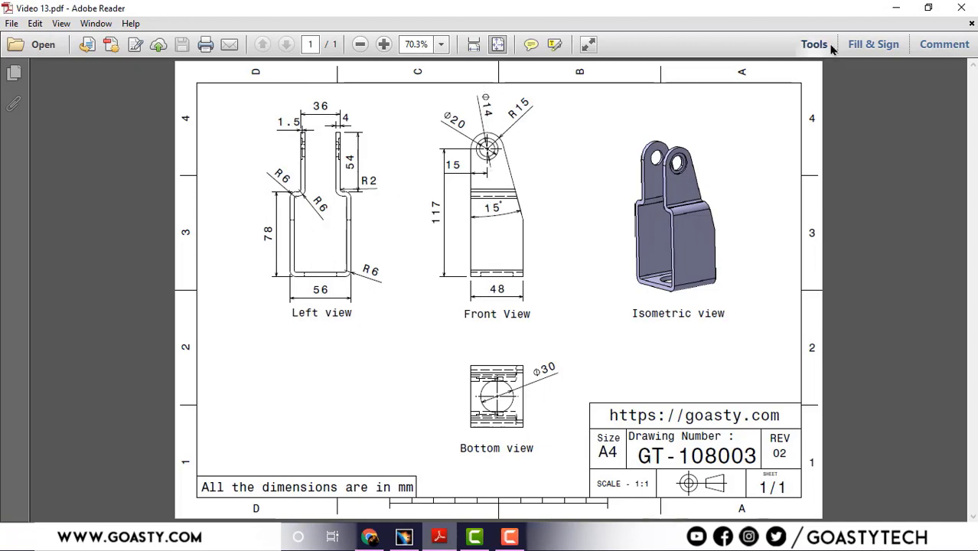
click(897, 8)
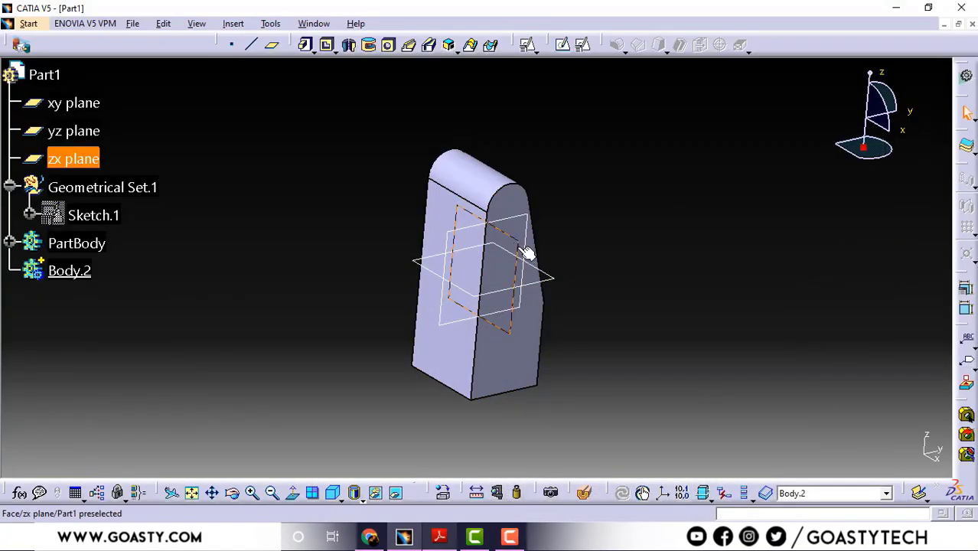
click(584, 45)
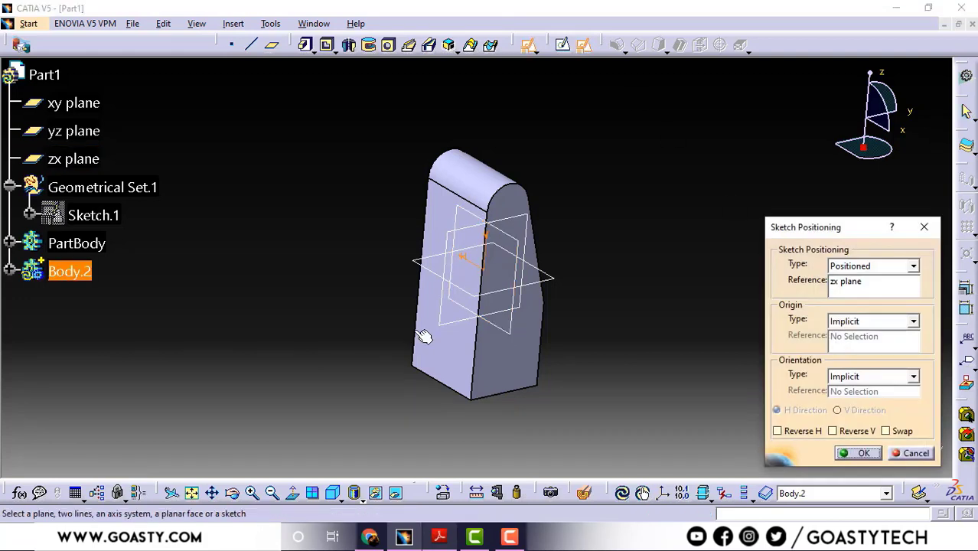
mouse_move(426, 333)
middle_down()
mouse_move(559, 323)
mouse_move(534, 331)
mouse_move(544, 265)
middle_up()
scroll(535, 331, up, 1)
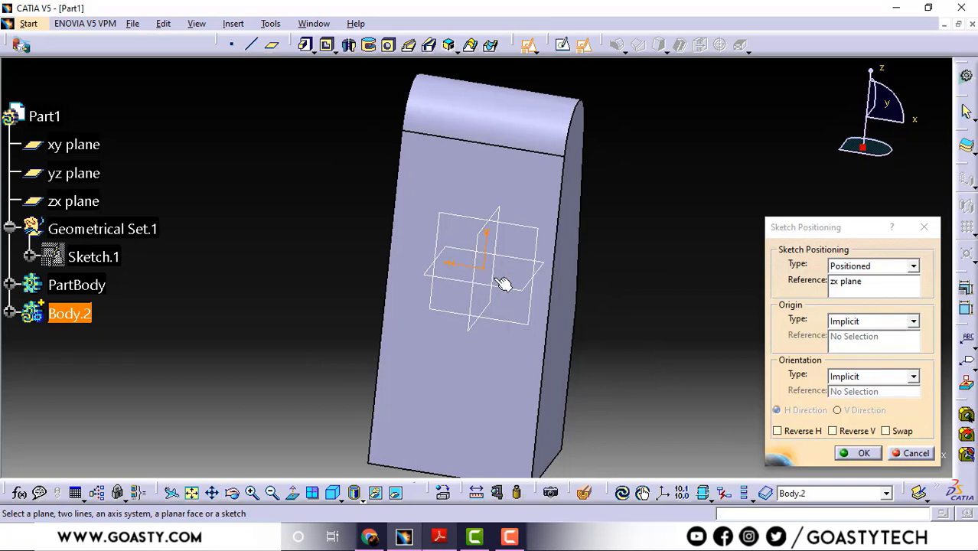
click(797, 433)
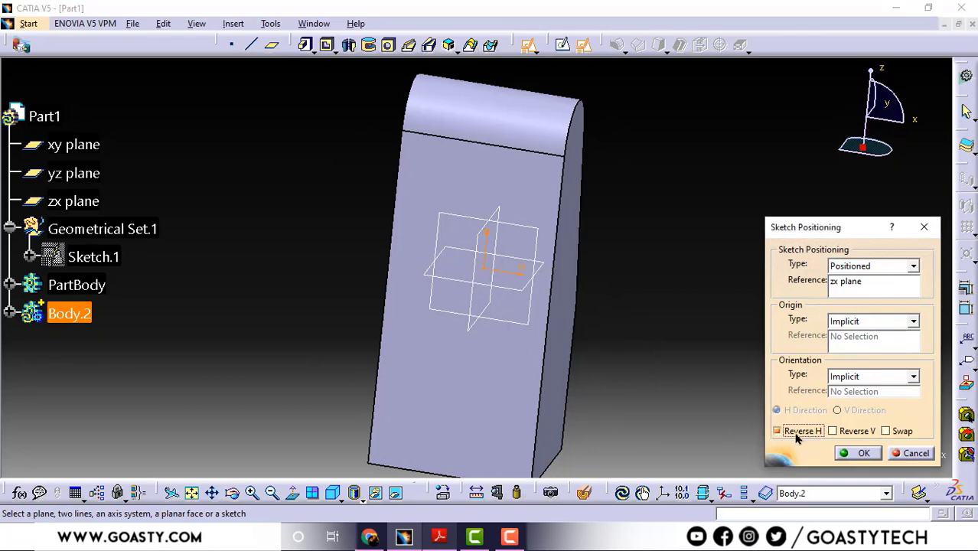
click(864, 454)
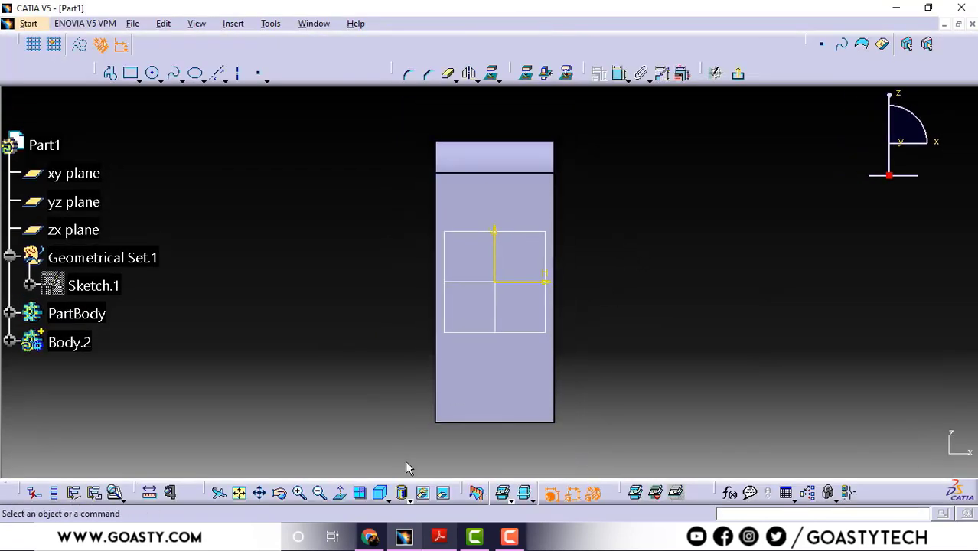
Step: Check the left view in the drawing and project the pad's bottom edge into the sketch
click(436, 538)
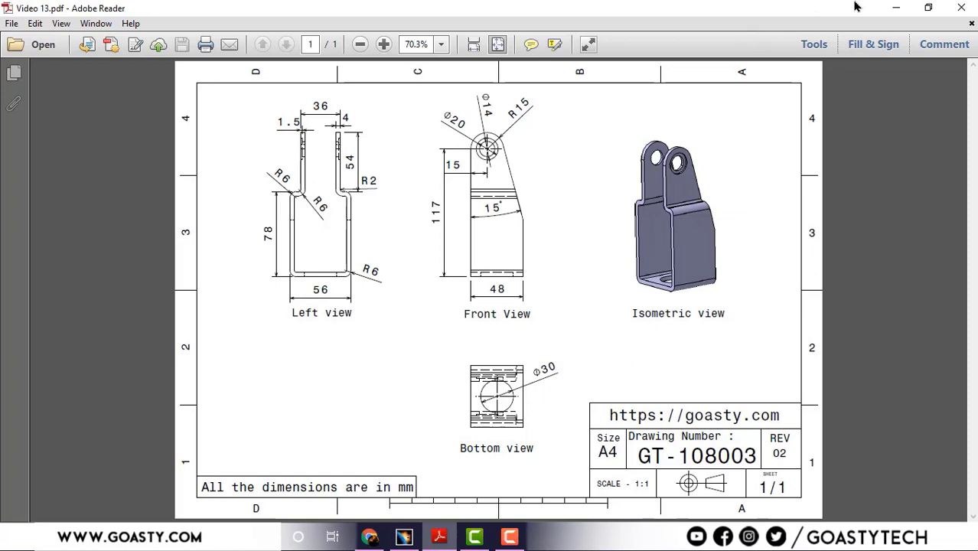
click(896, 7)
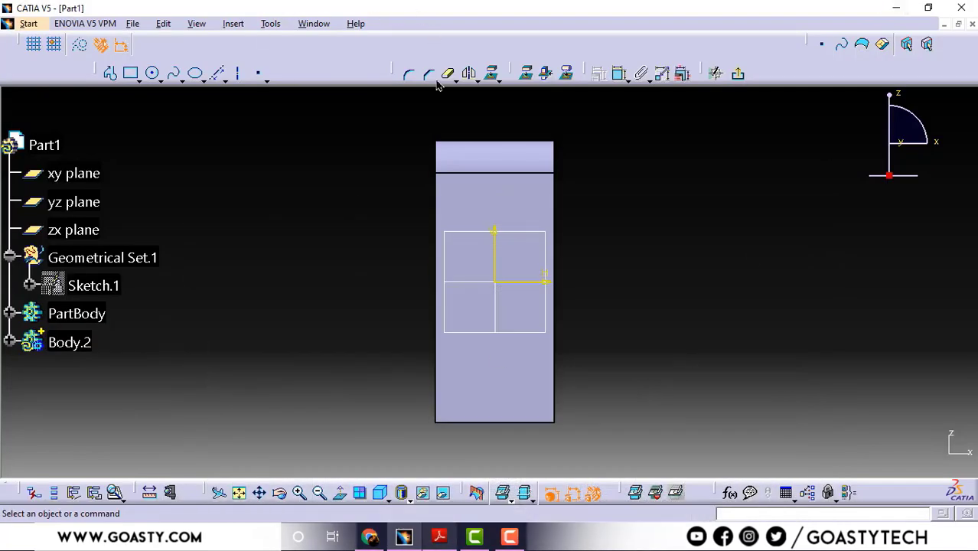
click(527, 73)
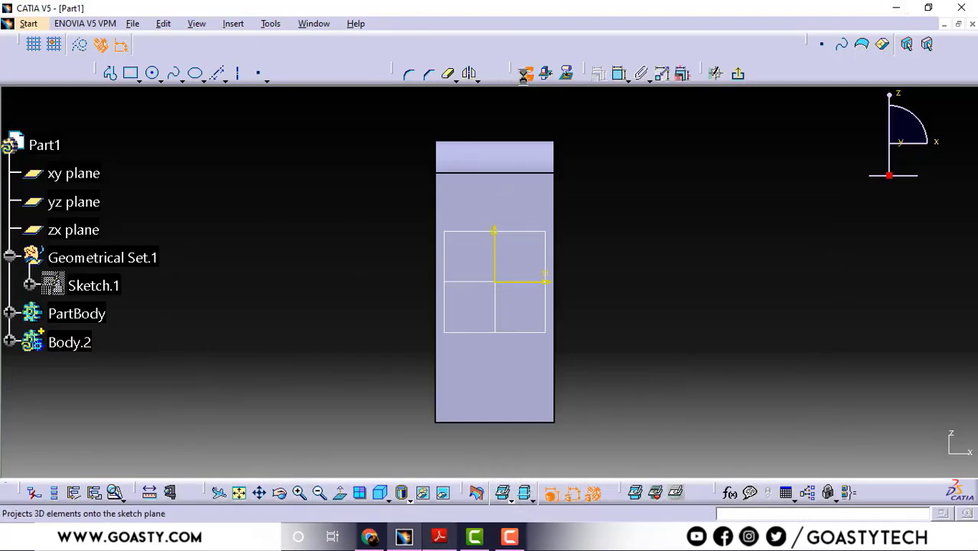
click(513, 422)
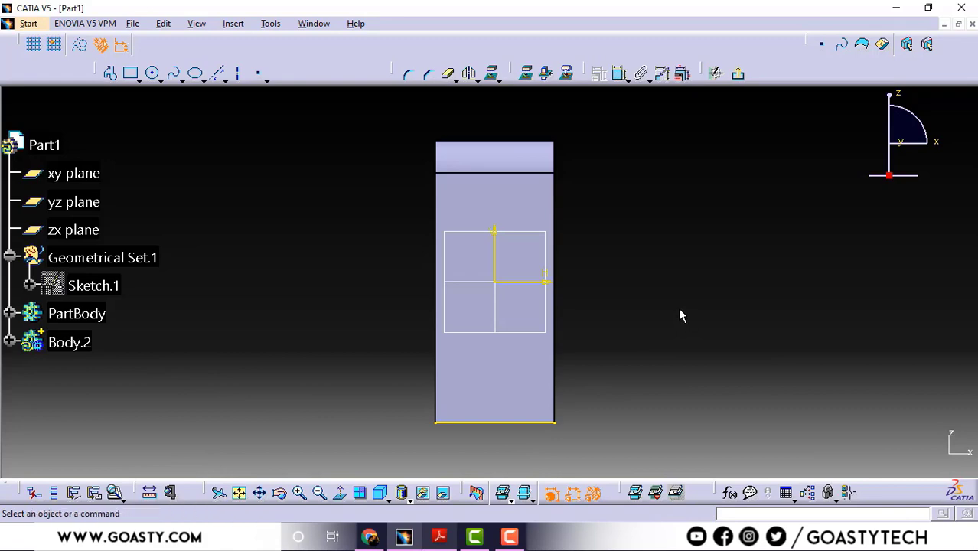
Step: Sketch a vertical line about 76 mm long upward from the left end of the projected base edge
click(442, 539)
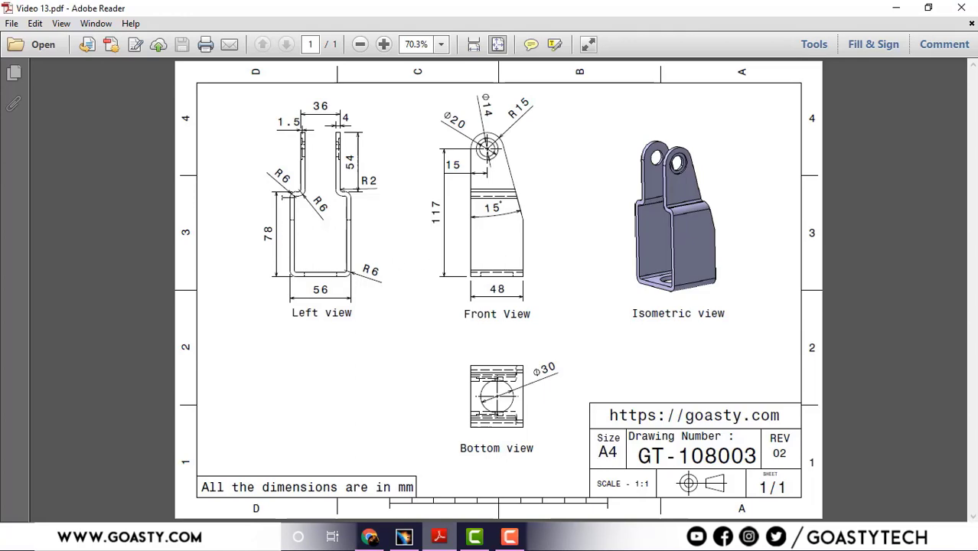
click(896, 8)
click(111, 74)
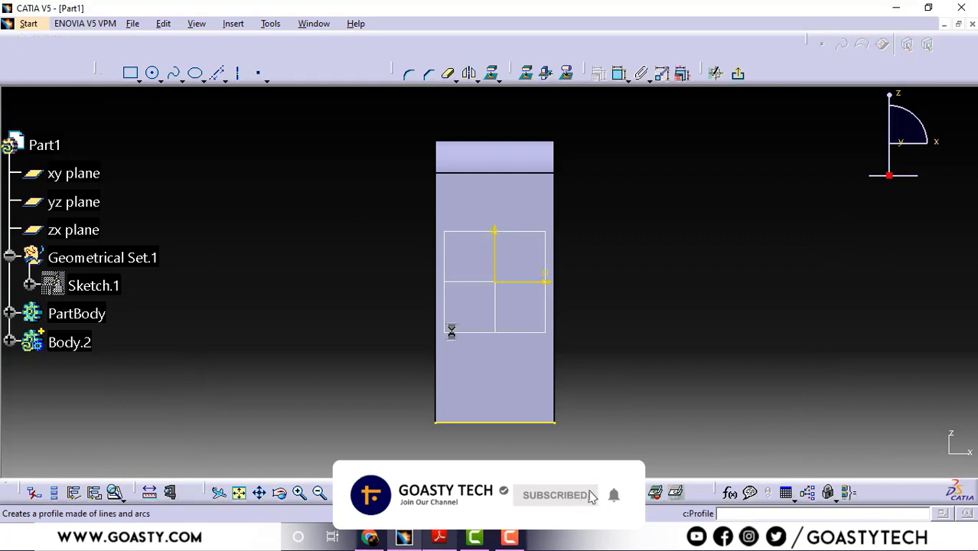
click(441, 426)
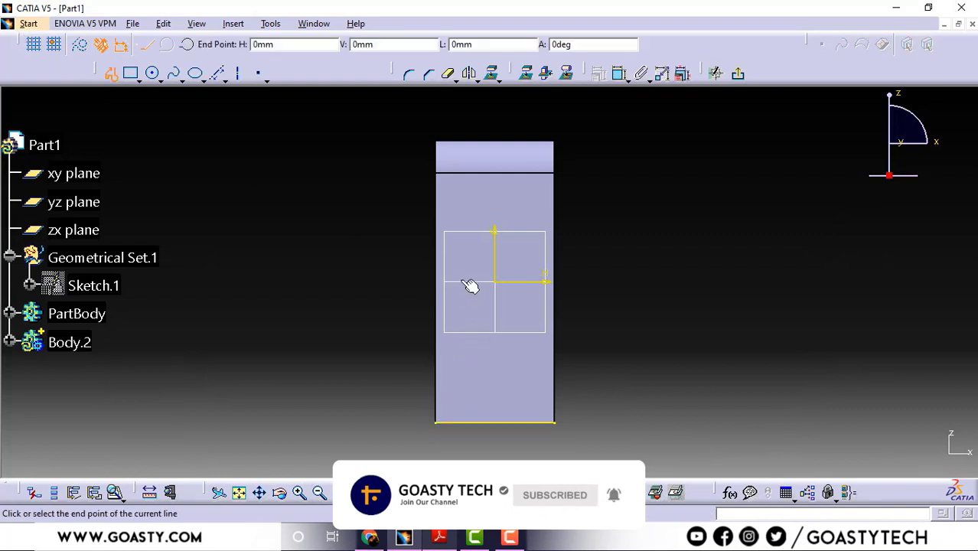
double_click(431, 260)
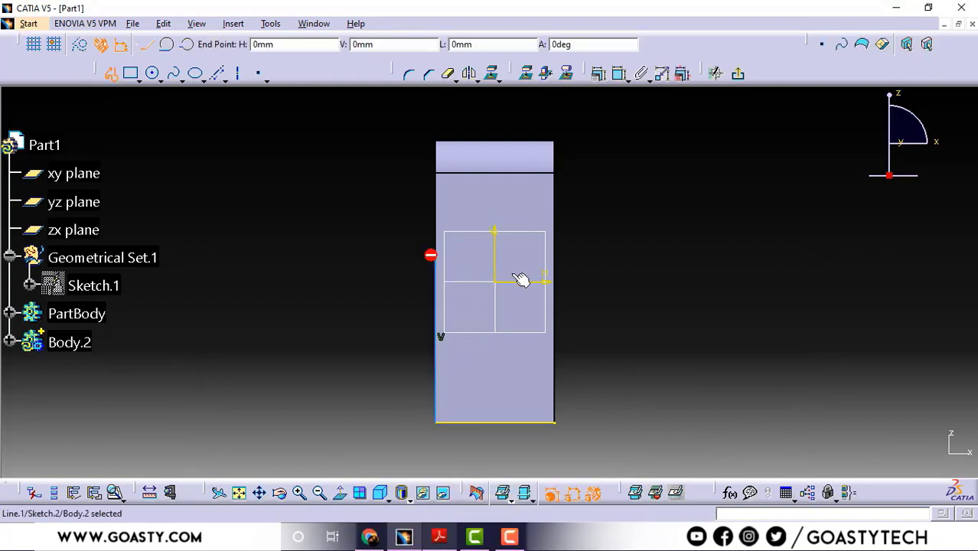
Step: Dimension the vertical line's length and set it to 78 mm
click(620, 73)
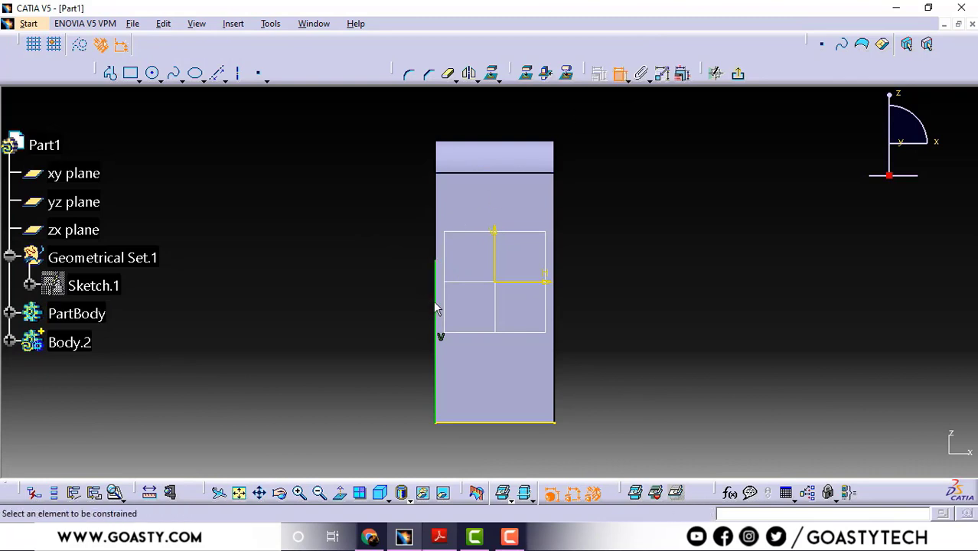
click(436, 306)
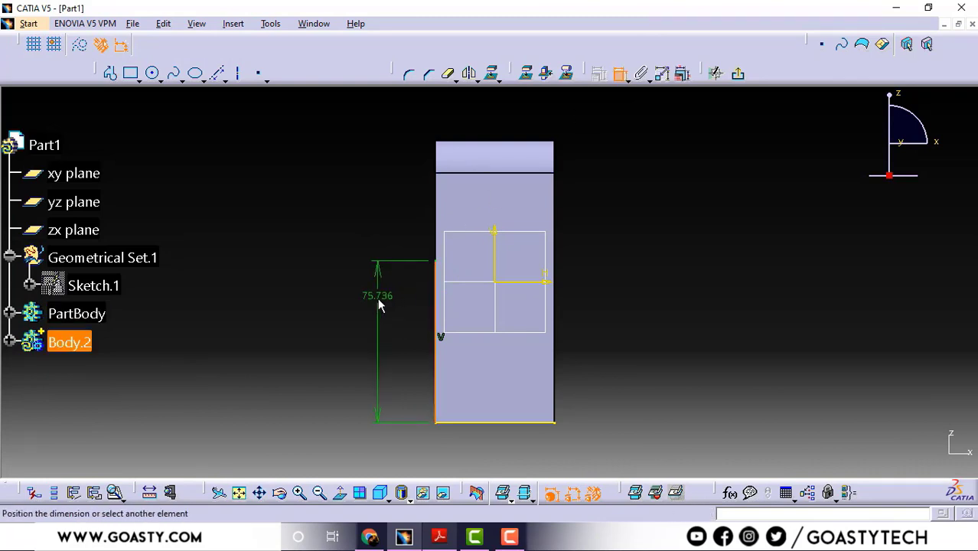
click(384, 297)
double_click(384, 296)
text(78)
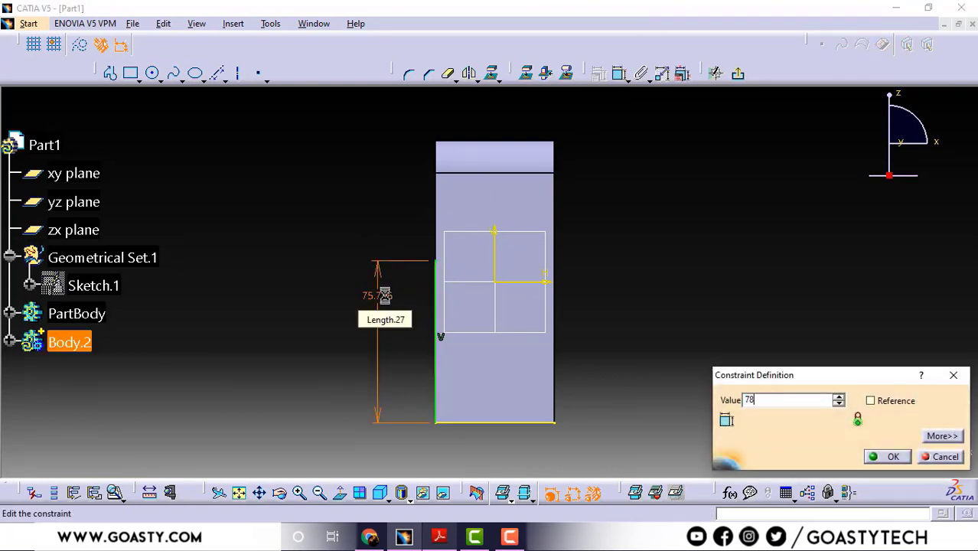
key(Return)
click(616, 284)
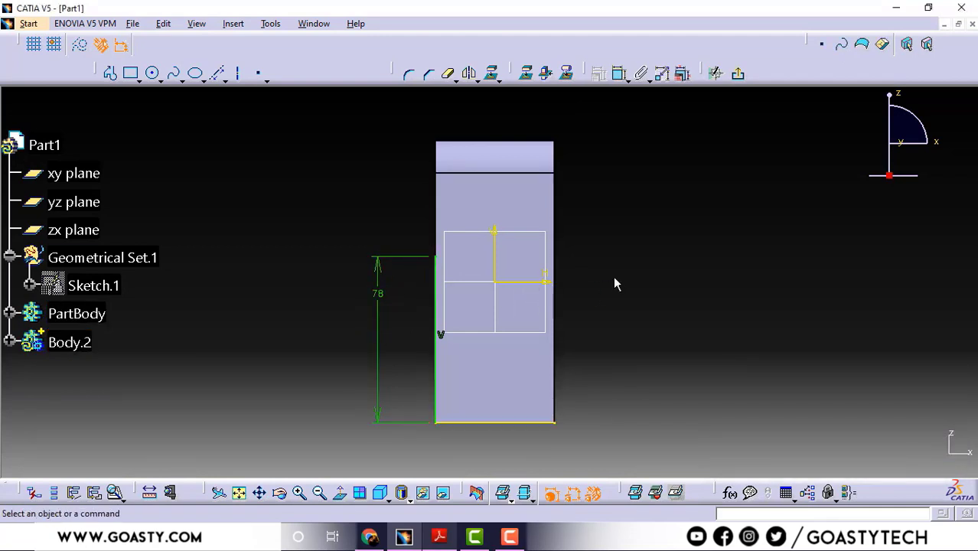
Step: Sketch a short horizontal line inward from the vertical line's upper end, consulting the left view in the drawing
click(441, 538)
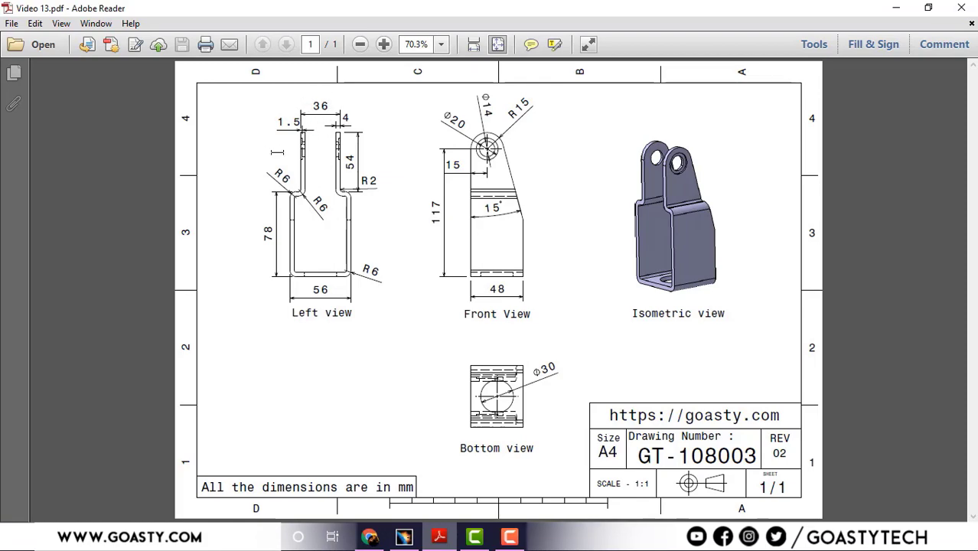
click(896, 7)
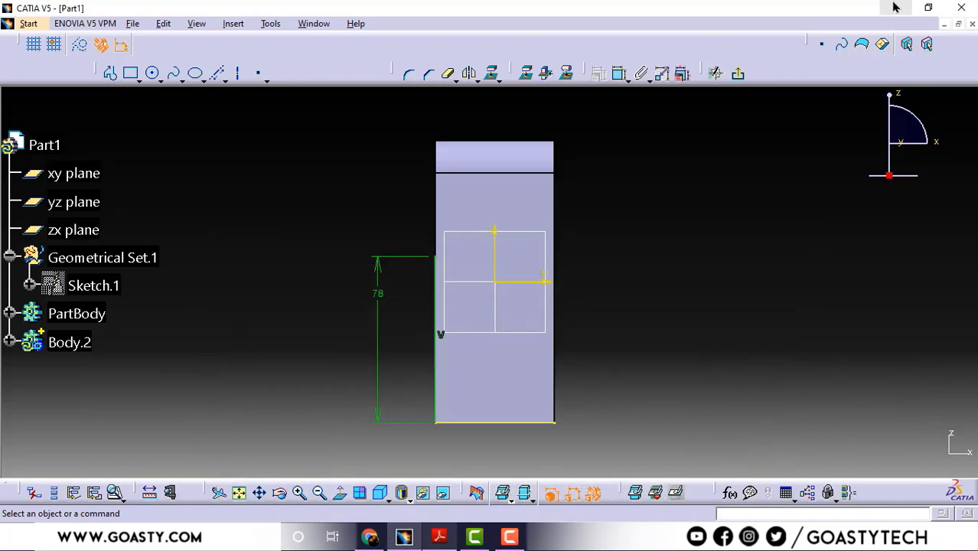
click(110, 73)
click(436, 257)
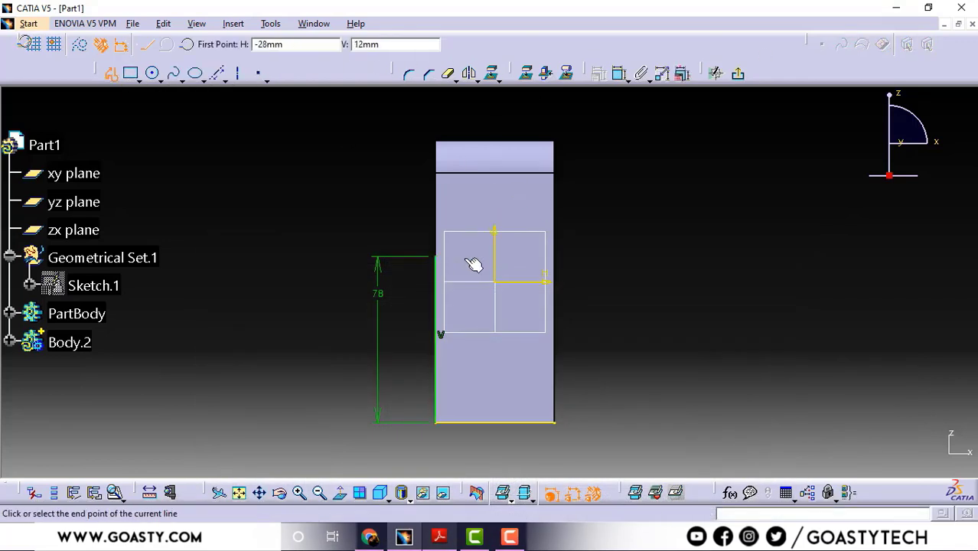
double_click(593, 260)
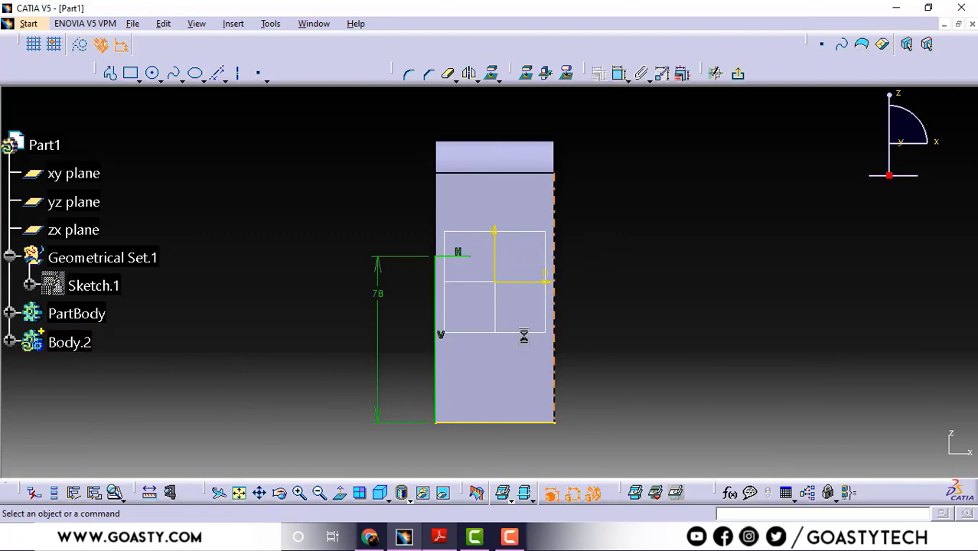
click(439, 537)
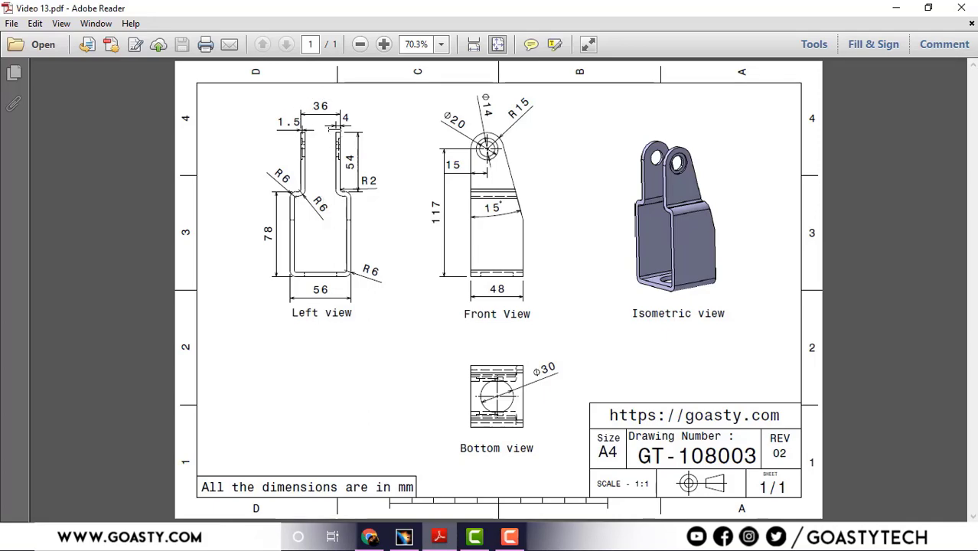
click(896, 7)
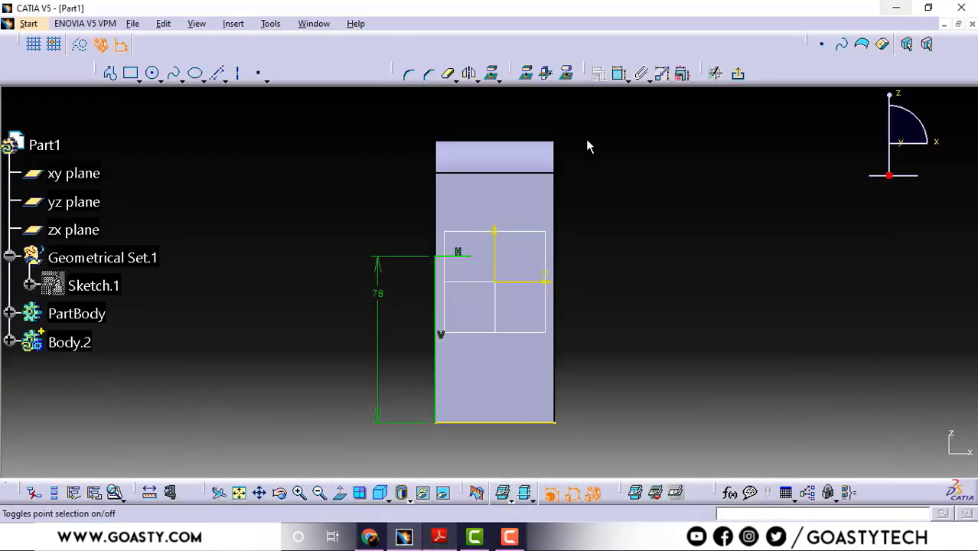
Step: Dimension the short horizontal line's inner end from the vertical sketch axis and set the distance to 18 mm
click(620, 73)
click(497, 258)
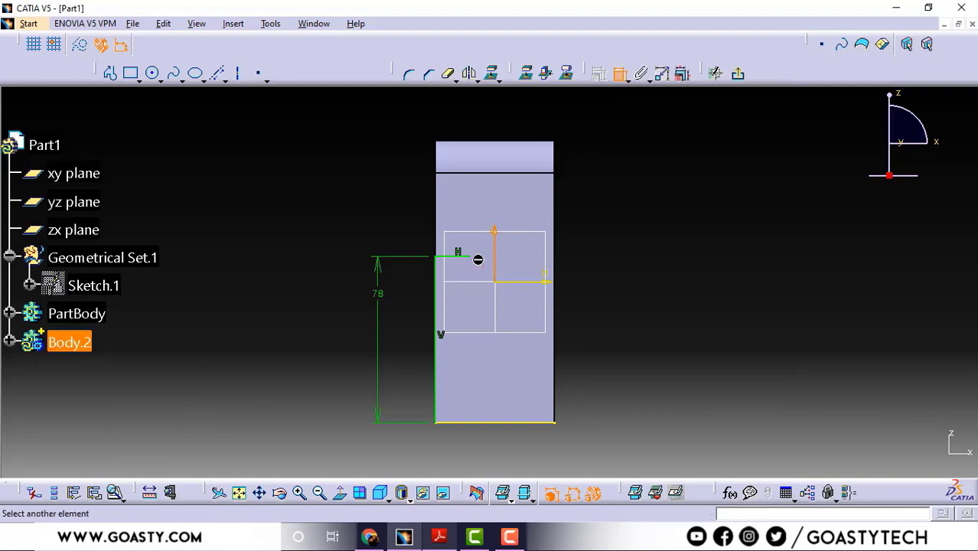
click(475, 260)
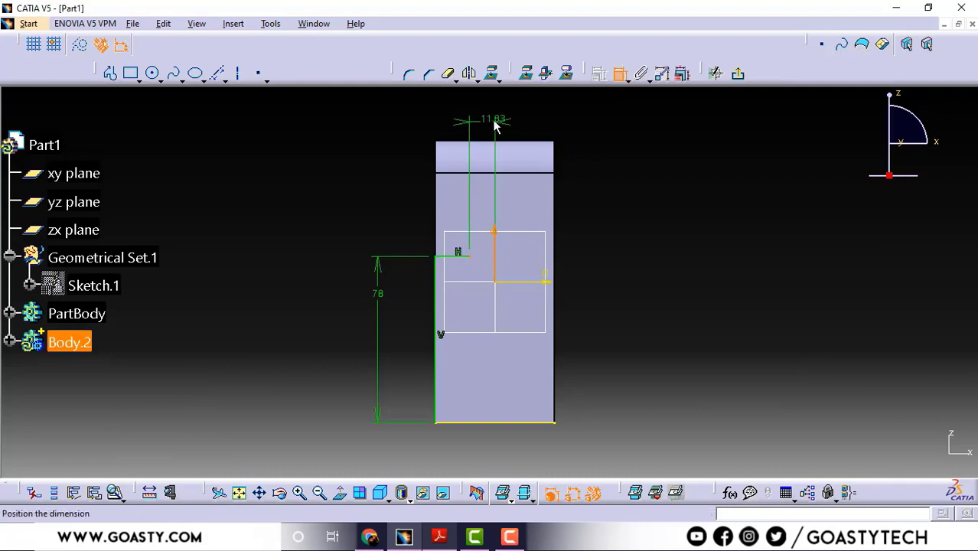
click(490, 115)
double_click(490, 109)
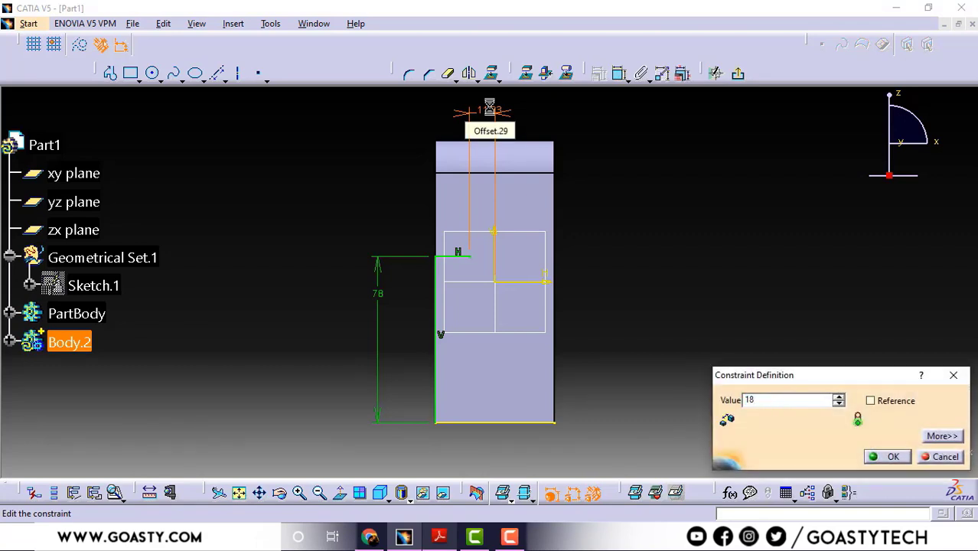
key(Return)
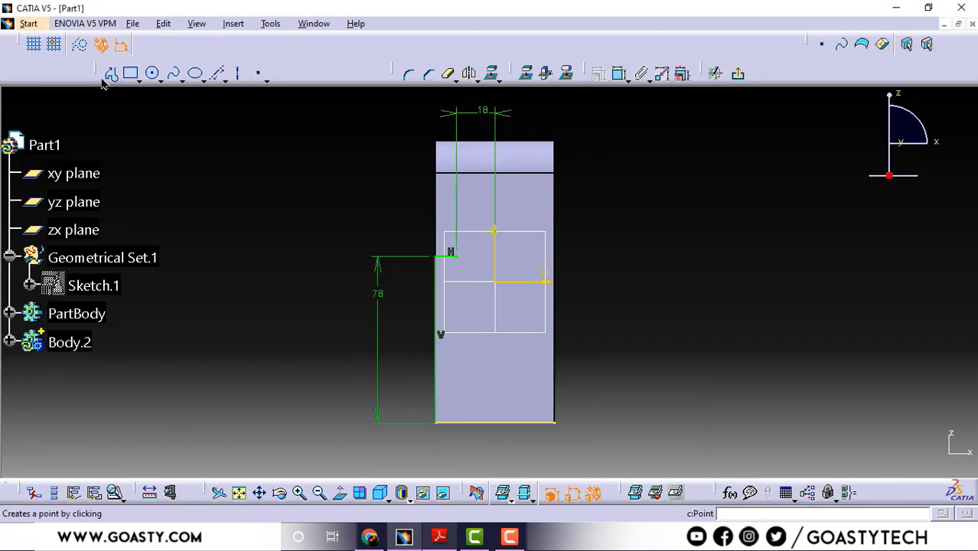
Step: Sketch a vertical line about 58 mm long upward from the short horizontal line's inner end
click(111, 73)
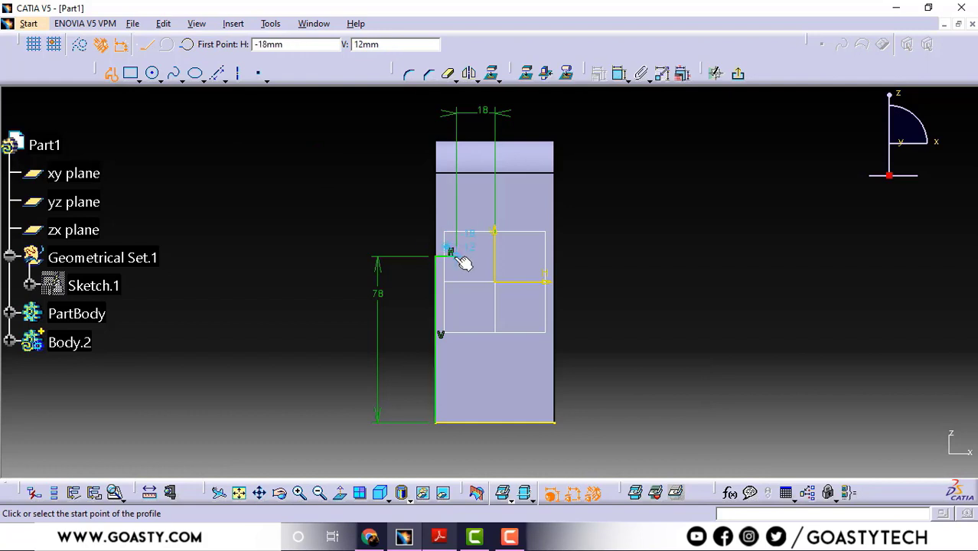
click(458, 255)
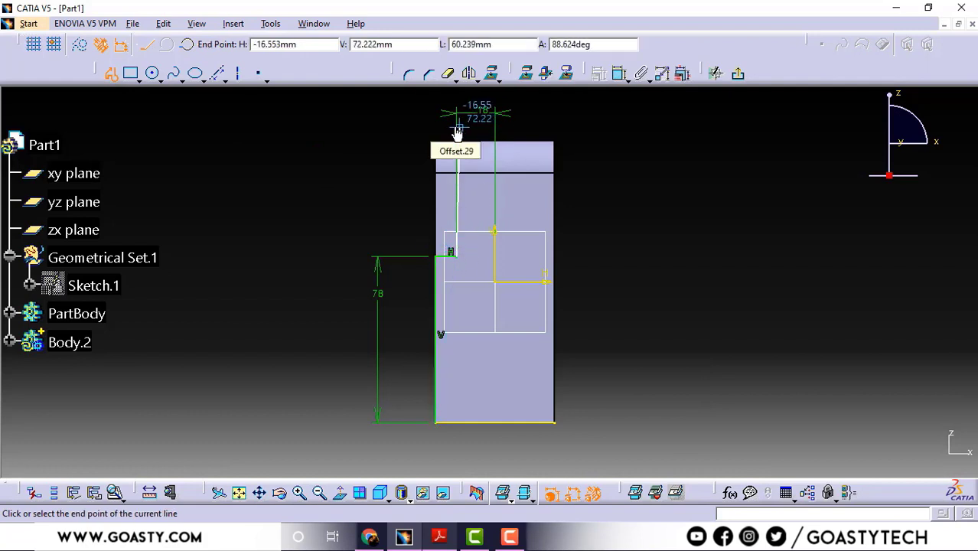
click(495, 144)
key(Escape)
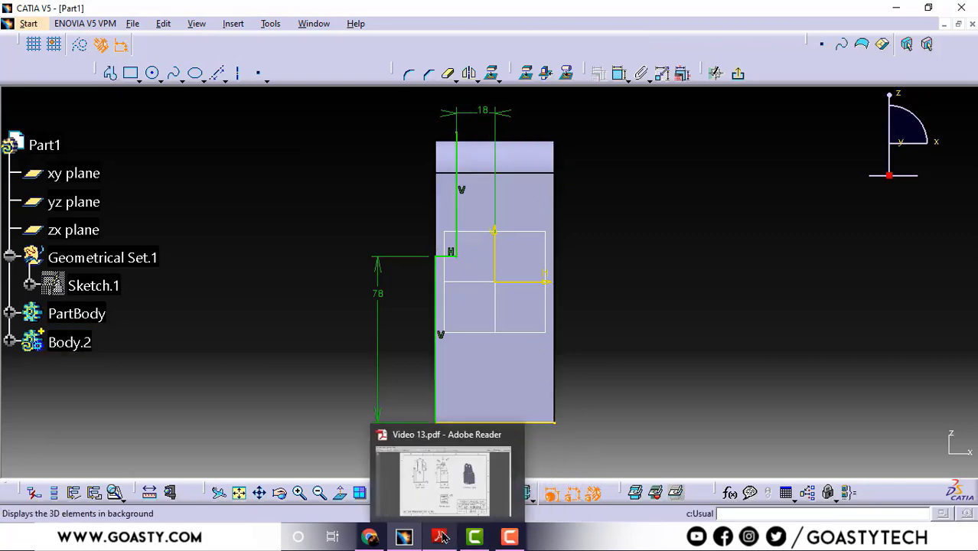
Step: Check the left view in the drawing, then dimension the upper vertical line's length and set it to 54 mm
click(440, 538)
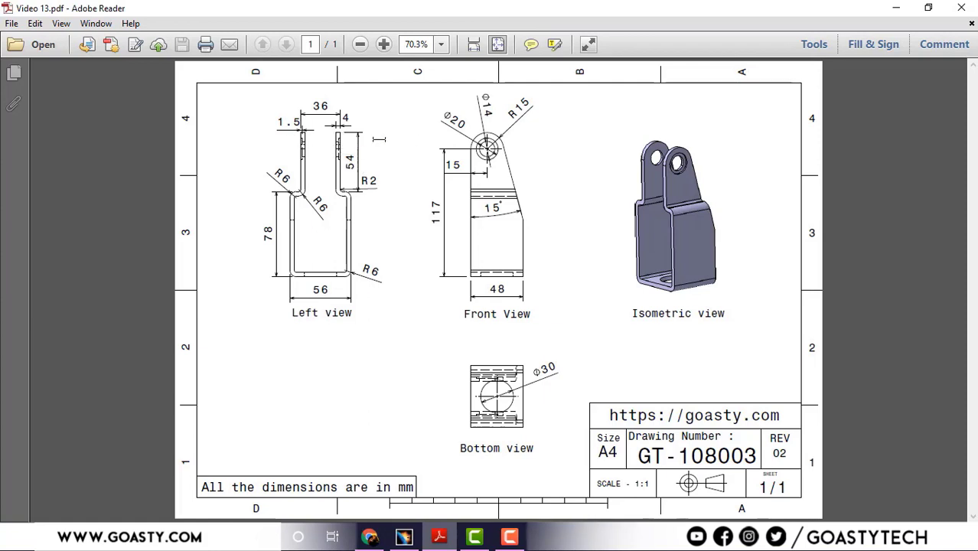
click(894, 7)
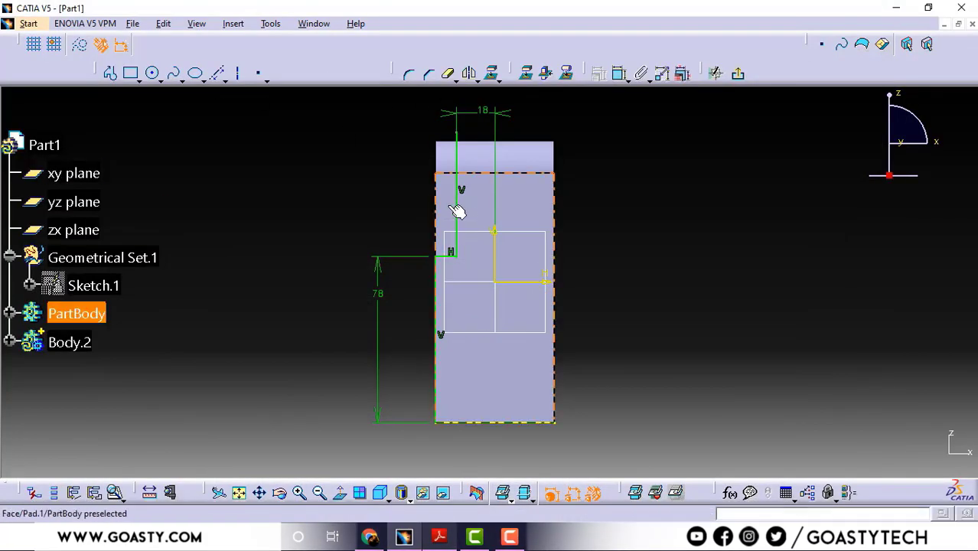
click(440, 536)
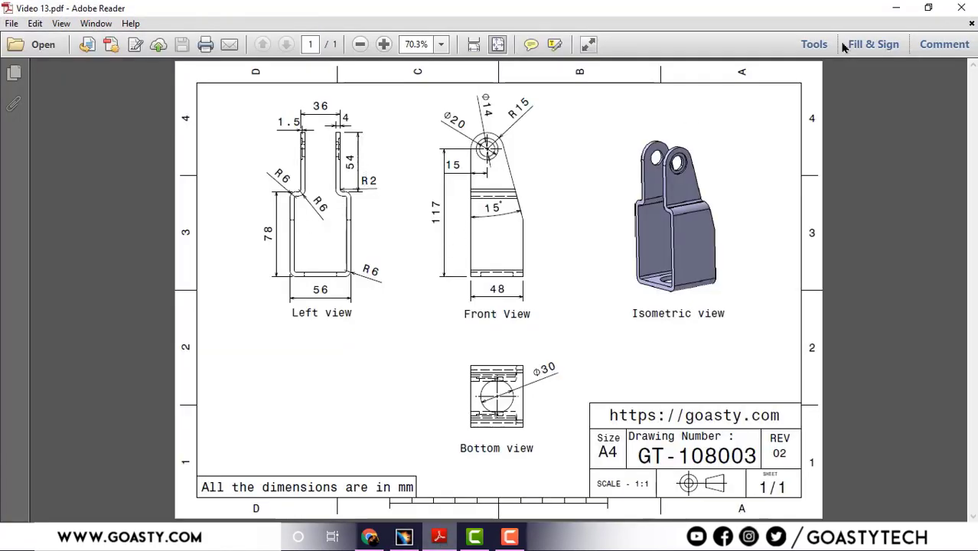
click(896, 7)
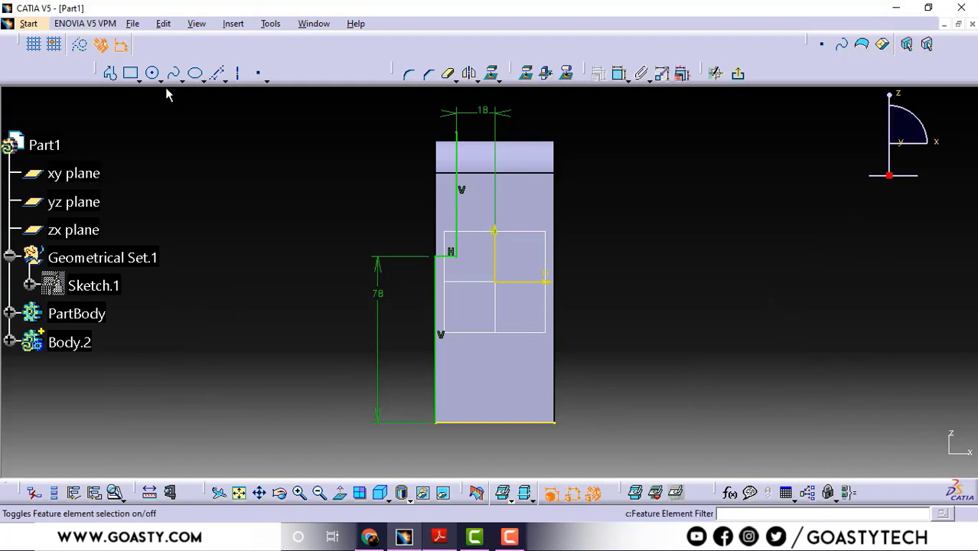
click(620, 74)
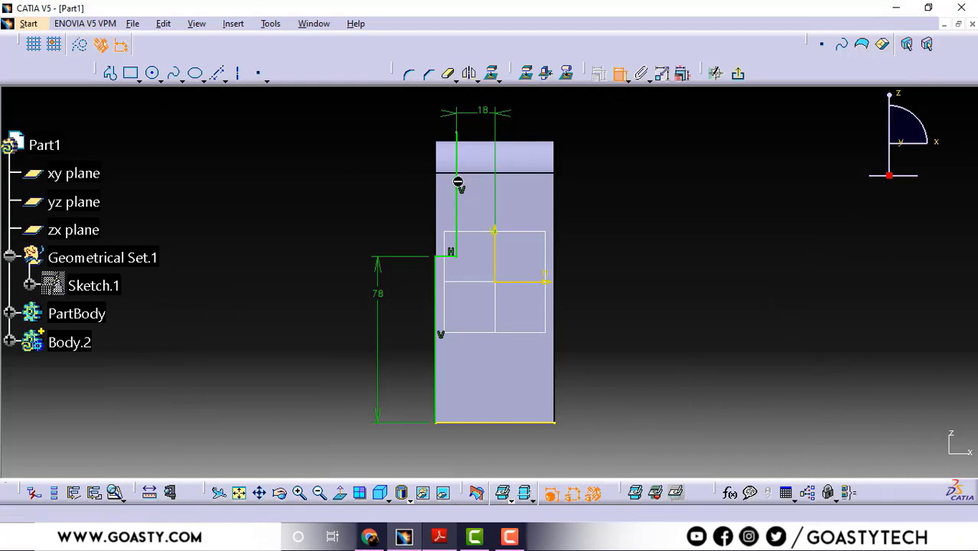
click(458, 182)
click(381, 176)
double_click(379, 176)
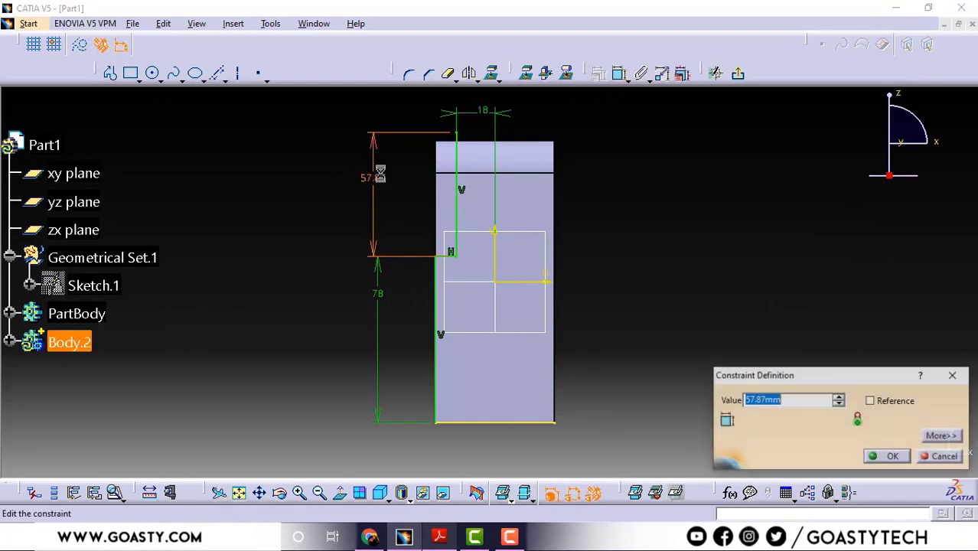
key(Return)
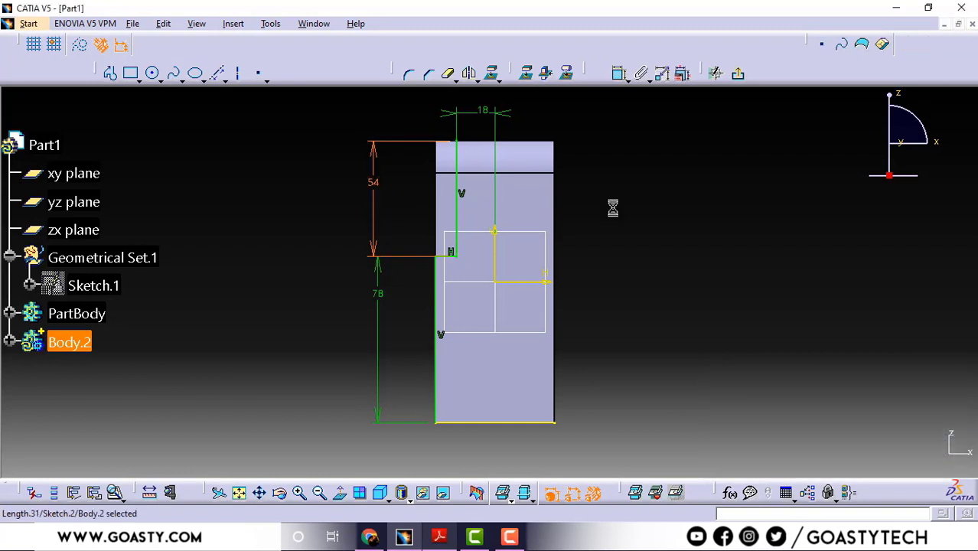
Step: Draw an infinite vertical construction line through the sketch origin
click(217, 73)
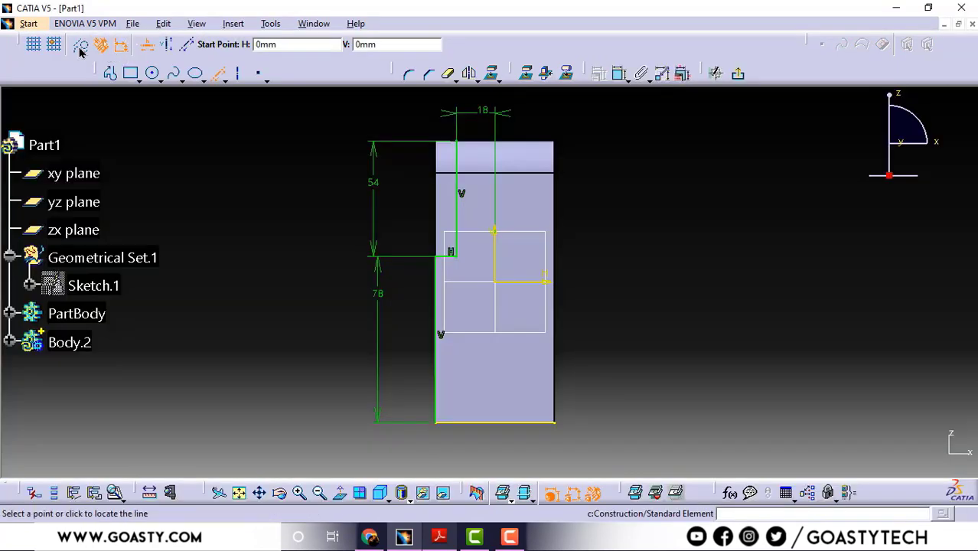
click(171, 45)
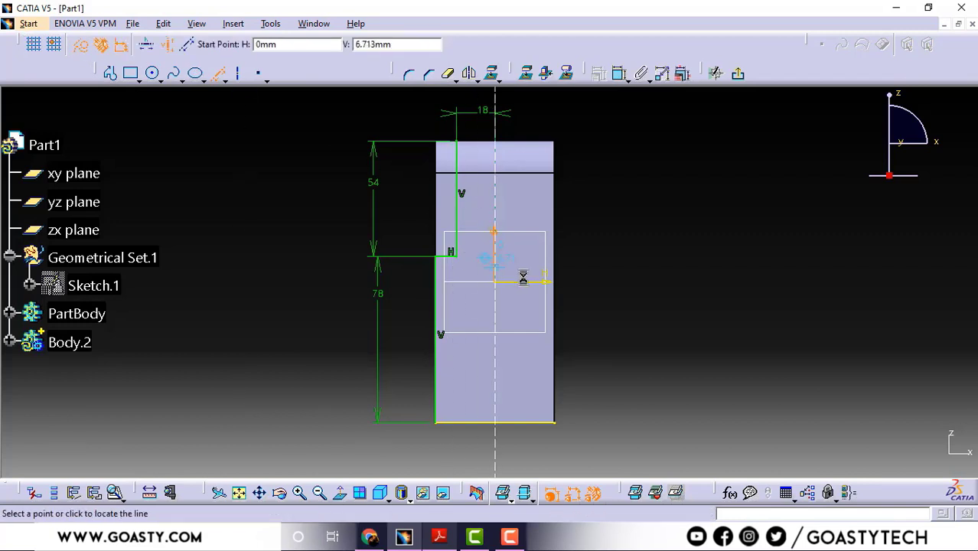
click(499, 287)
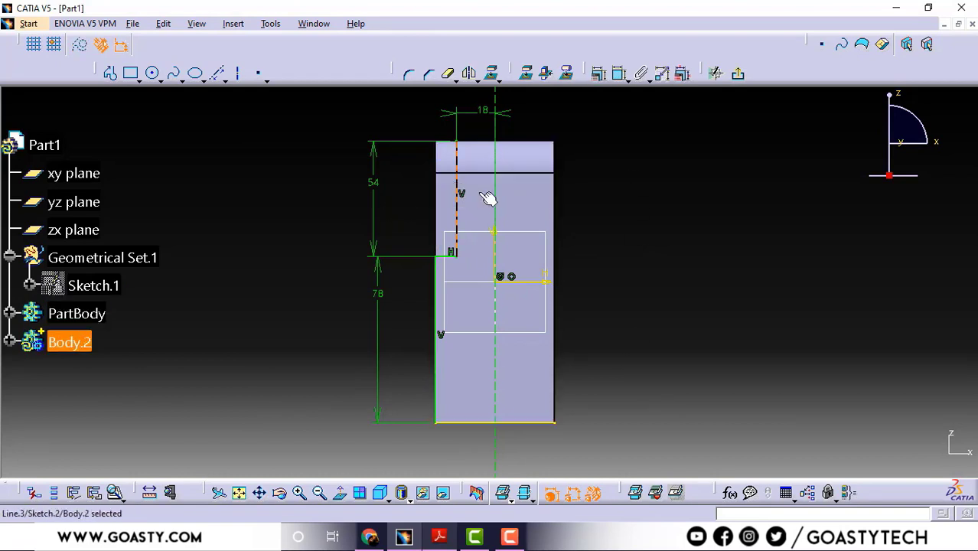
Step: Mirror the two vertical lines and the short horizontal line about the central construction line
ctrl+click(447, 257)
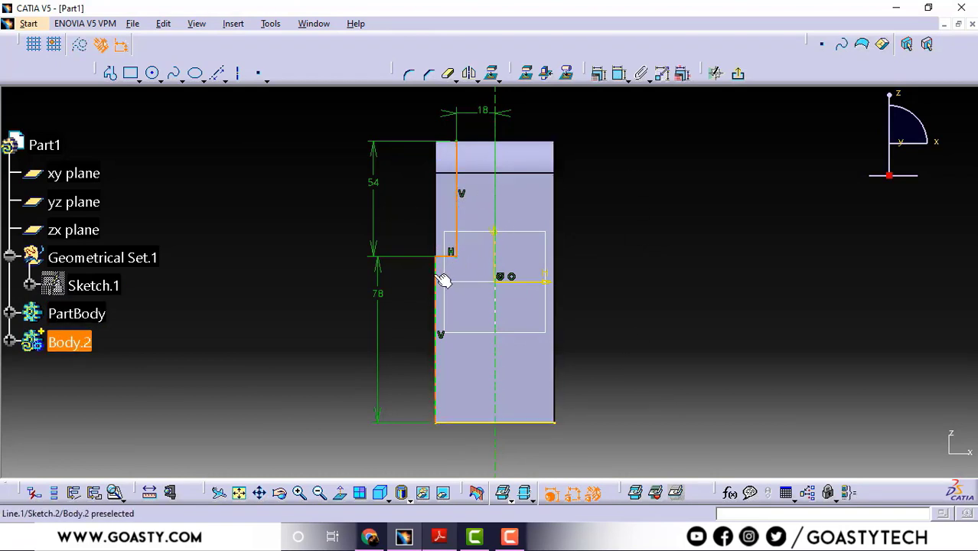
ctrl+click(436, 275)
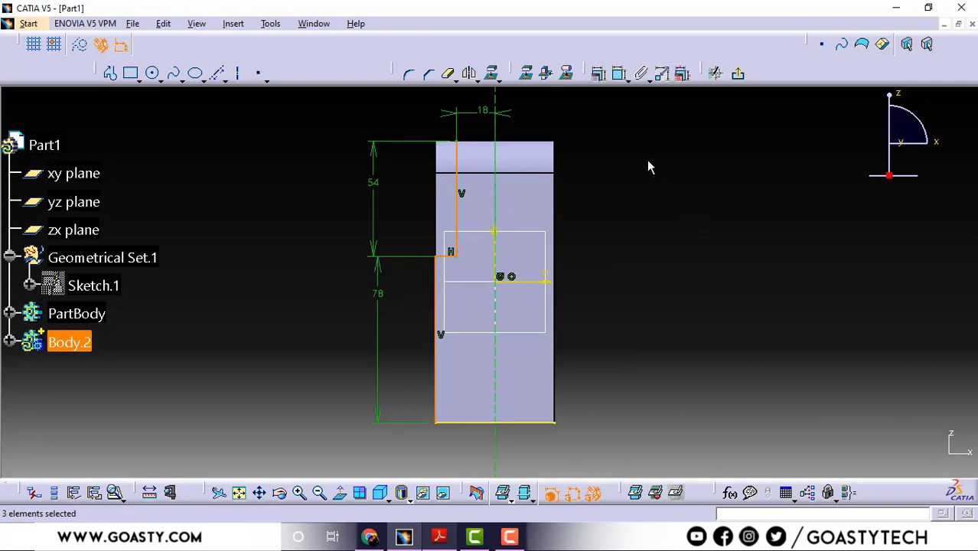
click(469, 74)
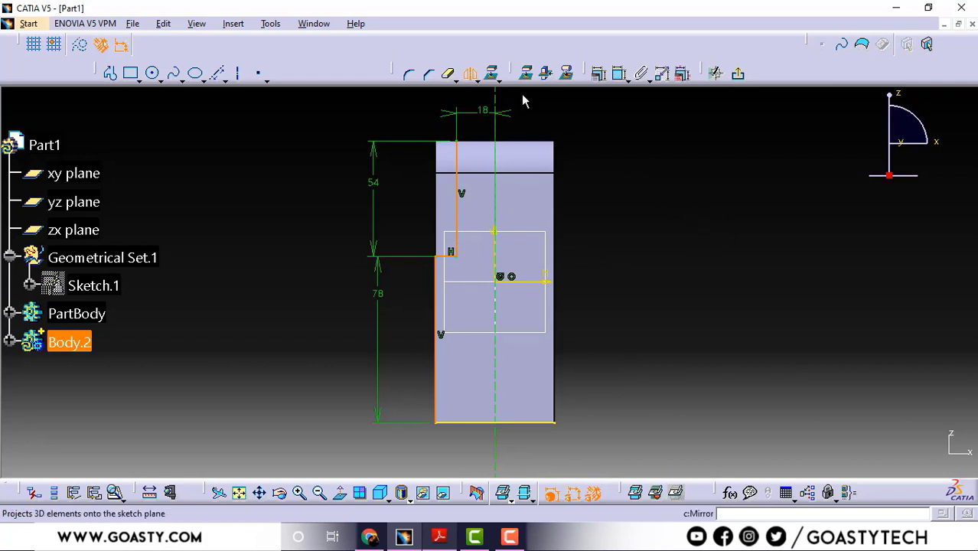
click(496, 101)
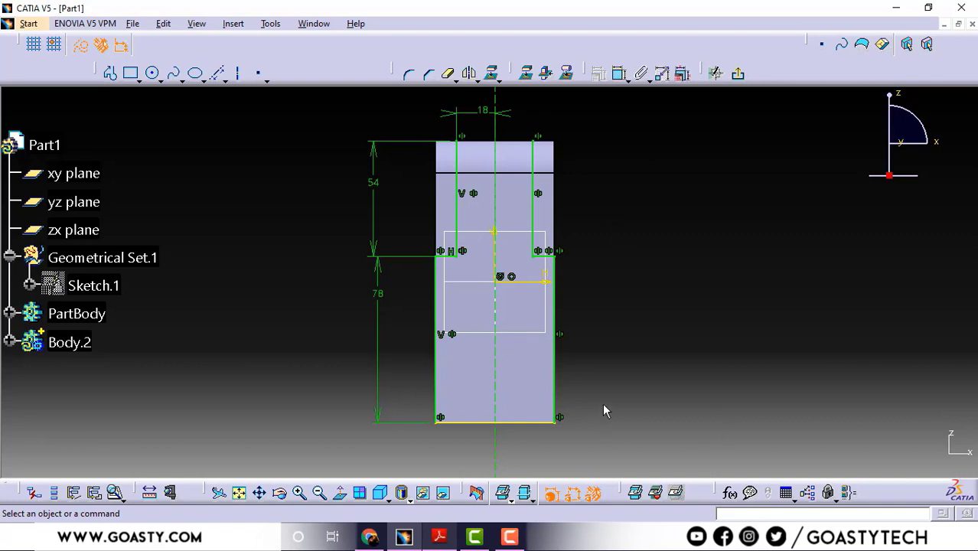
Step: Close the outline with a 36 mm horizontal standard line joining the upper ends of the two inner vertical lines
click(111, 74)
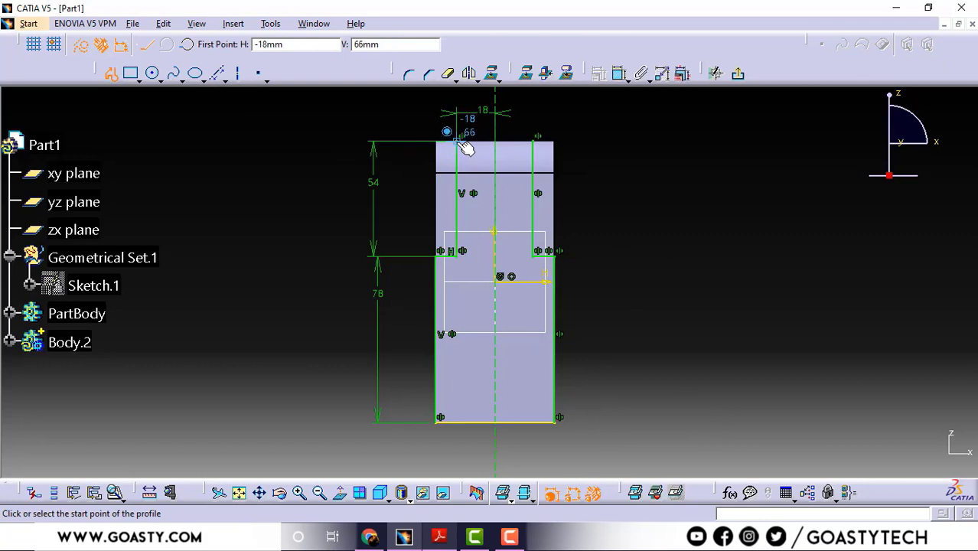
click(462, 144)
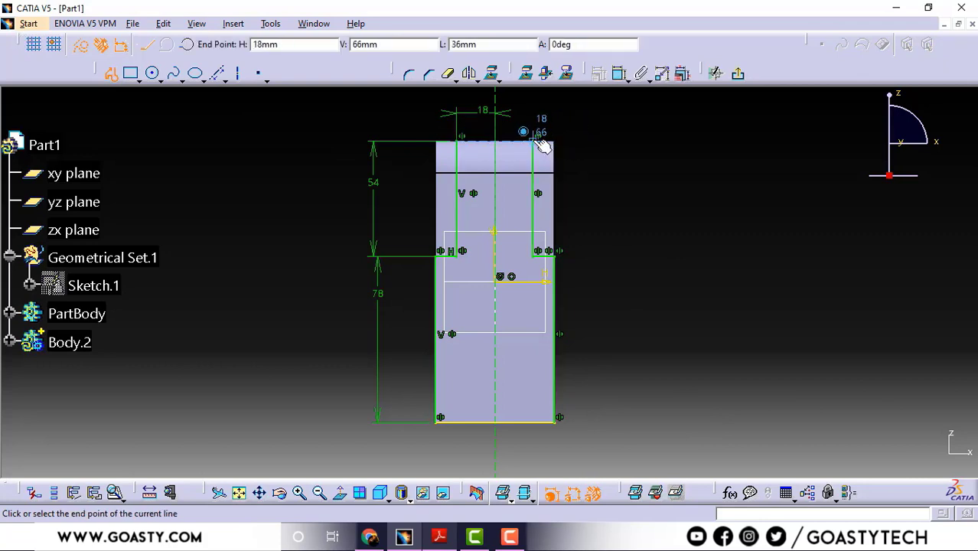
click(537, 142)
click(111, 73)
click(81, 46)
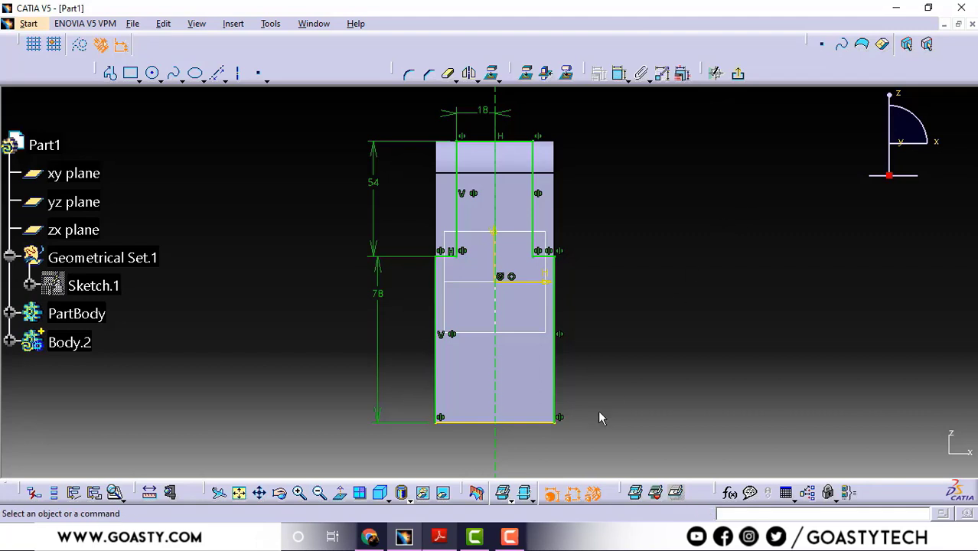
Step: Check the corner radii in the drawing's left view and round the outline's outer left shoulder corner with a 6 mm radius
click(441, 538)
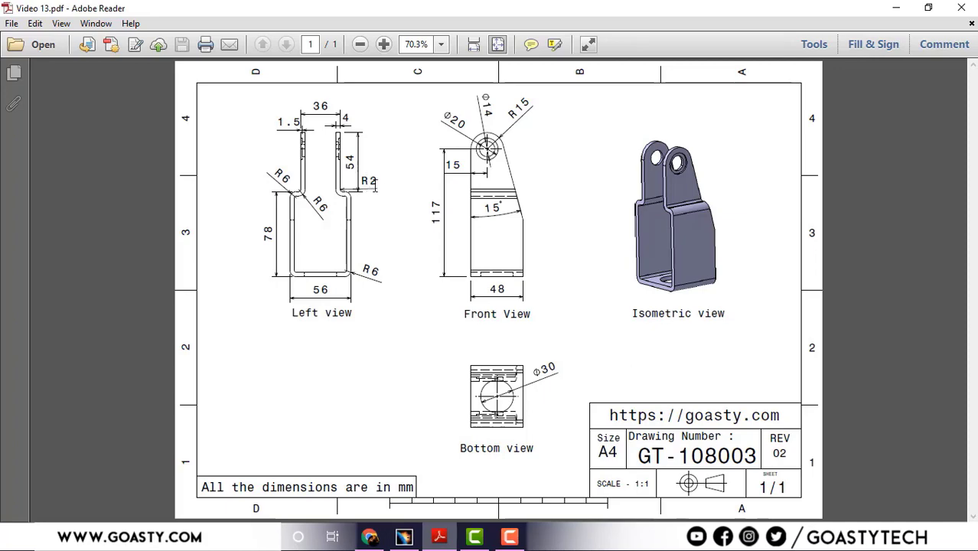
click(892, 7)
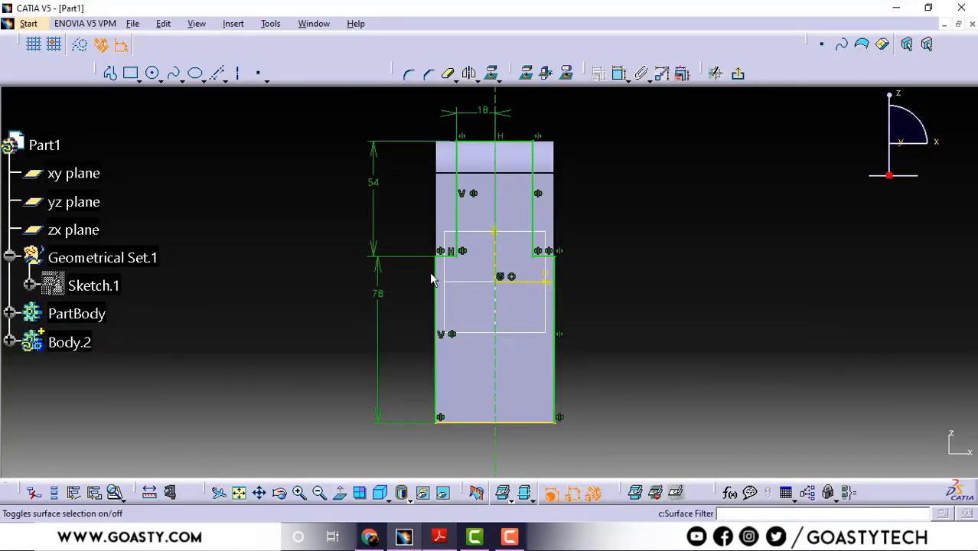
mouse_move(433, 275)
middle_down()
mouse_move(477, 203)
mouse_move(487, 203)
mouse_move(460, 26)
middle_up()
click(408, 72)
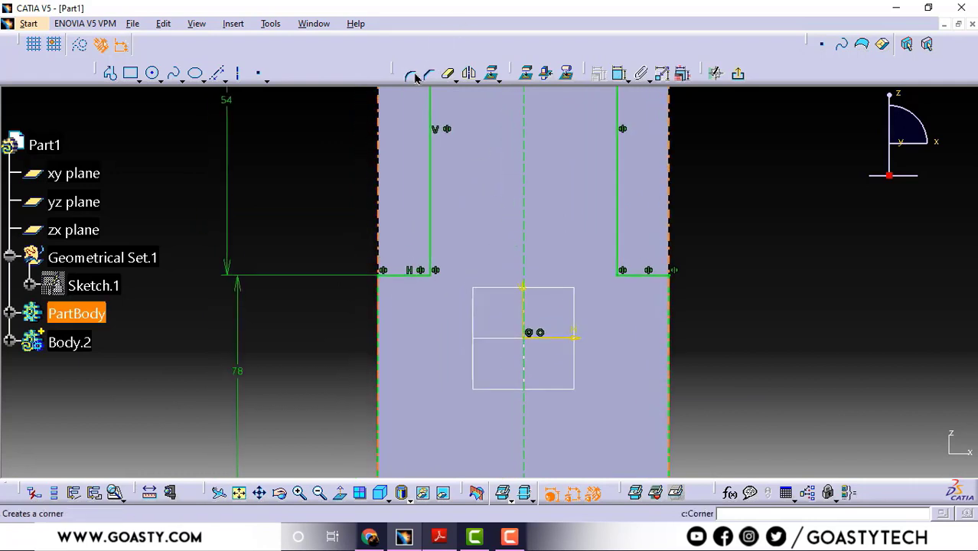
click(378, 274)
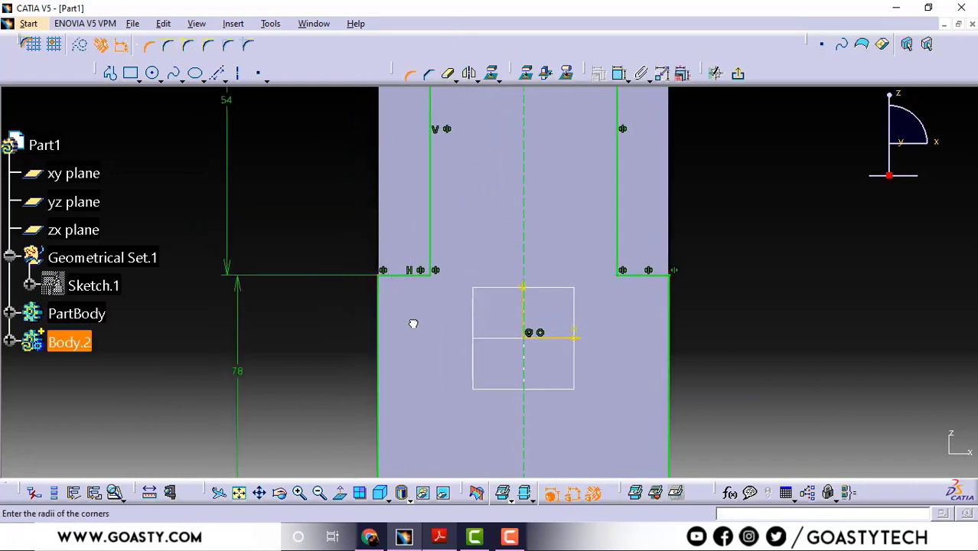
click(402, 303)
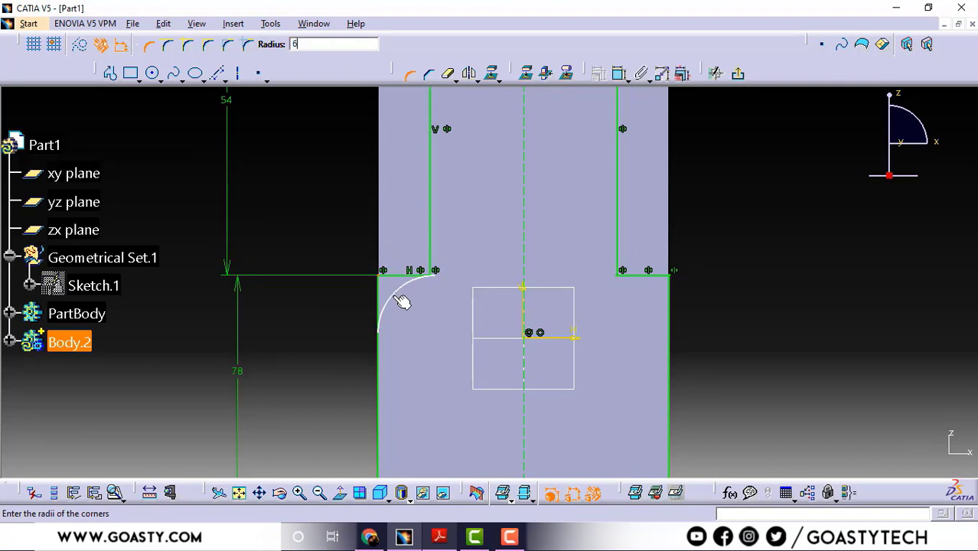
key(Return)
click(529, 300)
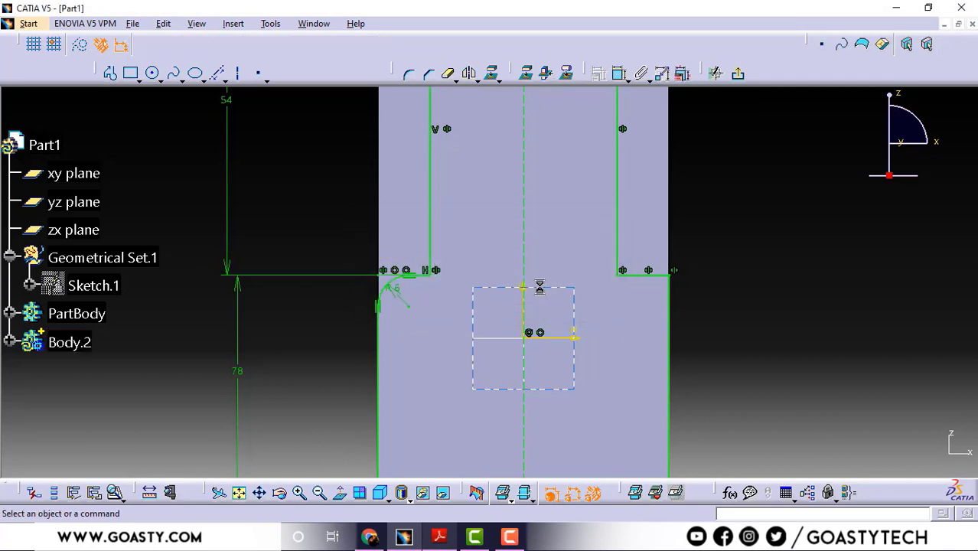
Step: Round the inner left corner between the short horizontal line and the upper vertical line with a 2 mm radius
click(410, 73)
mouse_move(498, 238)
middle_down()
mouse_move(537, 164)
mouse_move(498, 265)
mouse_move(545, 304)
middle_up()
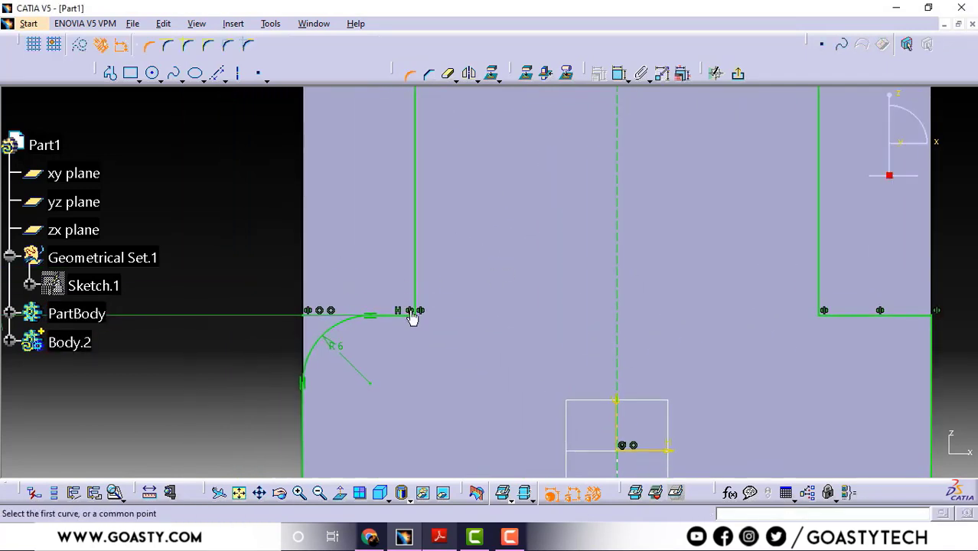
click(403, 317)
click(417, 278)
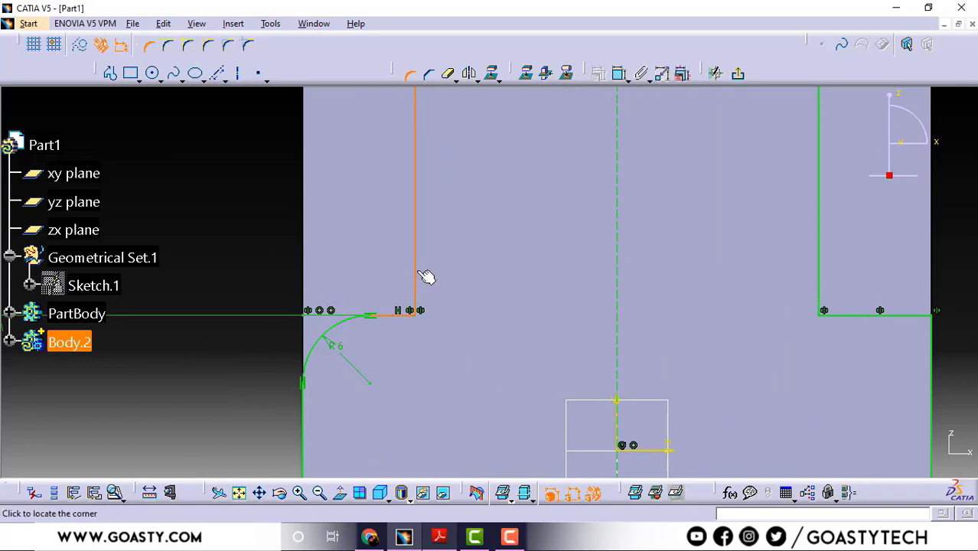
double_click(353, 44)
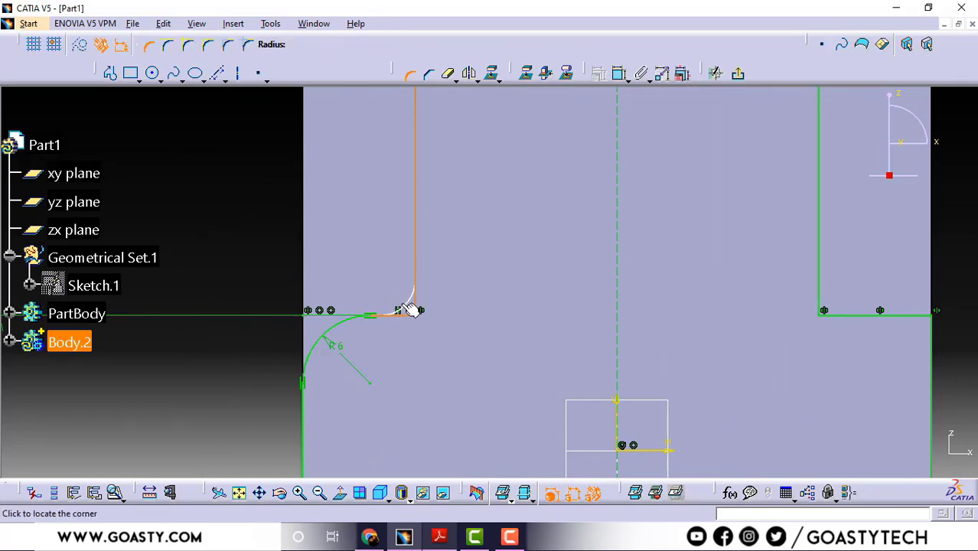
text(2)
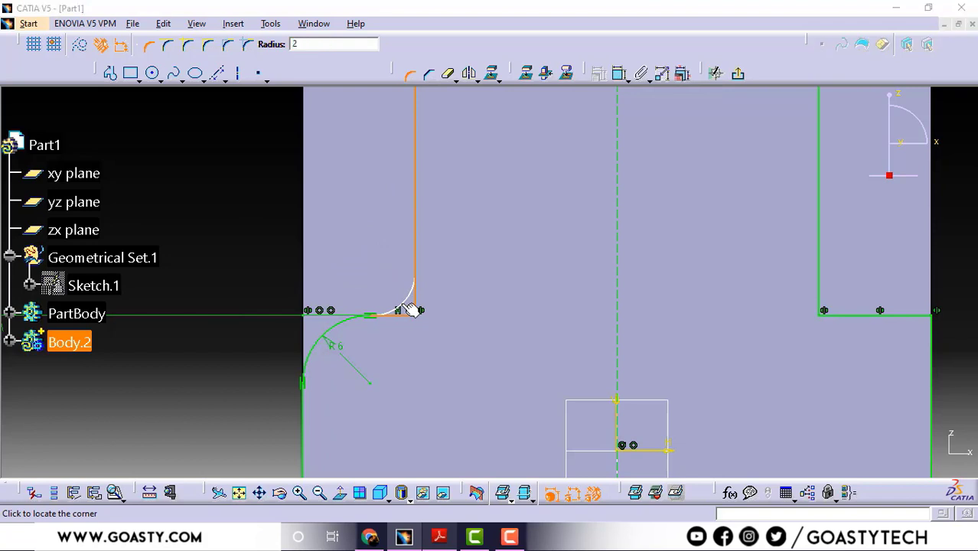
key(Return)
click(531, 300)
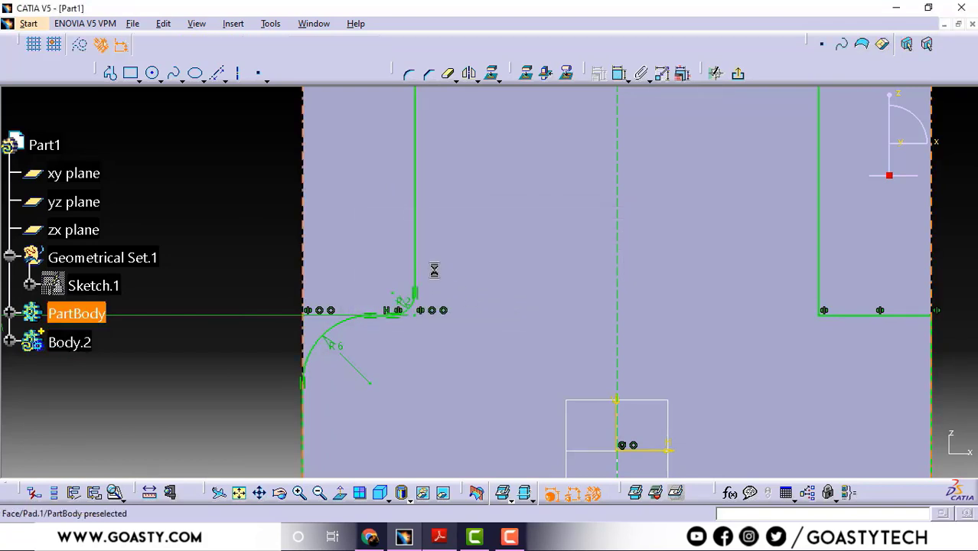
Step: Round the outline's outer right shoulder corner with a 6 mm radius
mouse_move(437, 269)
middle_down()
mouse_move(371, 160)
mouse_move(408, 272)
mouse_move(454, 271)
mouse_move(445, 221)
mouse_move(460, 236)
middle_up()
click(414, 73)
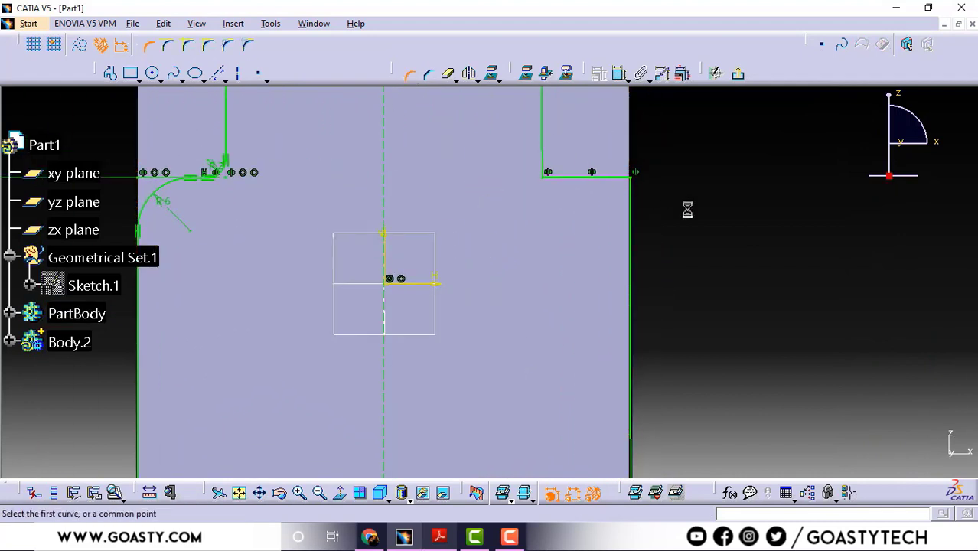
click(629, 177)
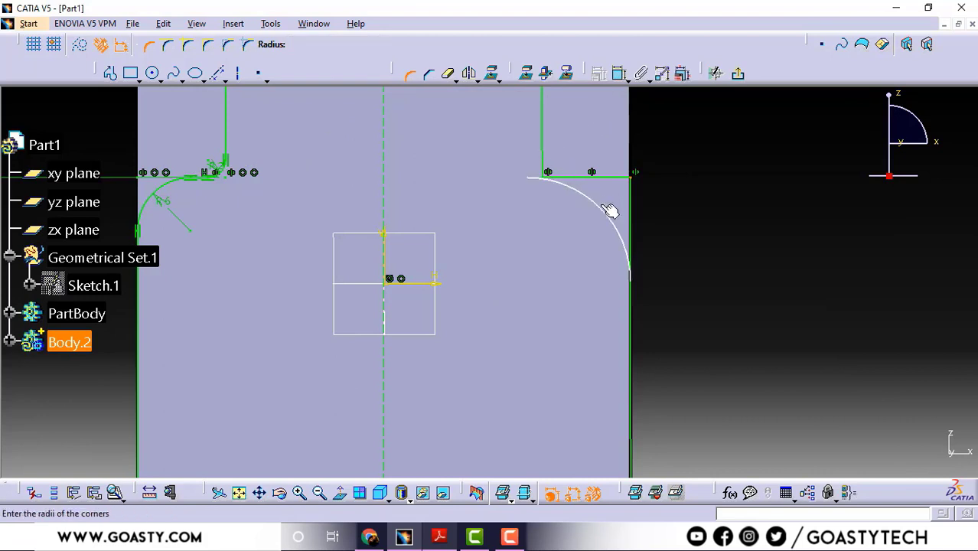
text(6)
key(Return)
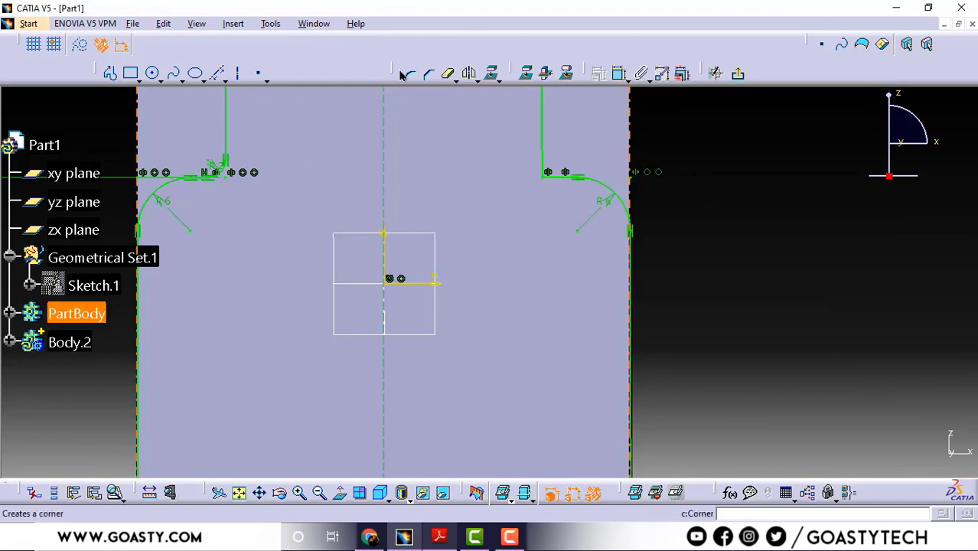
Step: Round the inner right corner between the short horizontal line and the upper vertical line with a 2 mm radius
click(410, 73)
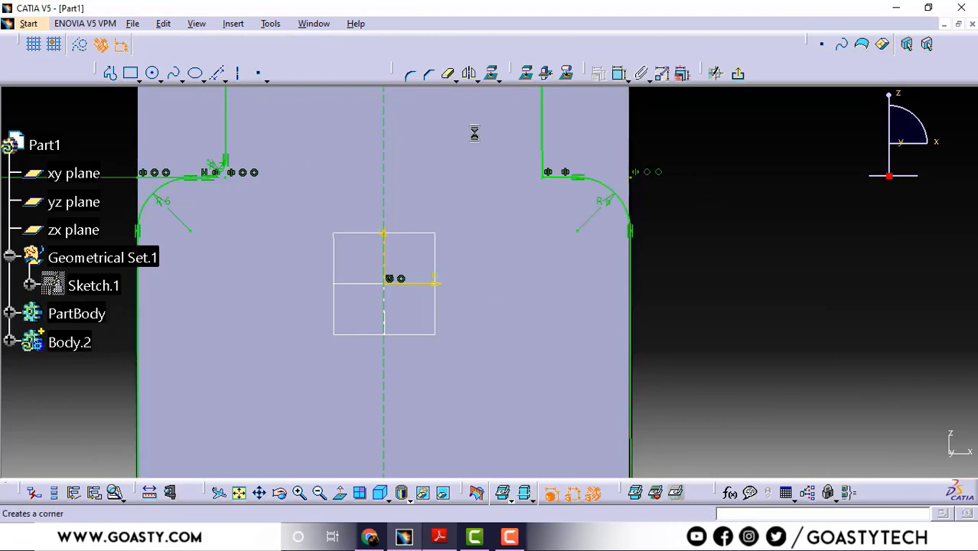
click(551, 183)
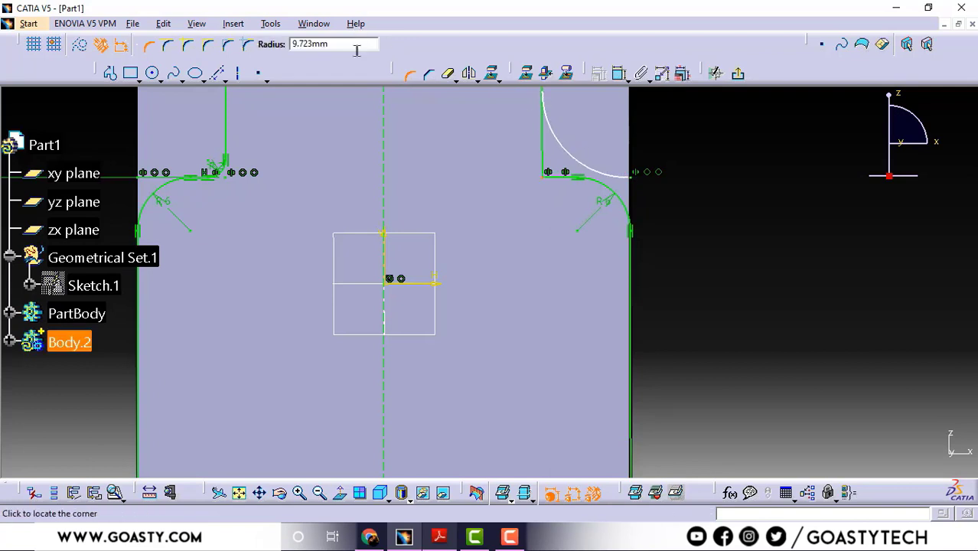
click(568, 165)
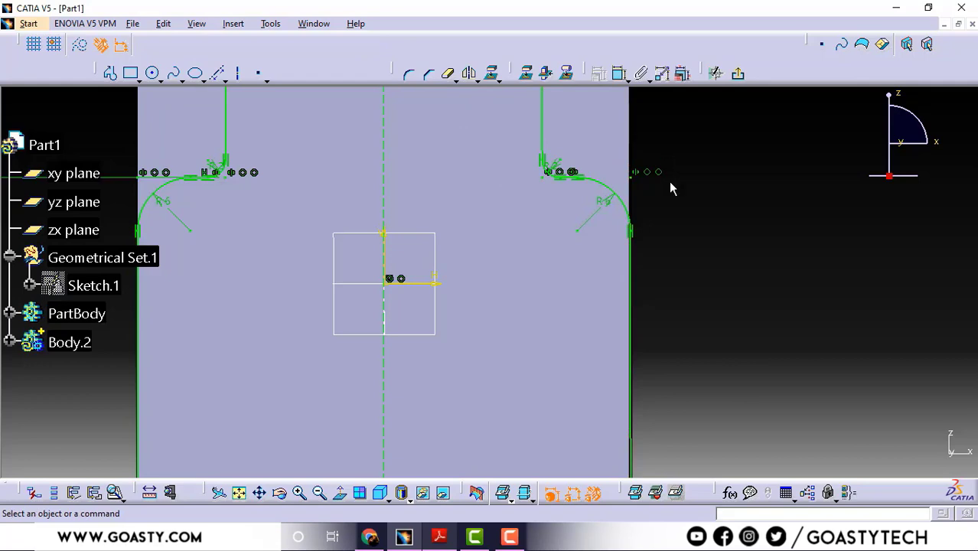
Step: Check the lower corner radius in the drawing's left view and round both bottom corners of the outline with 6 mm
mouse_move(669, 182)
middle_down()
mouse_move(688, 307)
mouse_move(647, 333)
mouse_move(678, 284)
middle_up()
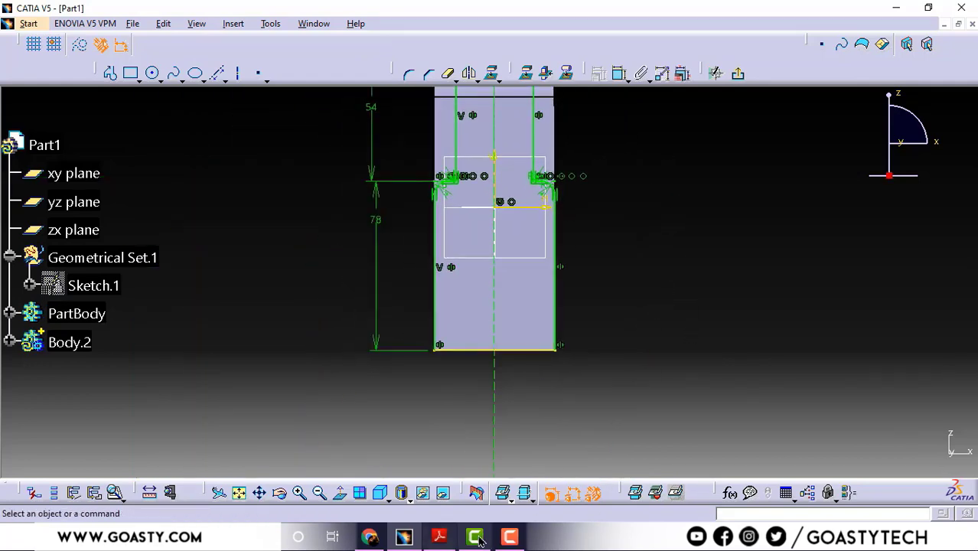
click(440, 538)
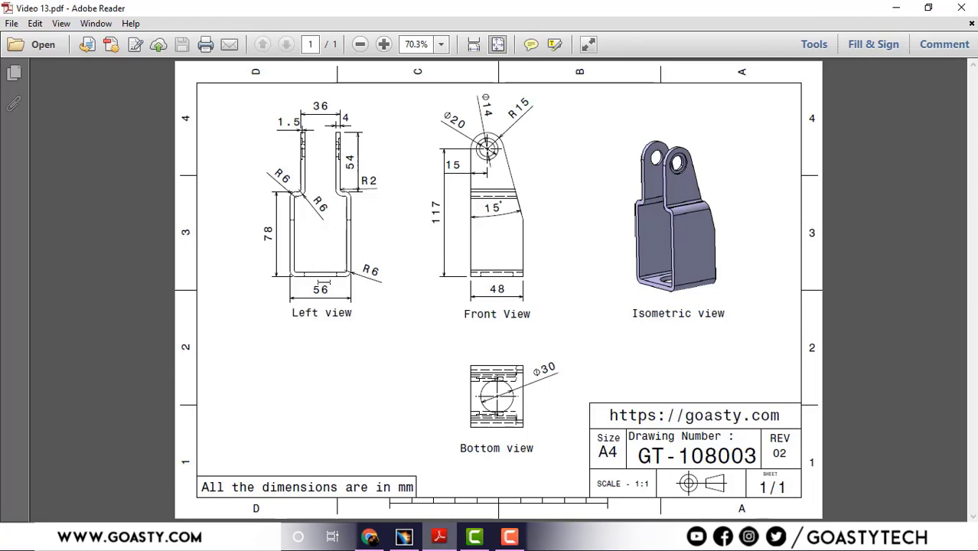
click(892, 7)
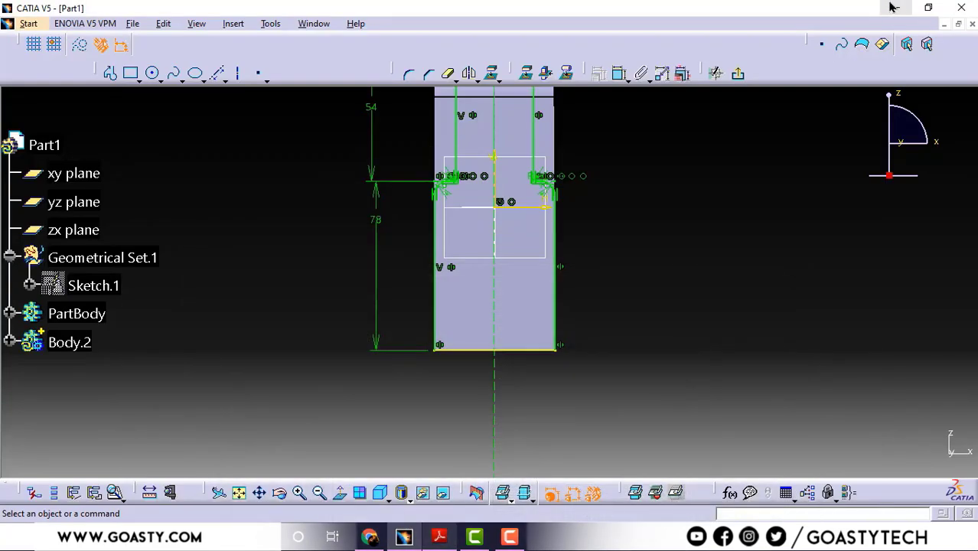
click(418, 84)
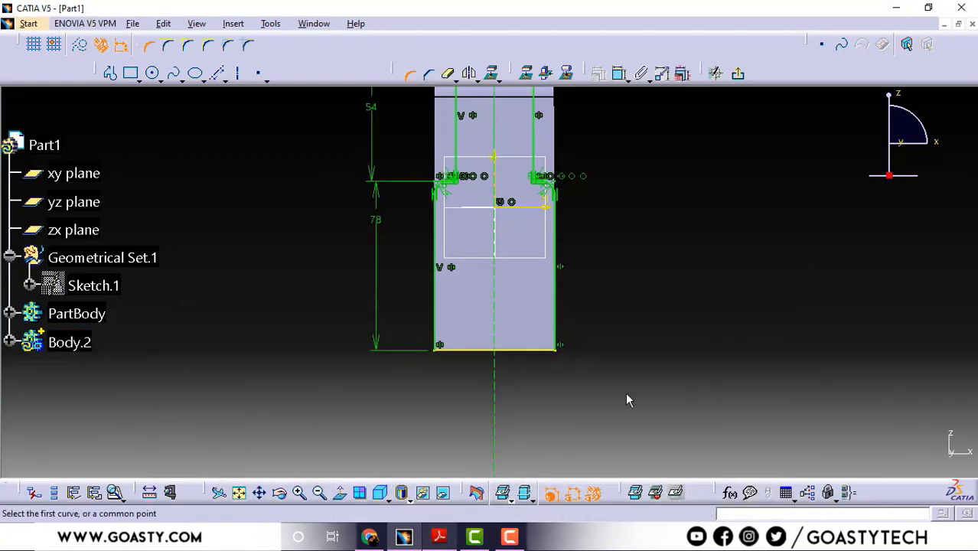
drag(602, 376, 393, 315)
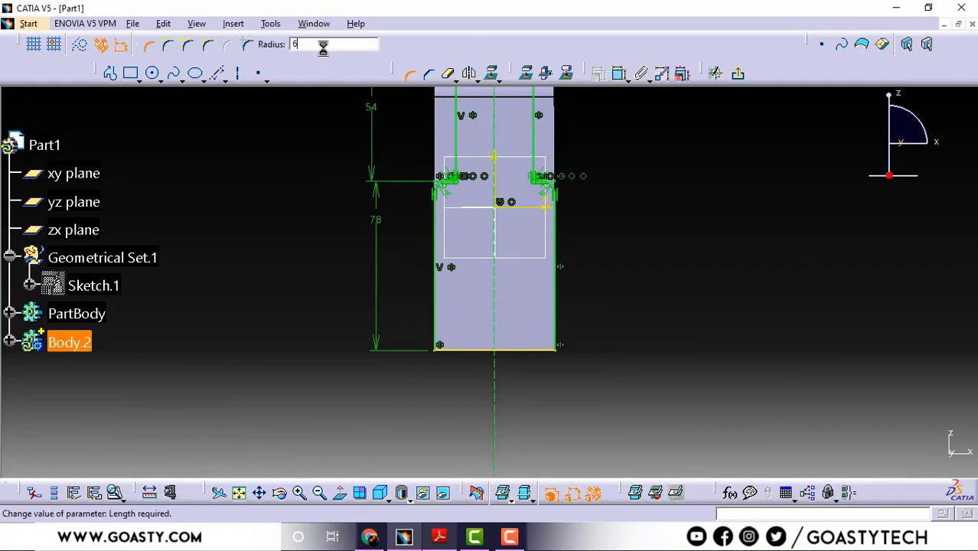
key(Return)
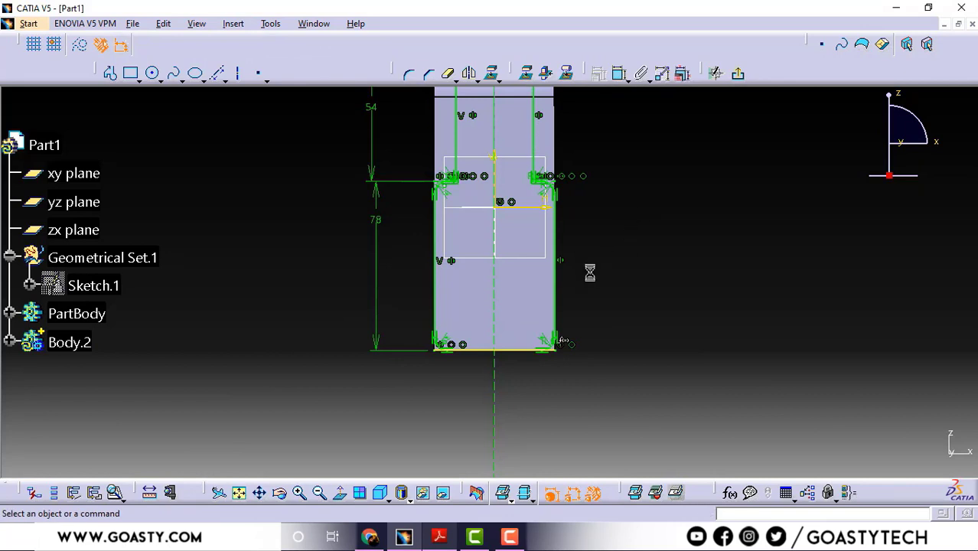
Step: Run Sketch Analysis on the outline and examine its implicit profile around the bottom edge
mouse_move(608, 256)
middle_down()
mouse_move(653, 330)
mouse_move(594, 176)
mouse_move(526, 210)
mouse_move(519, 288)
mouse_move(493, 231)
mouse_move(568, 135)
mouse_move(627, 216)
mouse_move(632, 250)
middle_up()
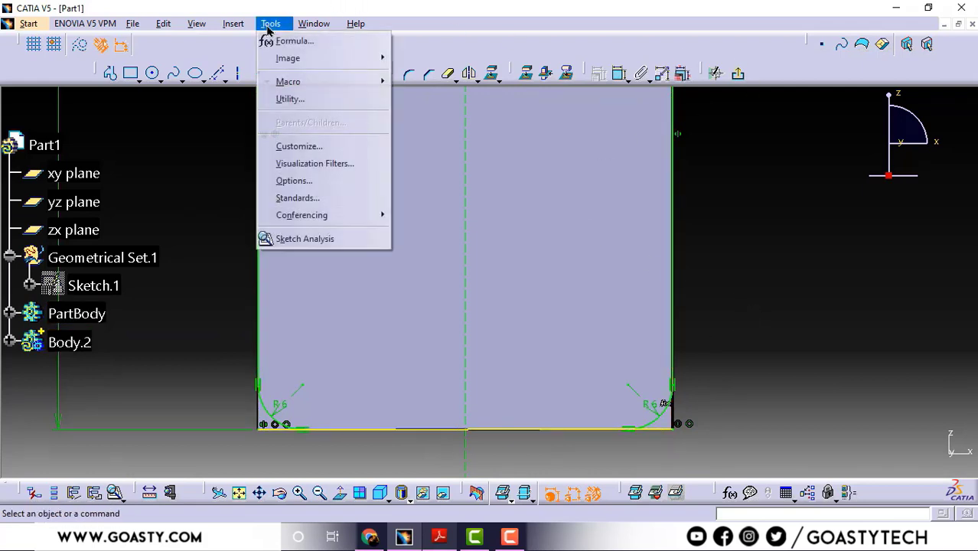
click(307, 240)
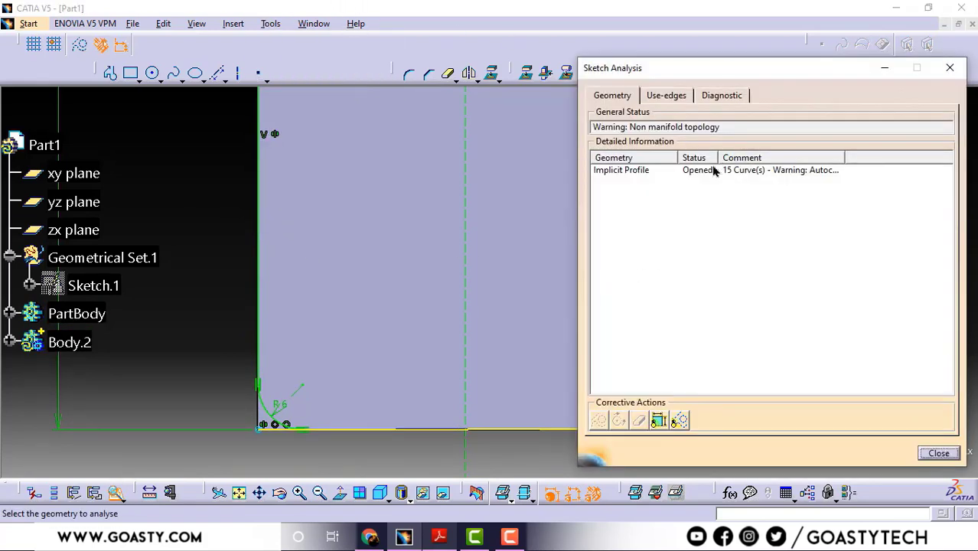
click(700, 170)
middle_drag(352, 317, 208, 195)
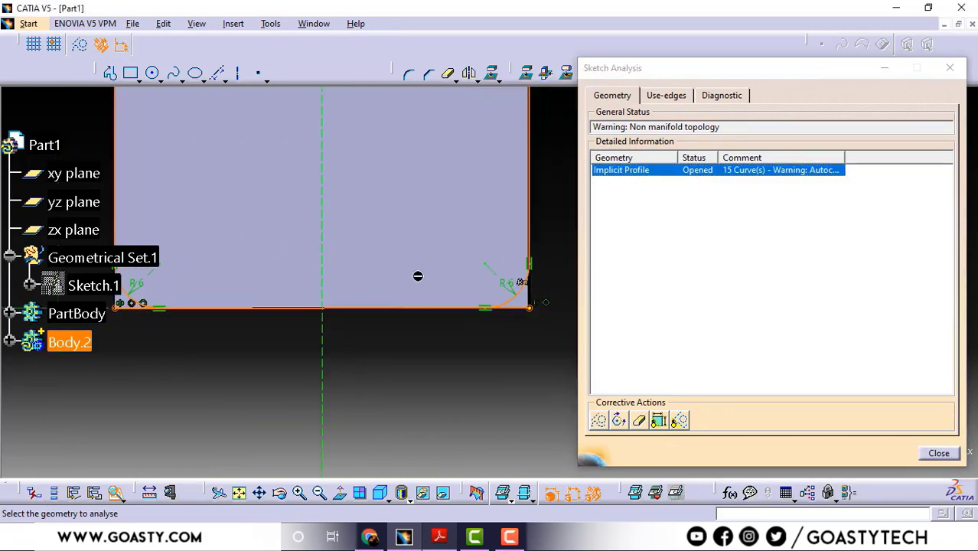
click(950, 68)
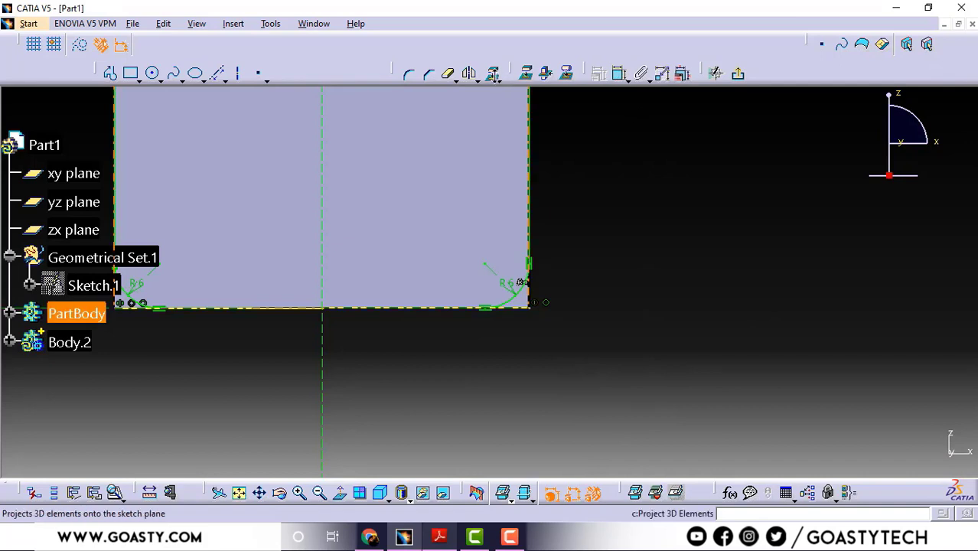
Step: Quick-trim the projected bottom edge where it extends past the rounded lower left corner
click(449, 74)
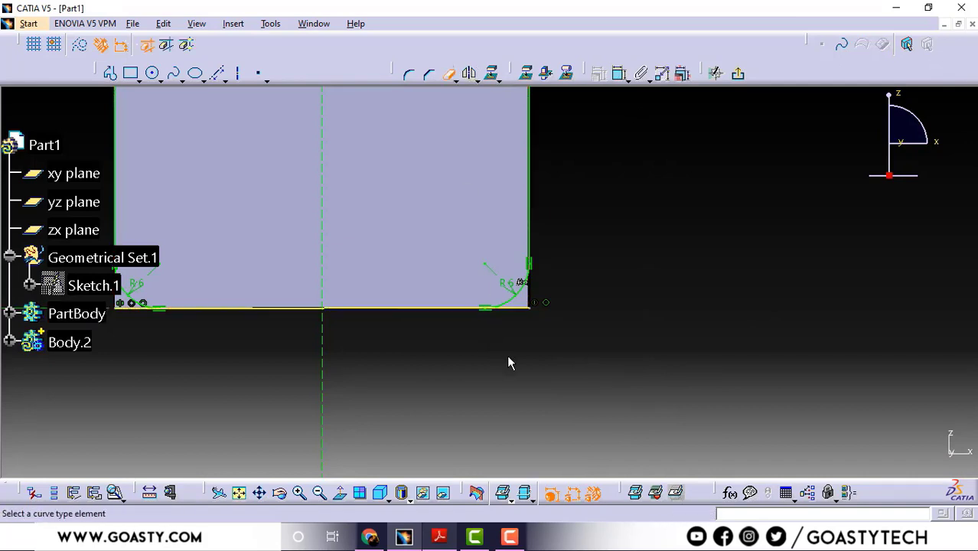
middle_drag(550, 322, 765, 337)
click(343, 326)
middle_drag(387, 355, 395, 405)
middle_drag(642, 172, 636, 218)
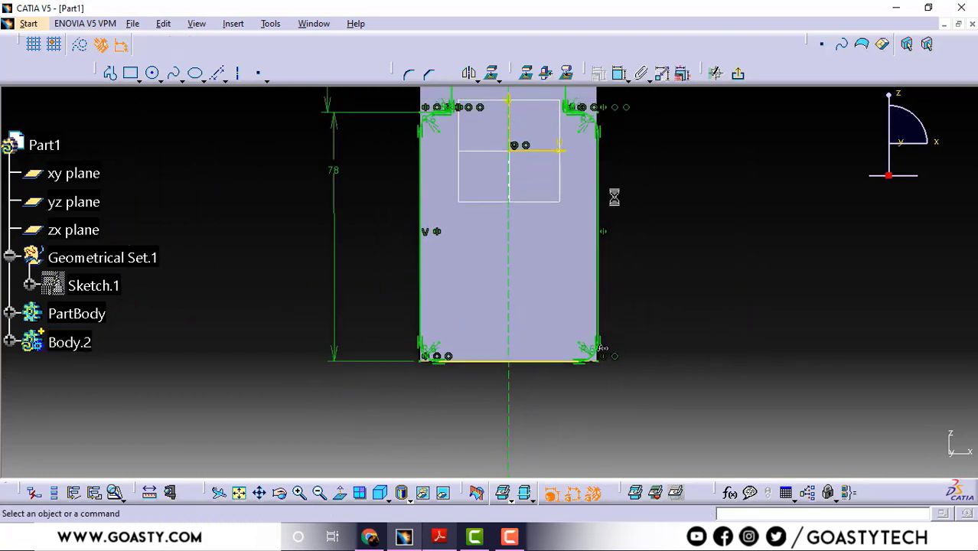
Step: Rerun Sketch Analysis and switch the isolated Projection.1/Arc.1 segment at the bottom edge to construction geometry
click(271, 24)
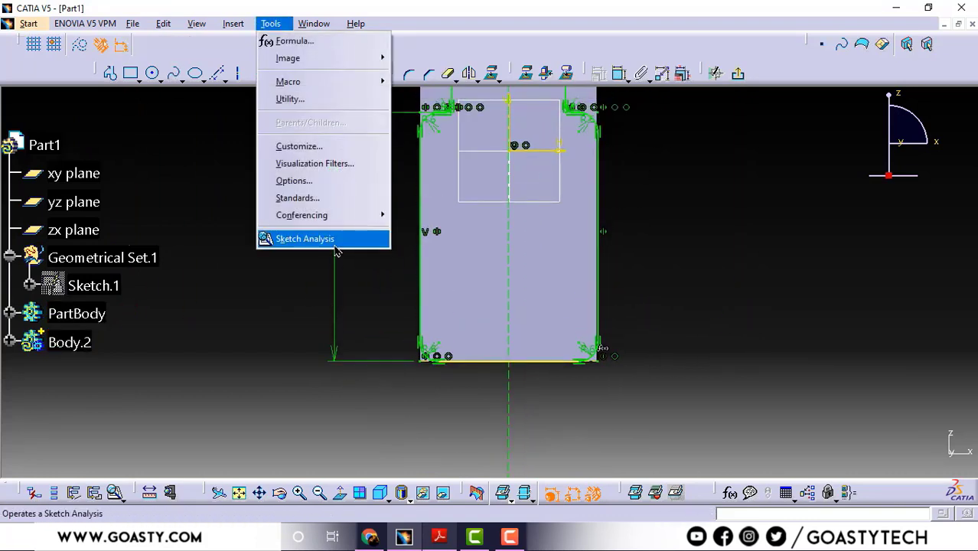
click(306, 238)
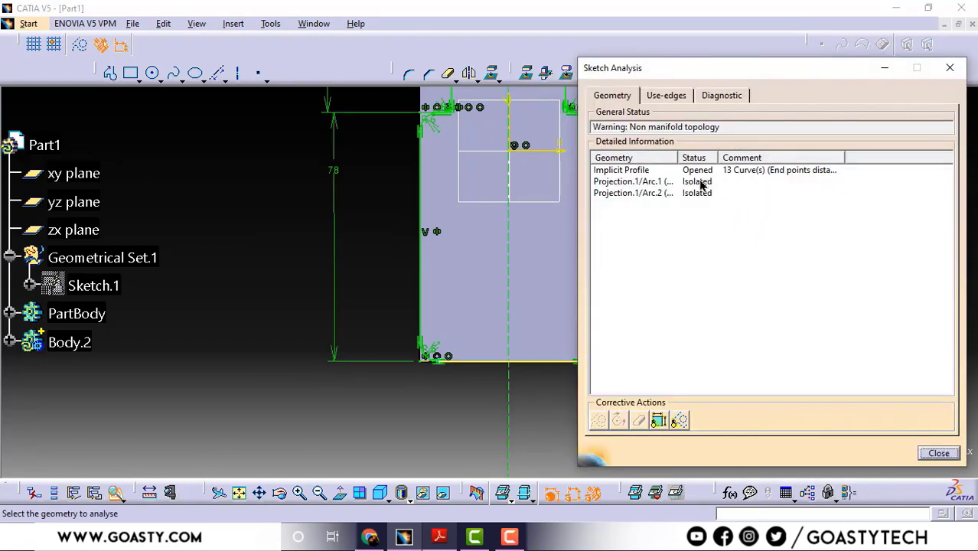
click(701, 183)
mouse_move(439, 291)
middle_down()
mouse_move(284, 286)
mouse_move(335, 296)
mouse_move(400, 212)
middle_up()
mouse_move(317, 305)
middle_down()
mouse_move(568, 203)
mouse_move(491, 208)
middle_up()
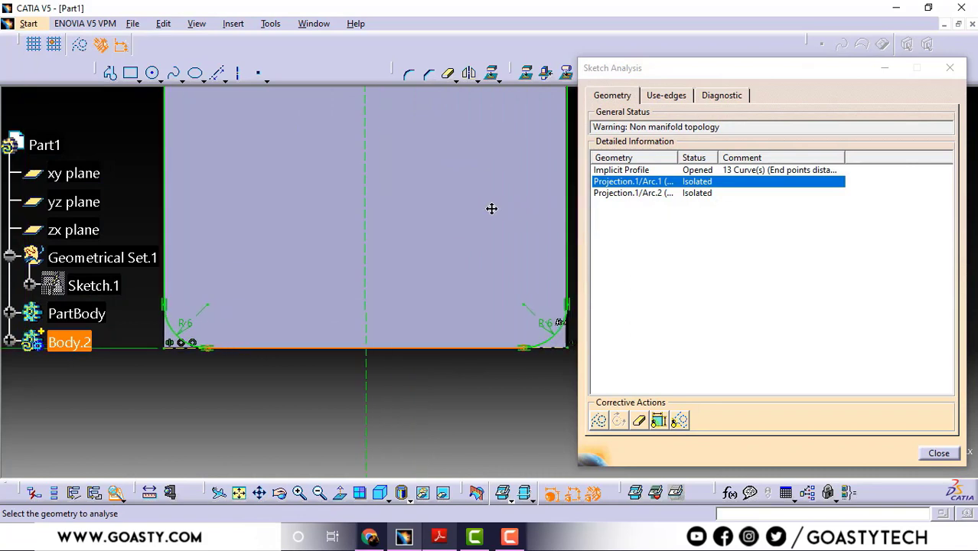
click(597, 423)
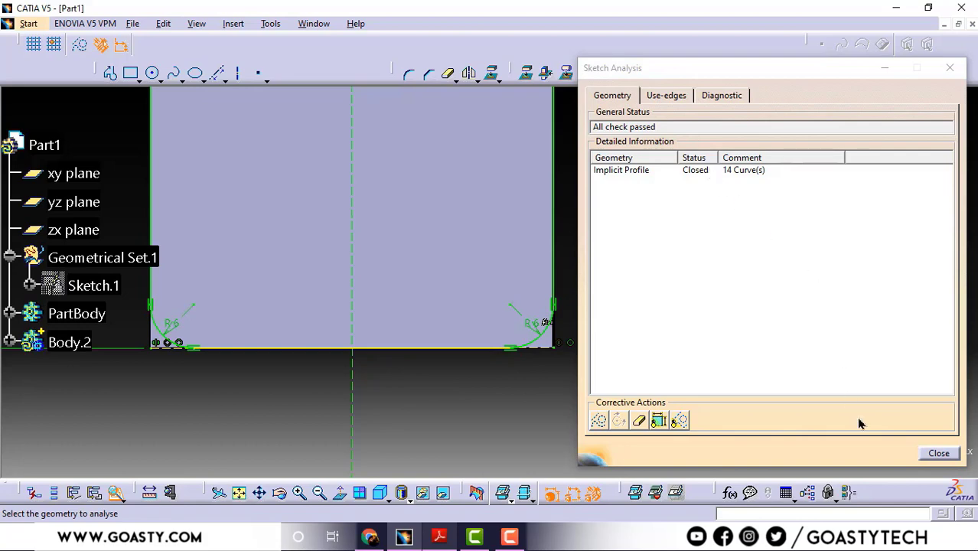
click(938, 453)
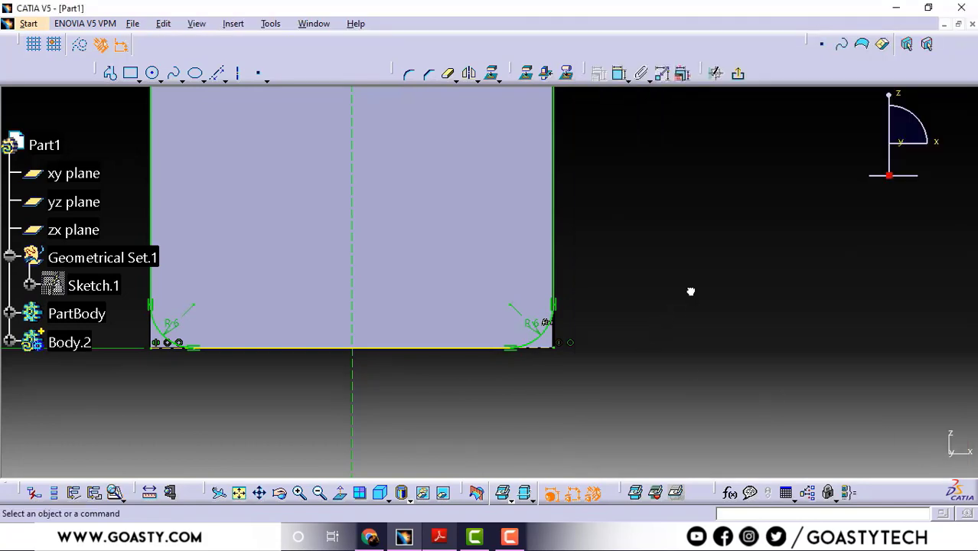
Step: Exit the sketch, check the width in the drawing's front view, and pad the outline 24 mm with mirrored extent
mouse_move(691, 288)
middle_down()
mouse_move(616, 262)
mouse_move(630, 349)
mouse_move(646, 300)
mouse_move(646, 321)
middle_up()
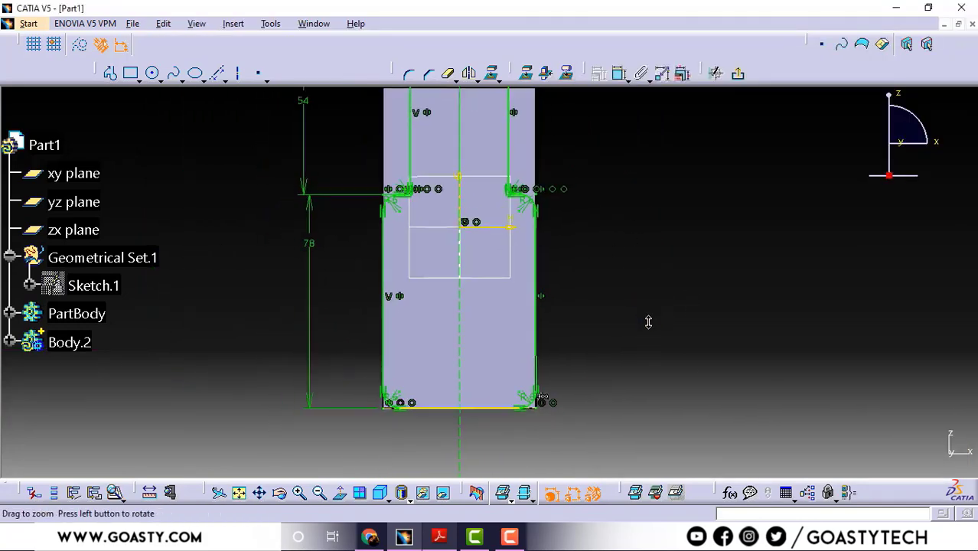
click(738, 76)
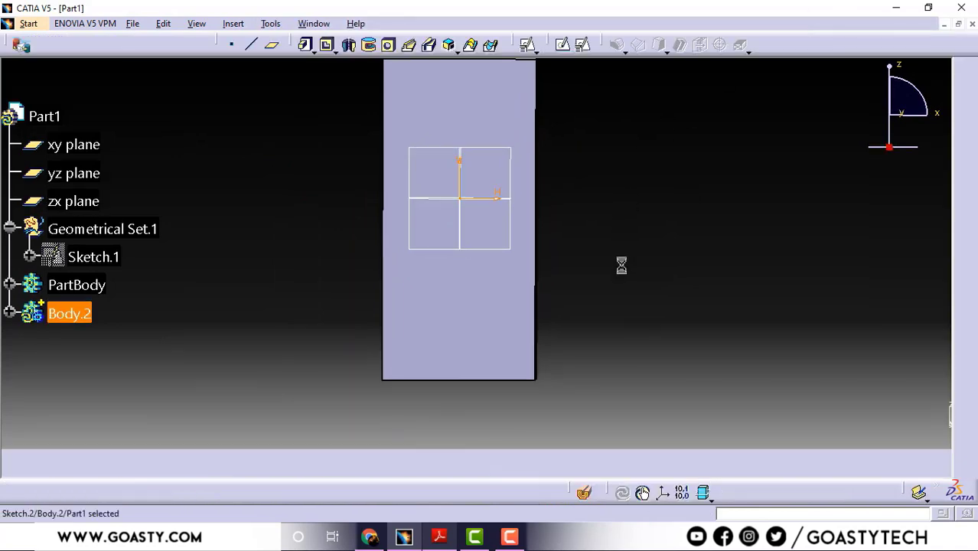
mouse_move(622, 264)
middle_down()
mouse_move(454, 273)
mouse_move(520, 300)
middle_up()
click(306, 44)
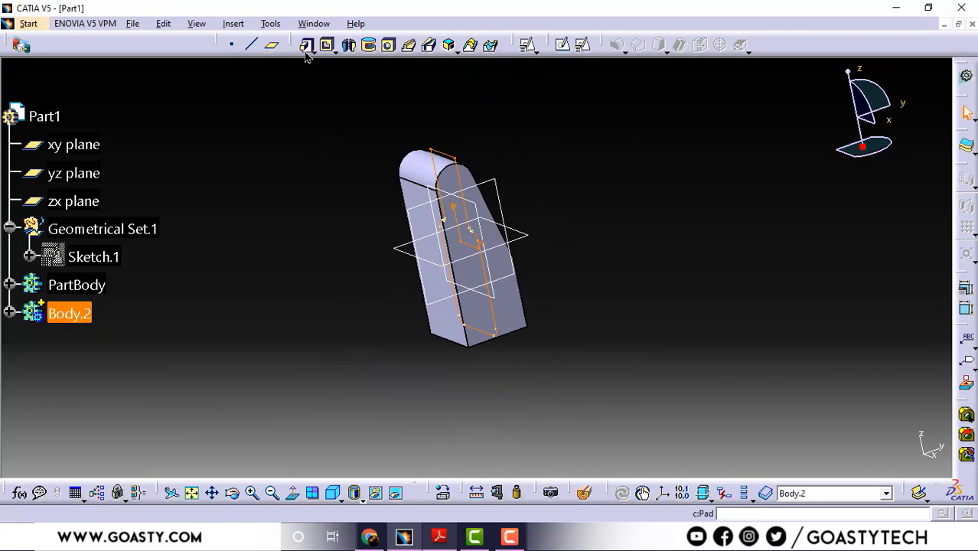
click(441, 538)
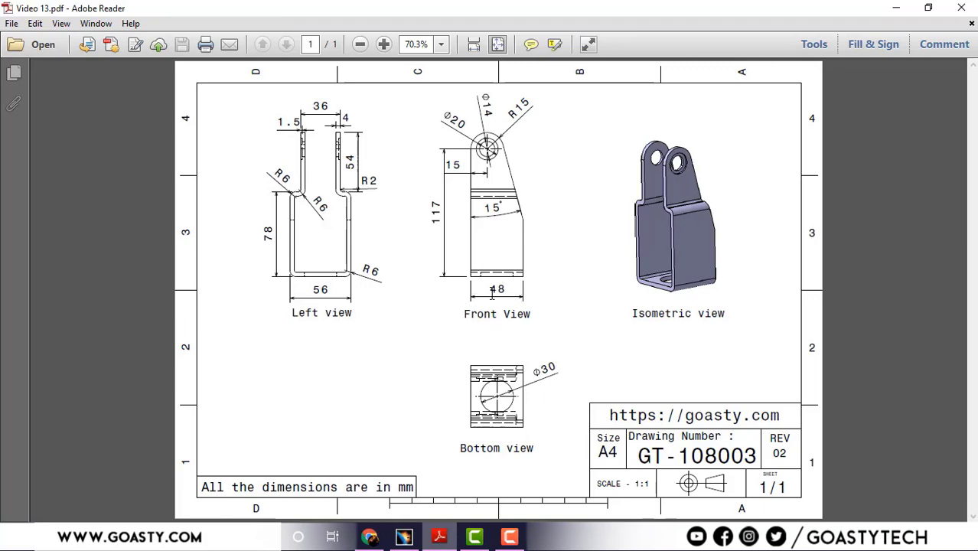
click(896, 8)
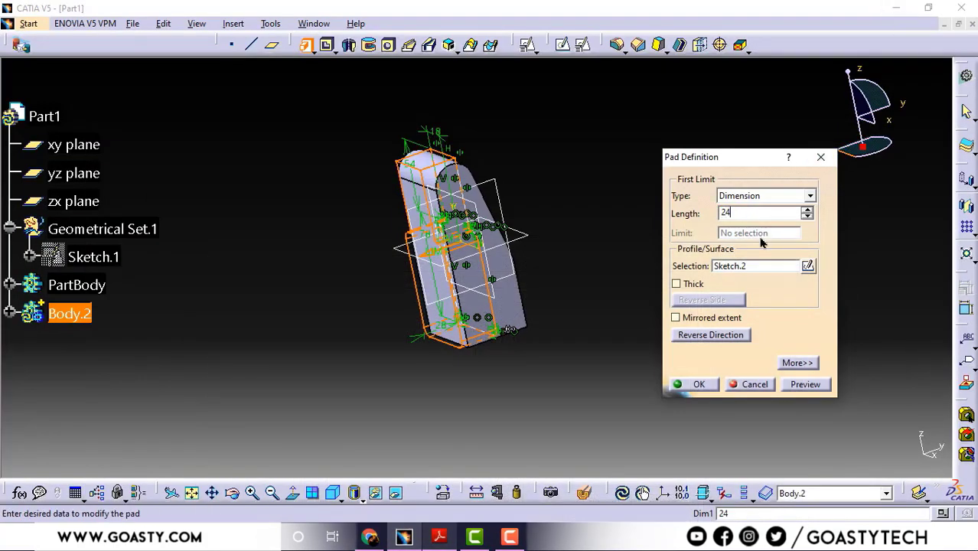
click(676, 318)
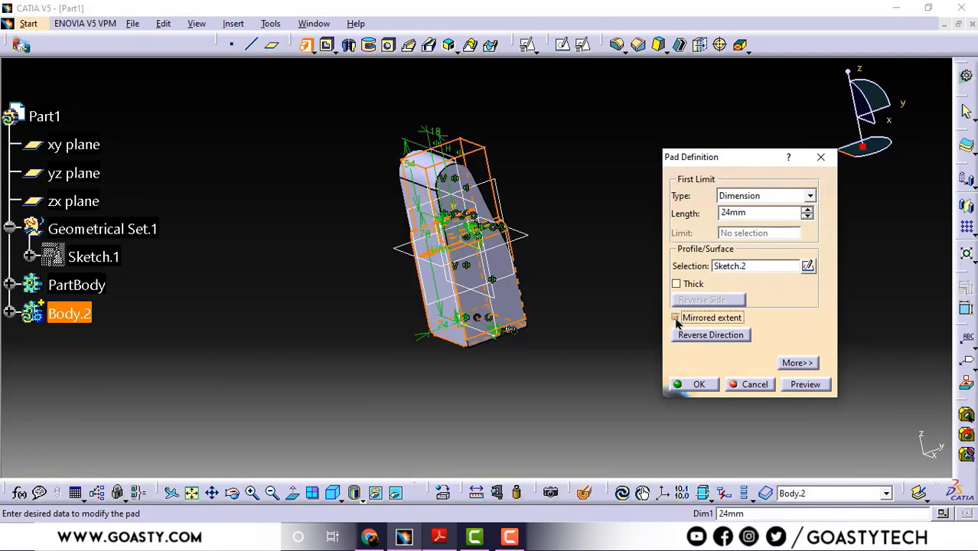
click(699, 385)
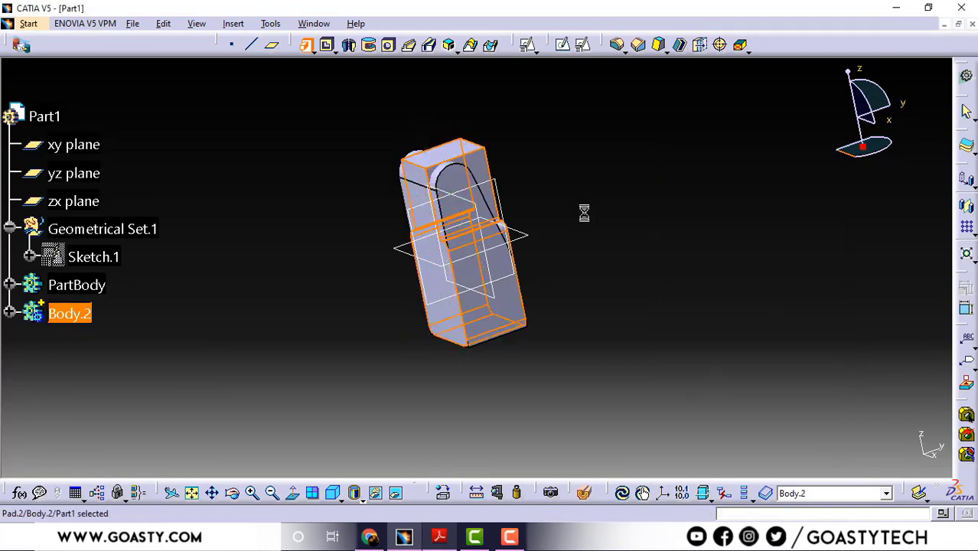
Step: Intersect Body.2 with PartBody using the Boolean Intersect operation
middle_drag(439, 258, 520, 238)
click(659, 180)
middle_drag(402, 281, 476, 332)
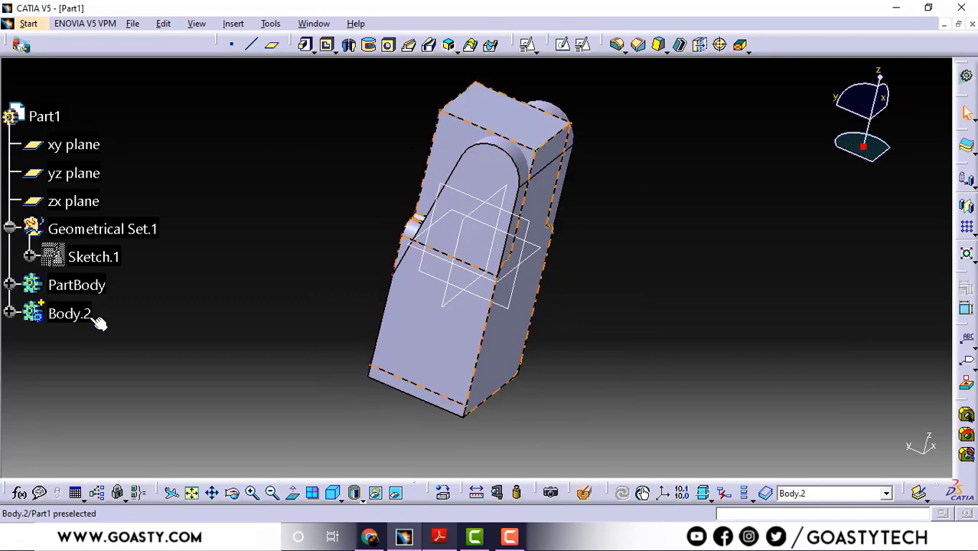
click(71, 314)
right_click(91, 321)
mouse_move(156, 313)
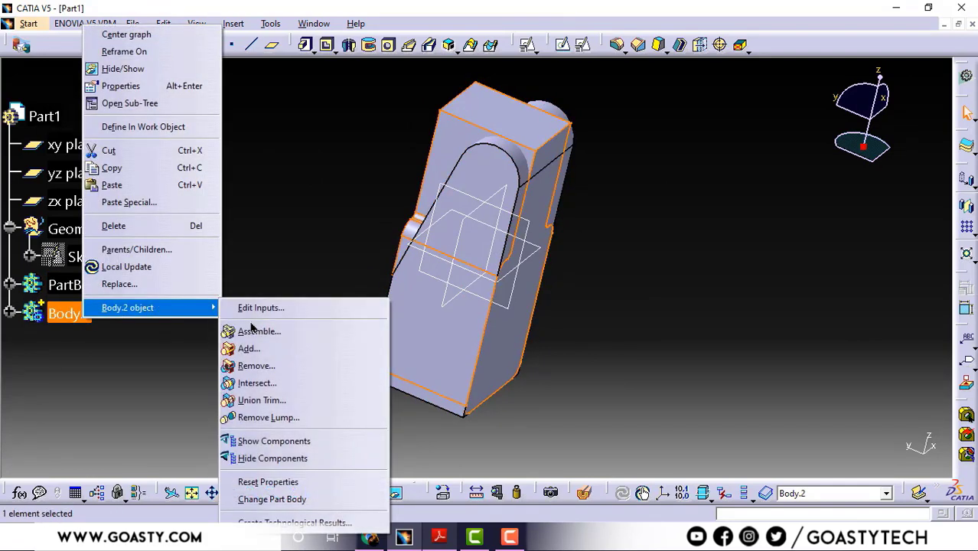
click(258, 382)
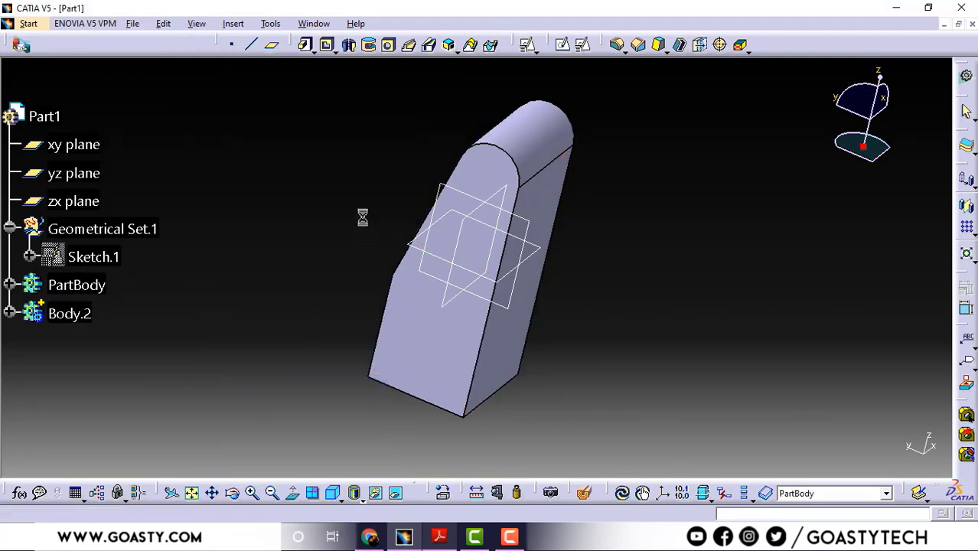
Step: Examine the intersected solid from several sides and consult the drawing Video 13.pdf for the remaining features
middle_drag(354, 313, 391, 267)
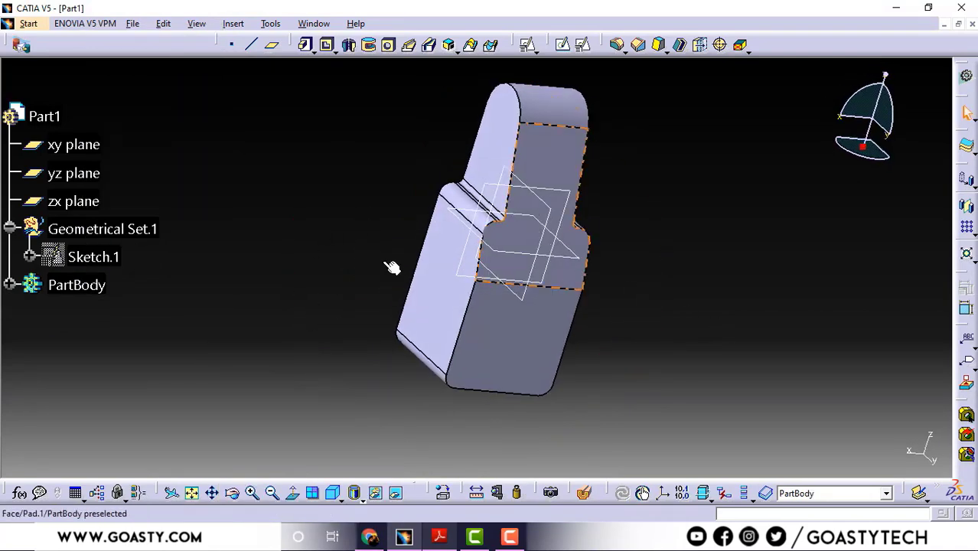
middle_drag(299, 310, 515, 258)
click(443, 539)
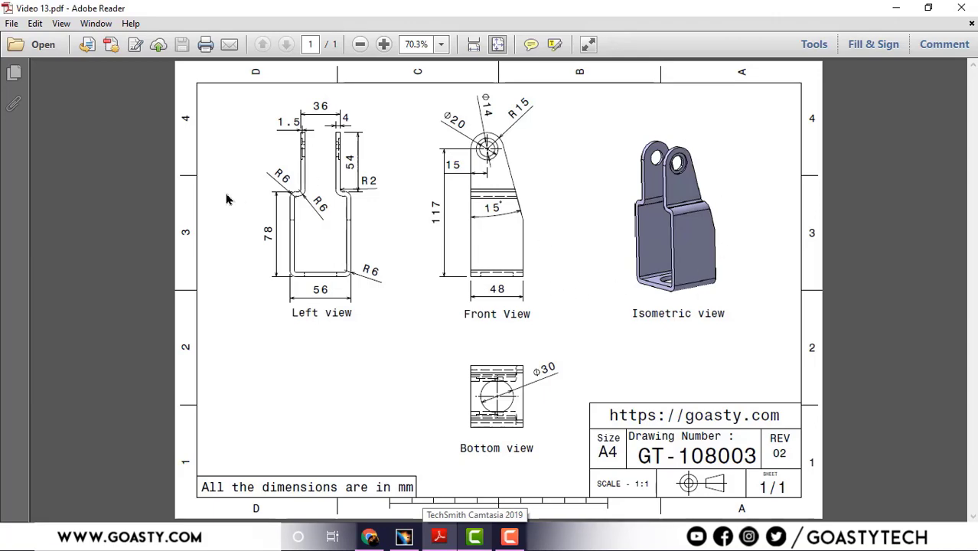
Step: Shell the intersected solid with 4 mm inside thickness, removing the lower flat side face and the sloped face above it
click(897, 7)
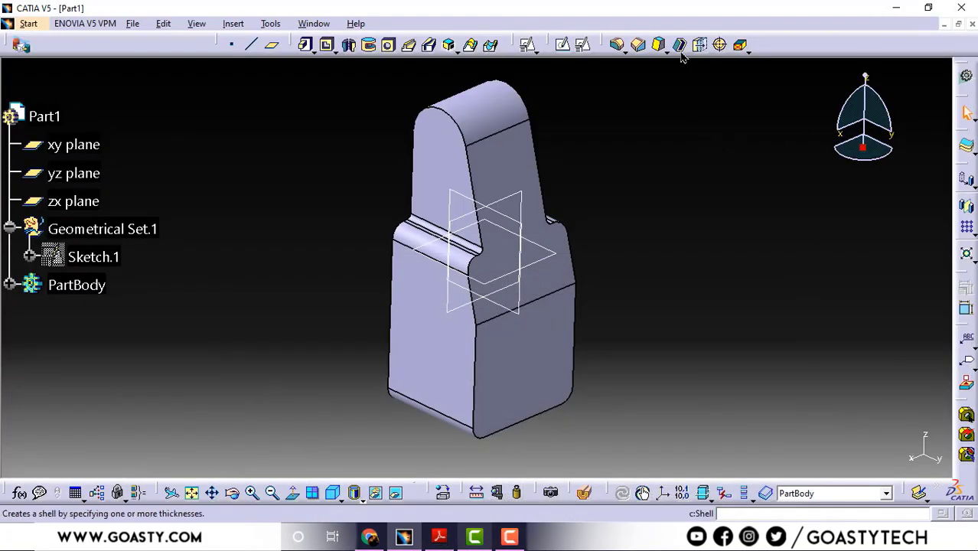
click(681, 44)
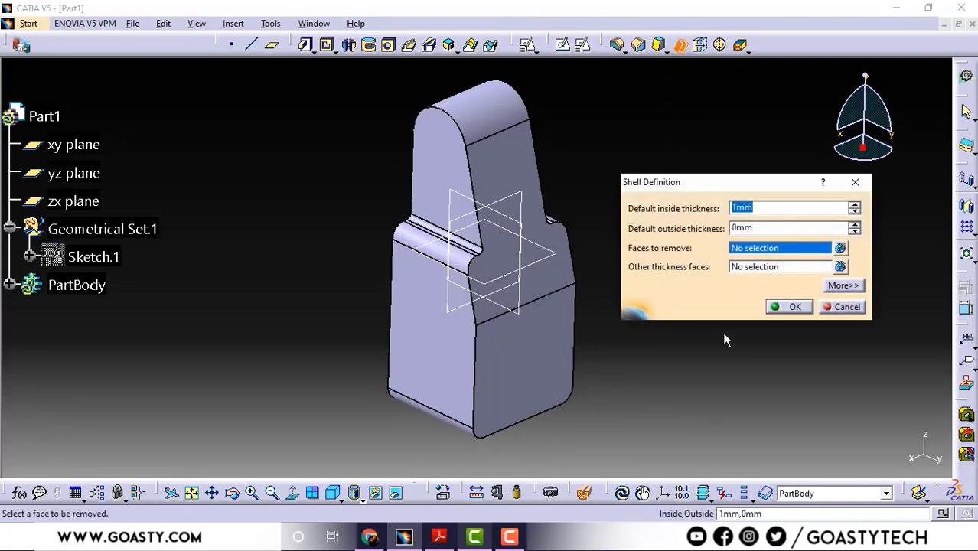
click(525, 385)
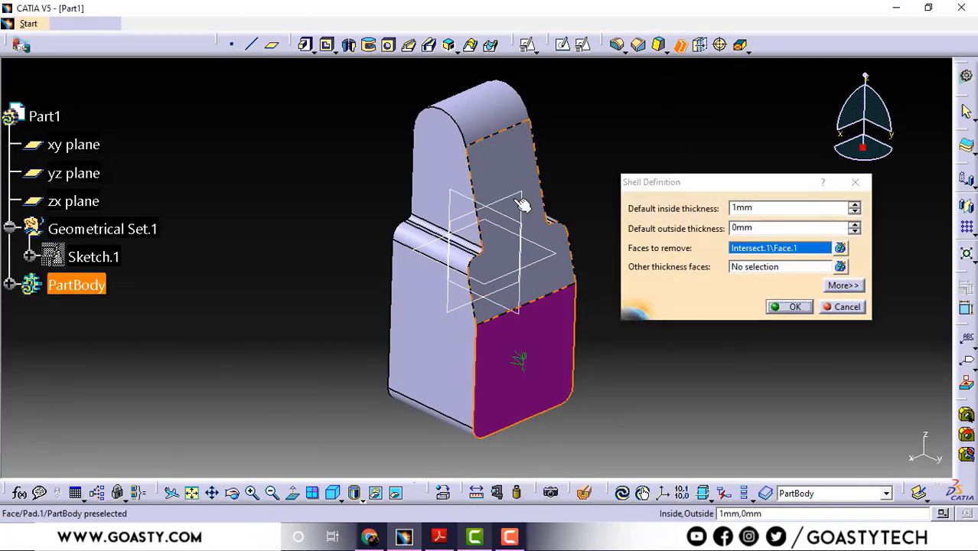
click(512, 199)
middle_drag(442, 236, 502, 260)
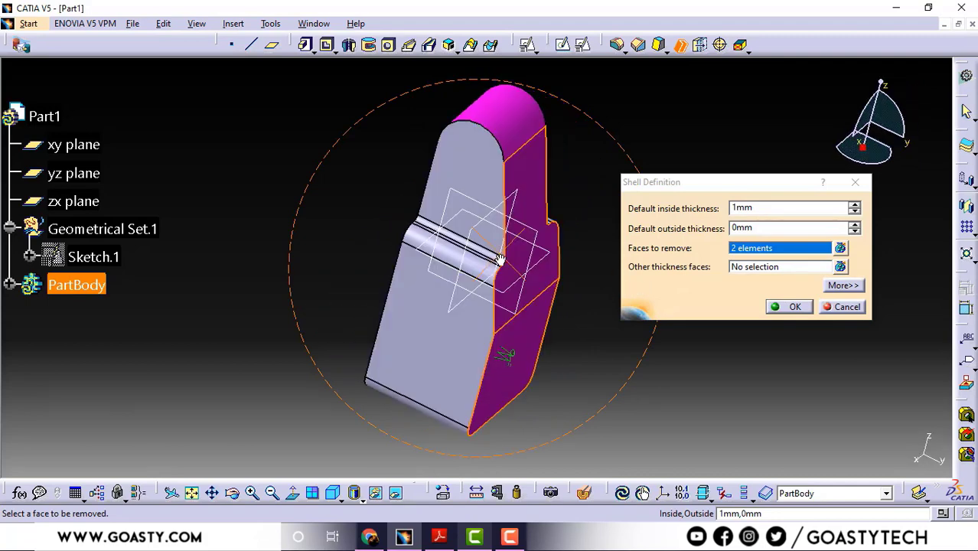
double_click(763, 208)
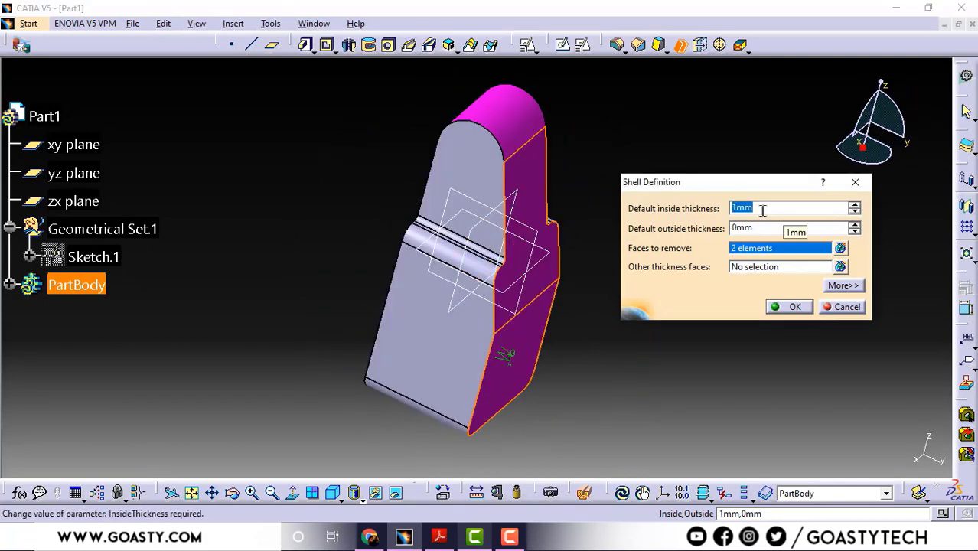
text(4)
click(789, 307)
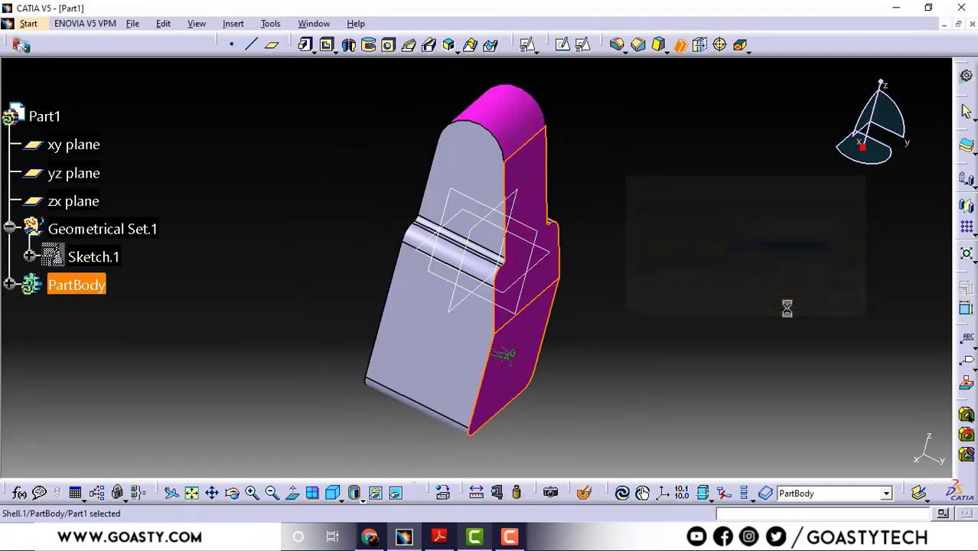
middle_drag(666, 263, 342, 216)
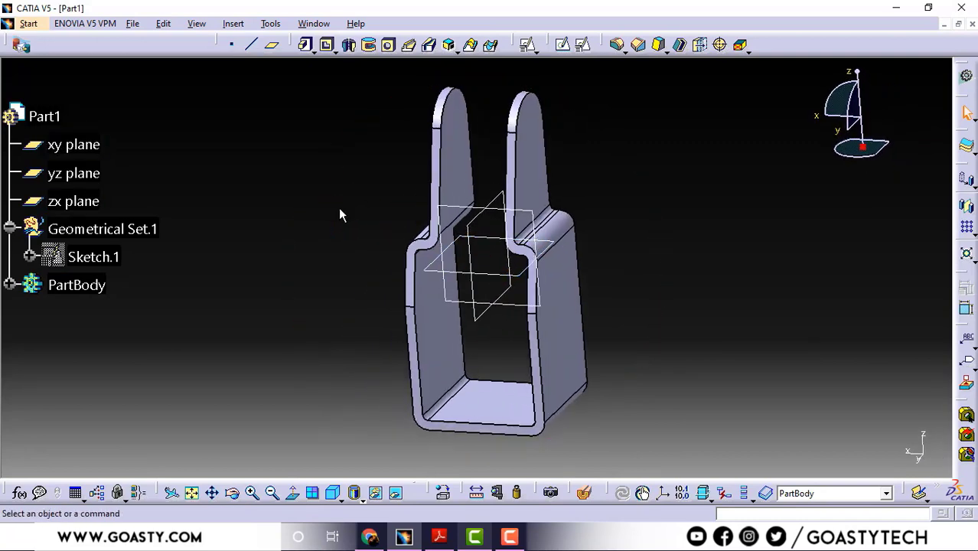
Step: Start a hole on the outer face of one upper lug and make its centre concentric with the lug's rounded end
click(439, 537)
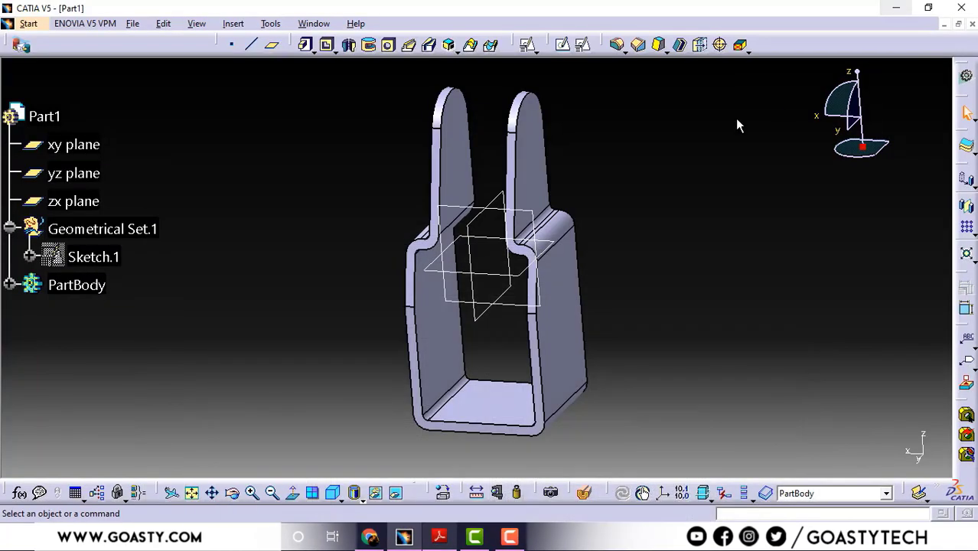
mouse_move(739, 121)
middle_down()
mouse_move(580, 212)
mouse_move(585, 187)
mouse_move(606, 183)
middle_up()
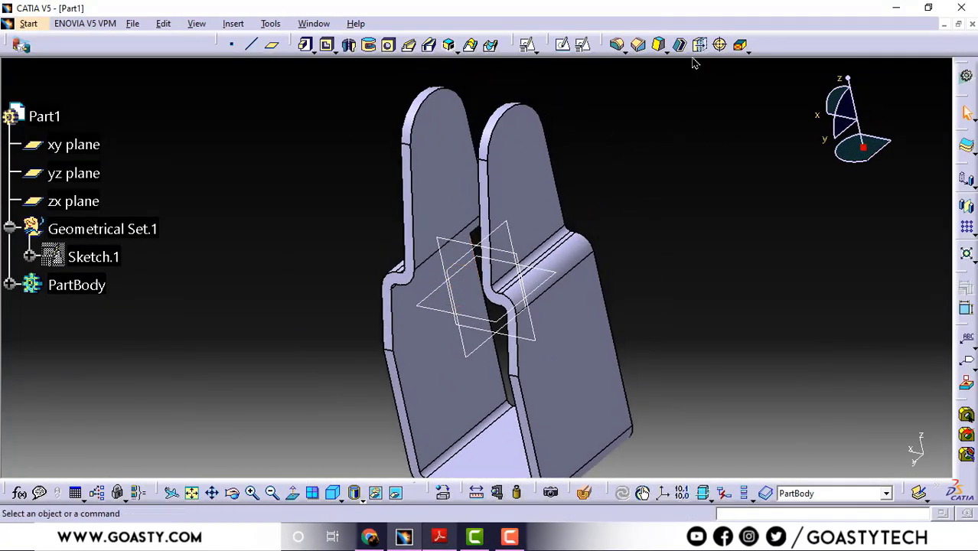
click(388, 45)
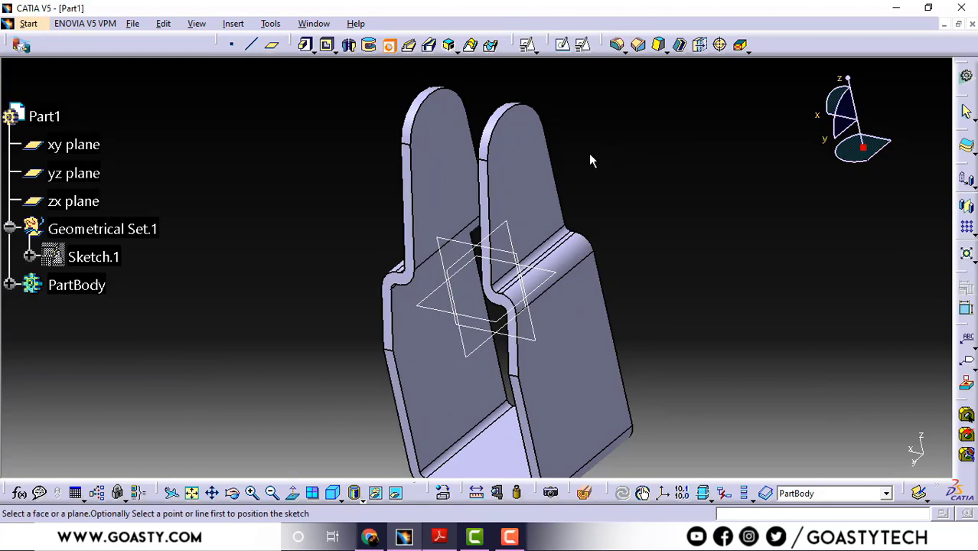
click(519, 165)
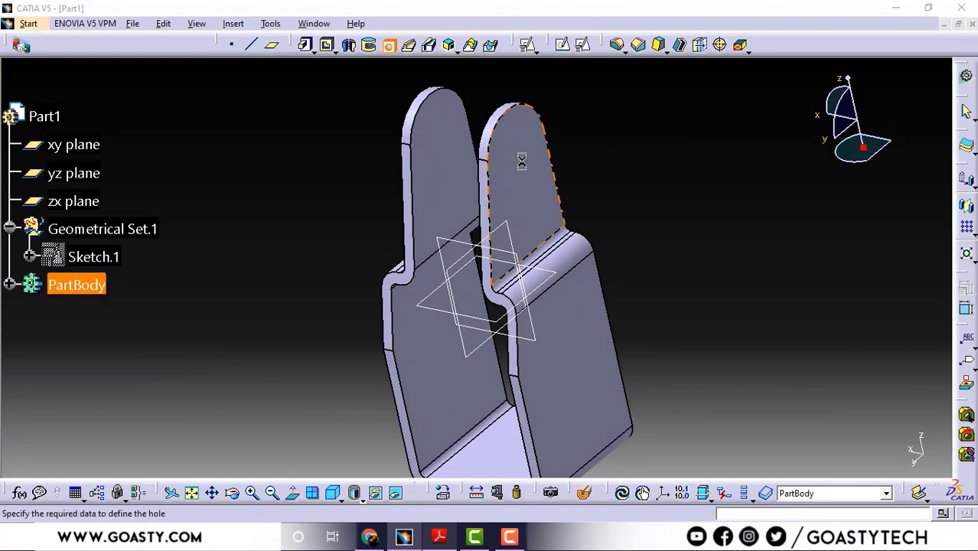
middle_drag(556, 188, 539, 165)
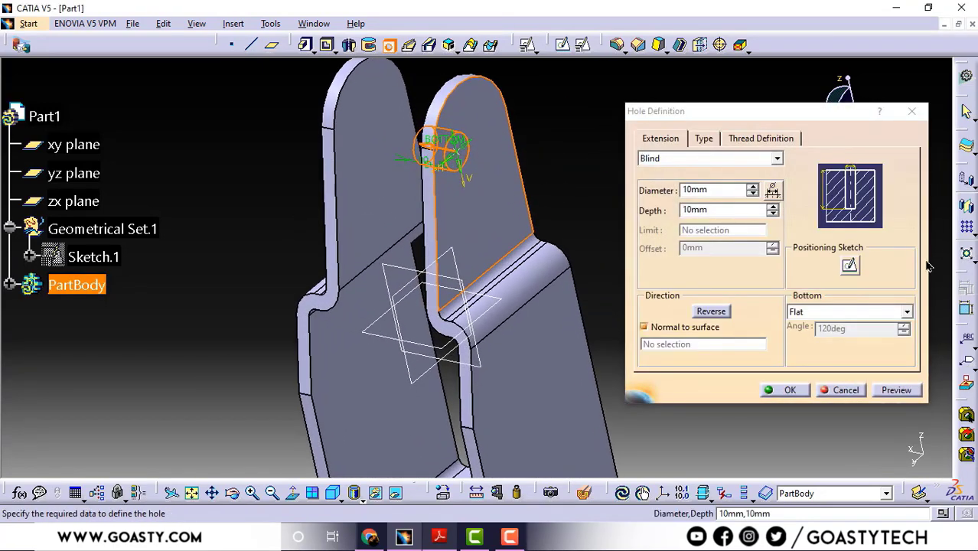
click(851, 265)
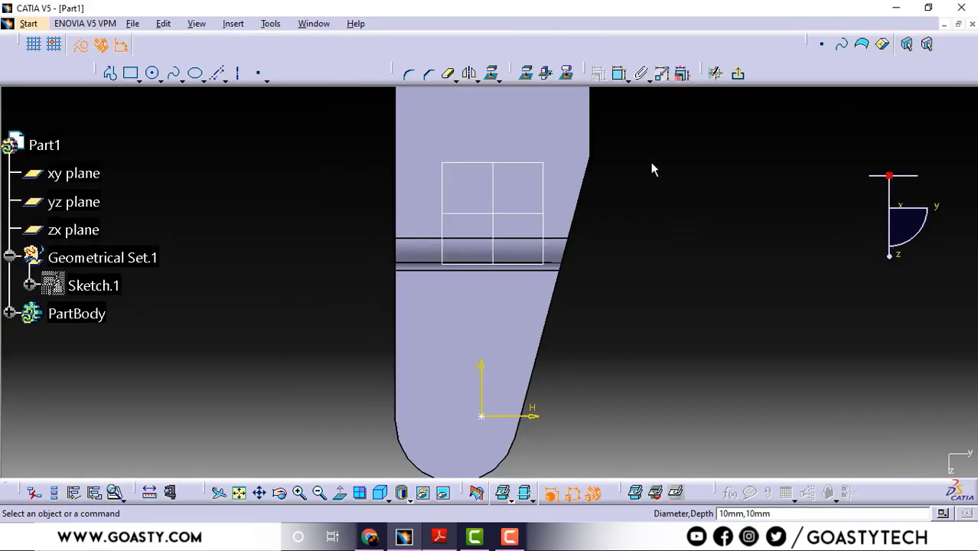
middle_drag(614, 292, 629, 180)
click(496, 373)
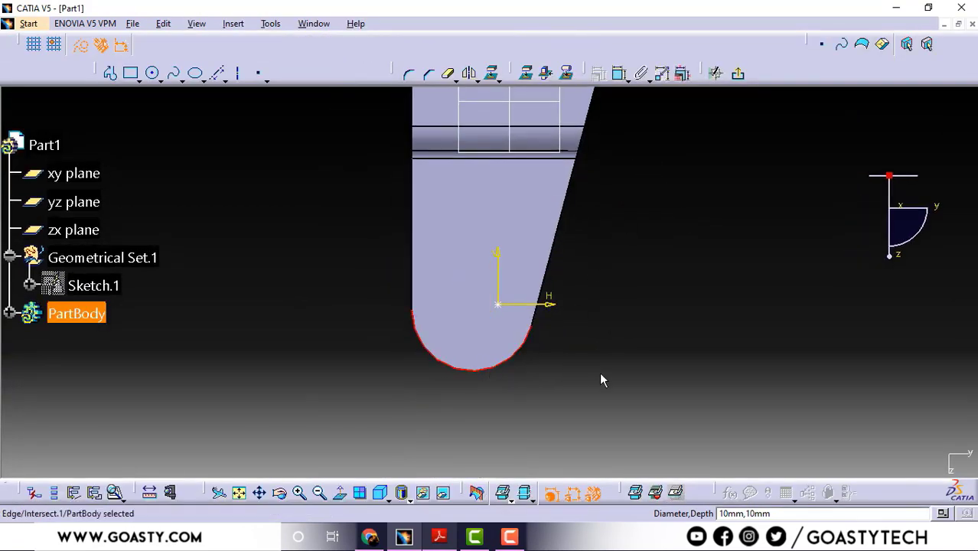
ctrl+click(501, 307)
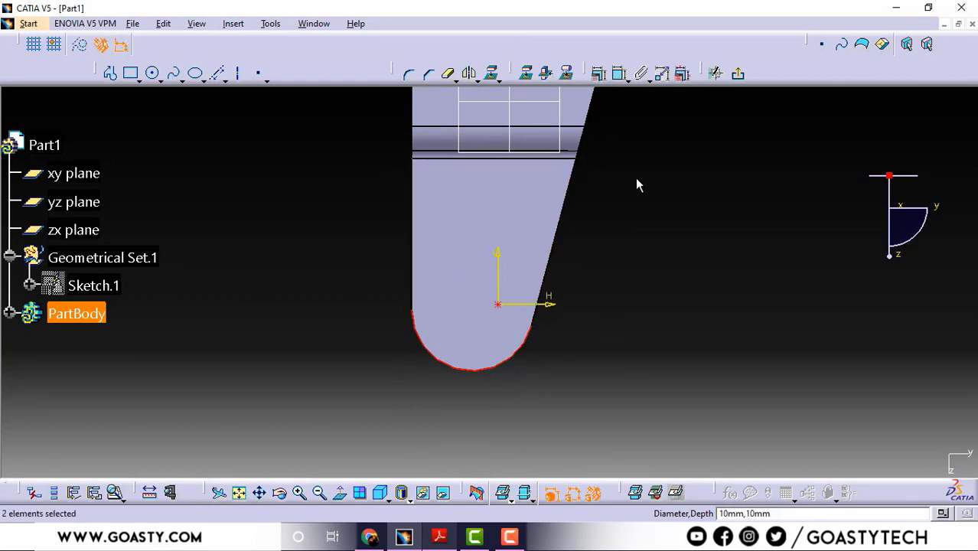
click(600, 76)
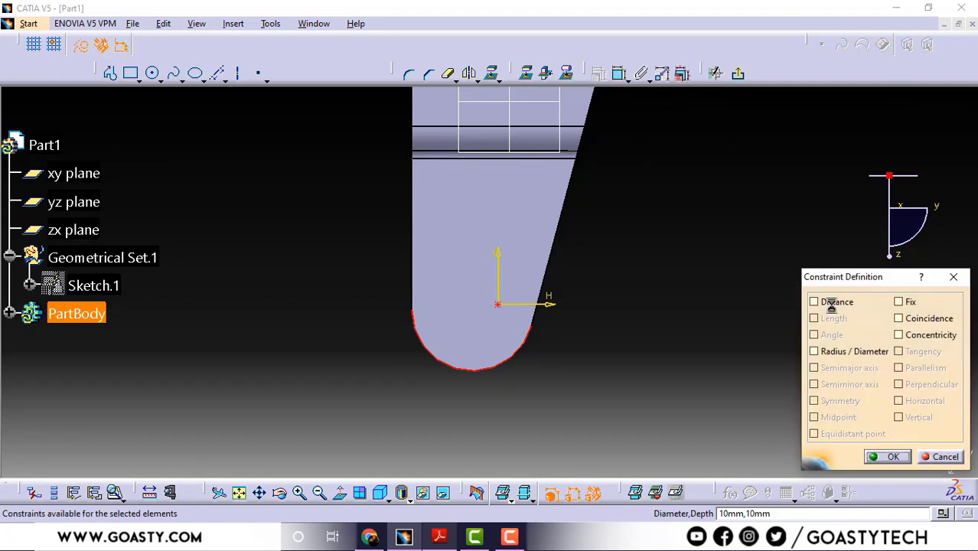
click(928, 337)
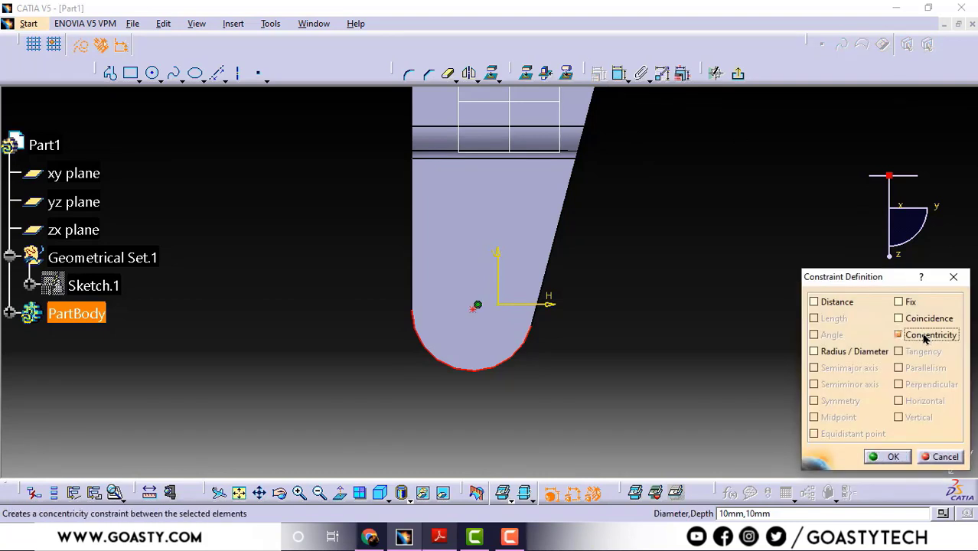
click(890, 458)
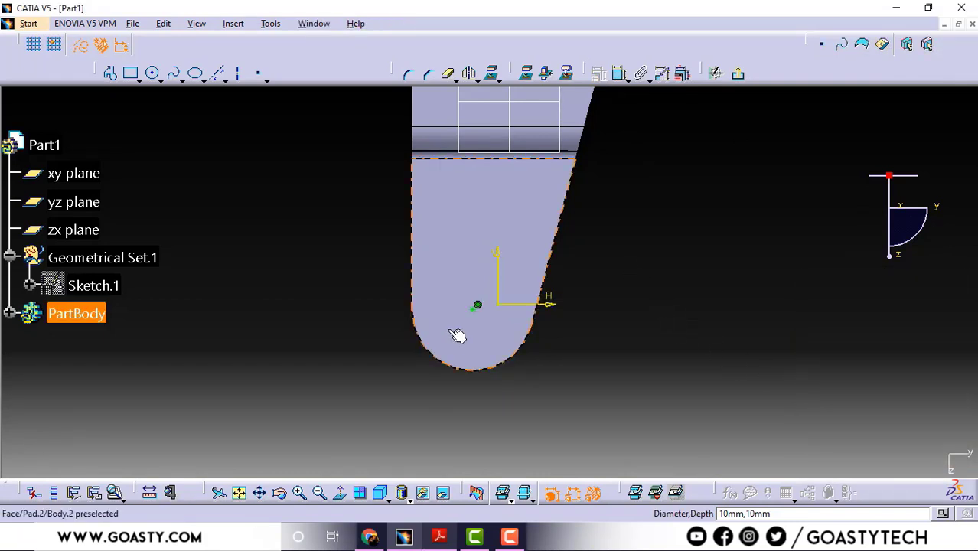
click(740, 74)
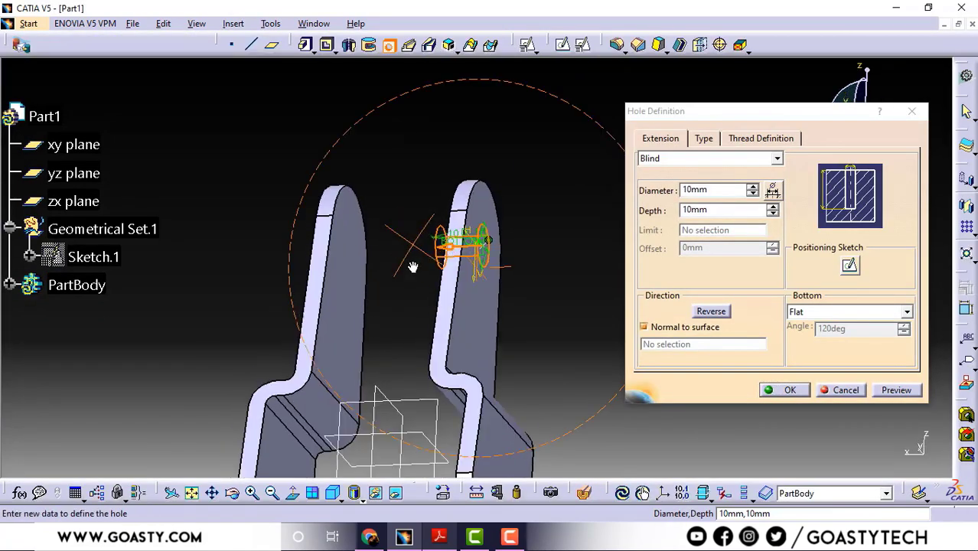
Step: Make the lug hole counterbored, with a counterbore diameter of 20 mm and a depth of 1.5 mm as in the drawing
click(701, 140)
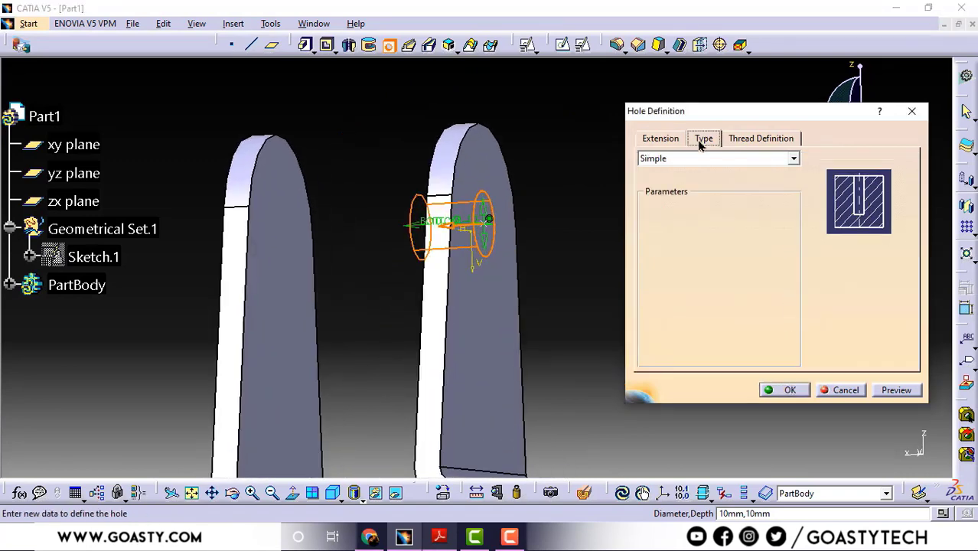
click(692, 159)
click(692, 195)
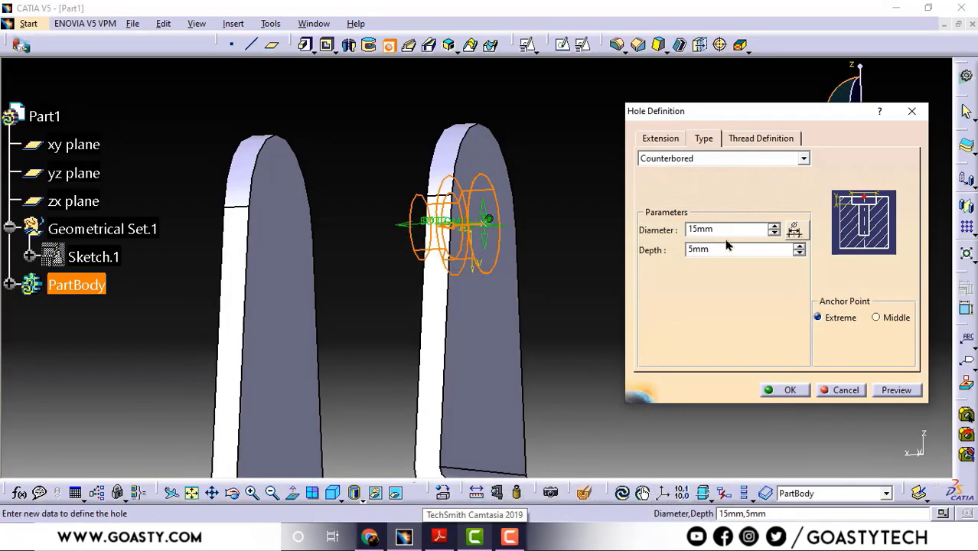
click(722, 229)
double_click(722, 229)
text(2)
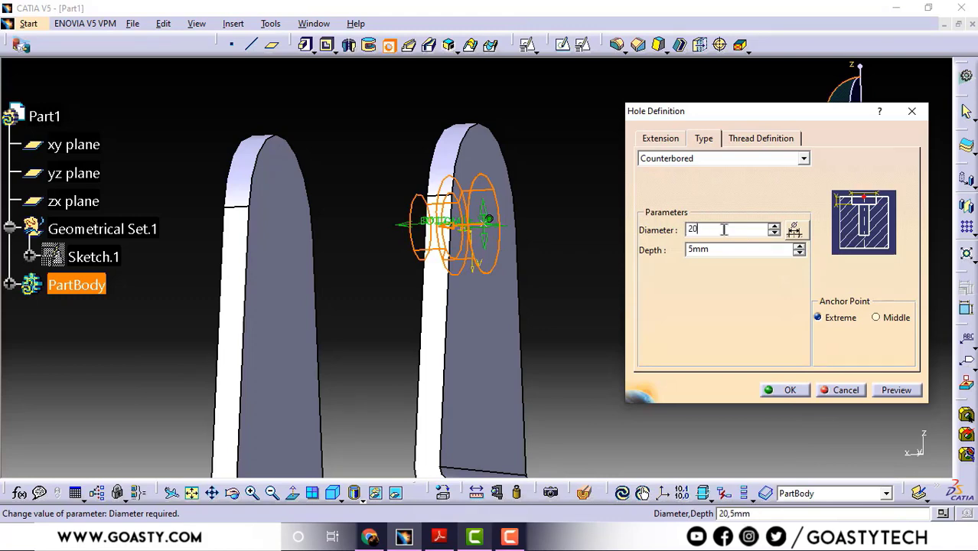
text(0)
click(724, 250)
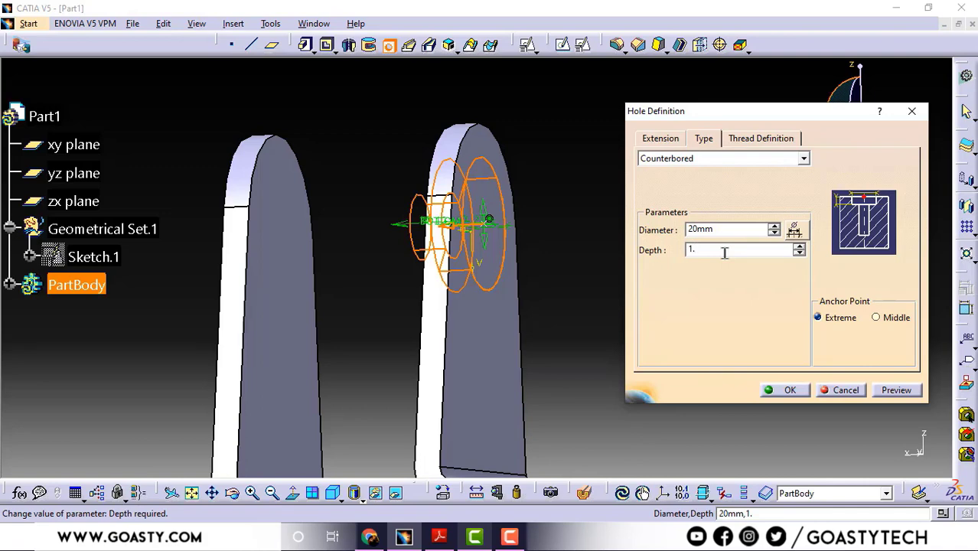
Step: Set the blind lug hole's diameter to 14 mm and create the hole
click(653, 136)
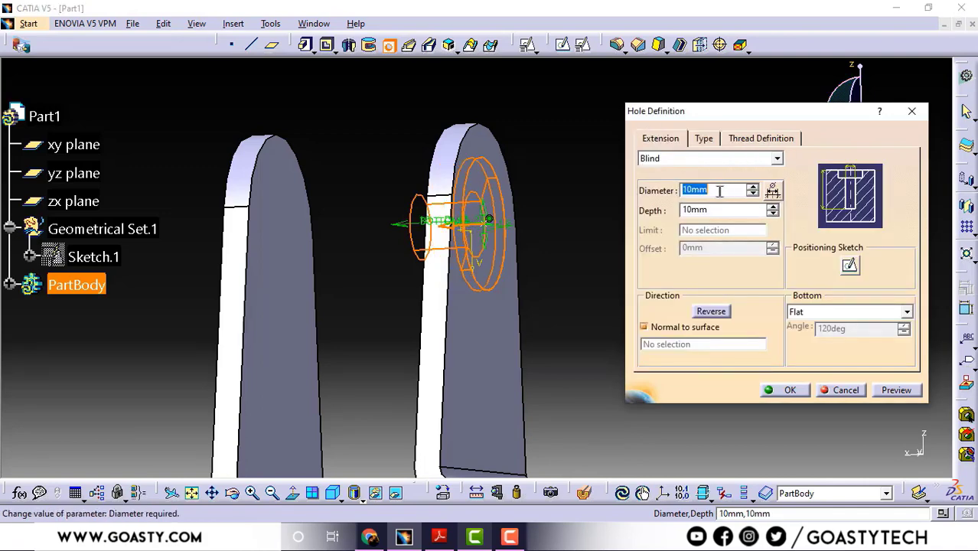
text(14)
click(731, 211)
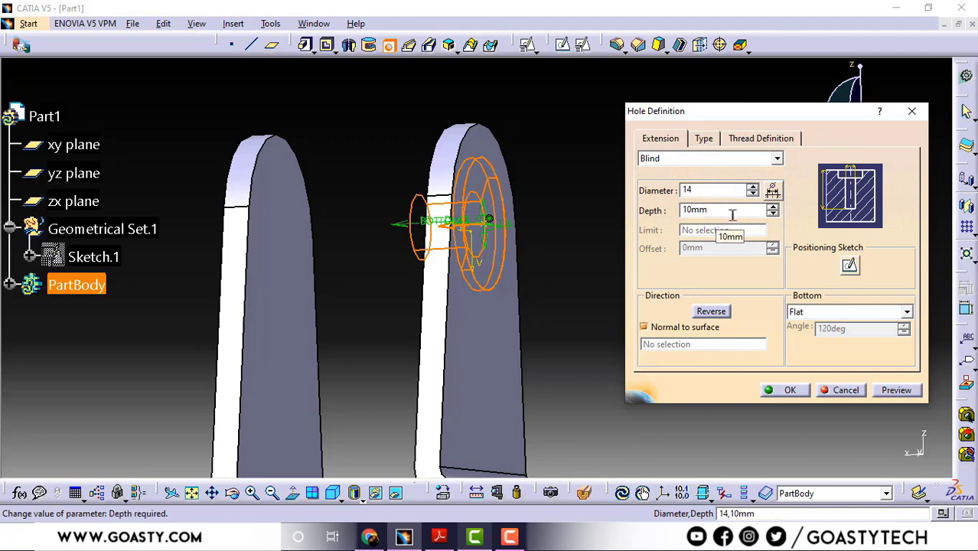
middle_drag(406, 227, 447, 266)
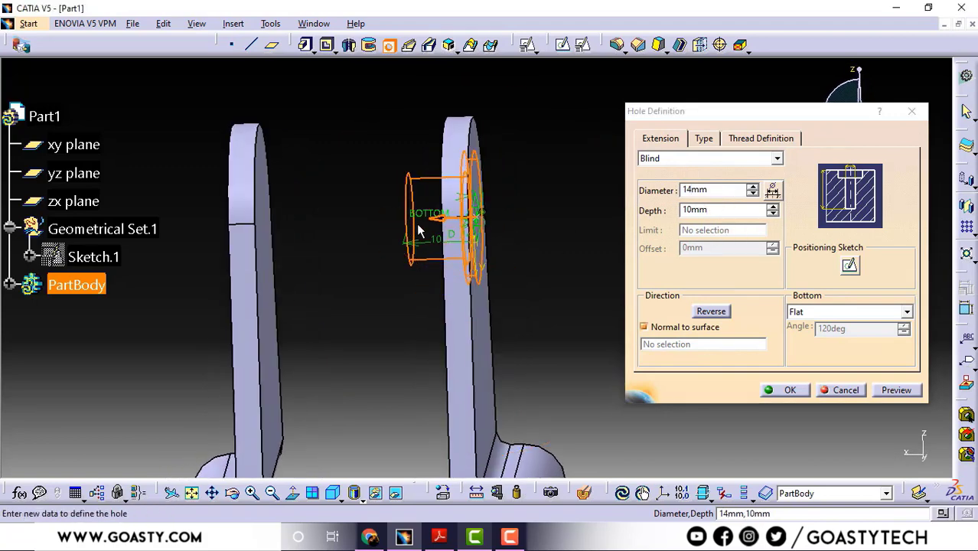
click(789, 392)
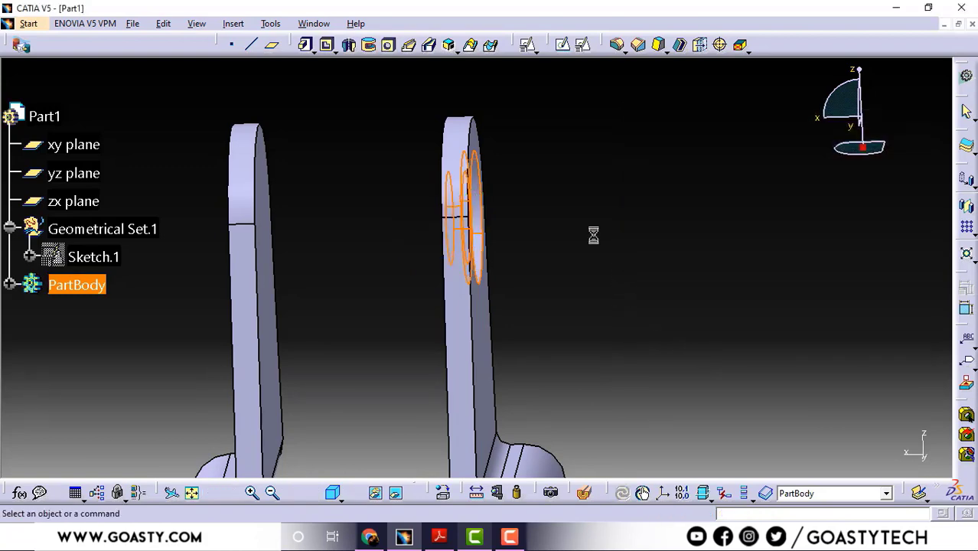
Step: Mirror the counterbored hole onto the opposite lug about the yz plane
middle_drag(593, 234, 338, 157)
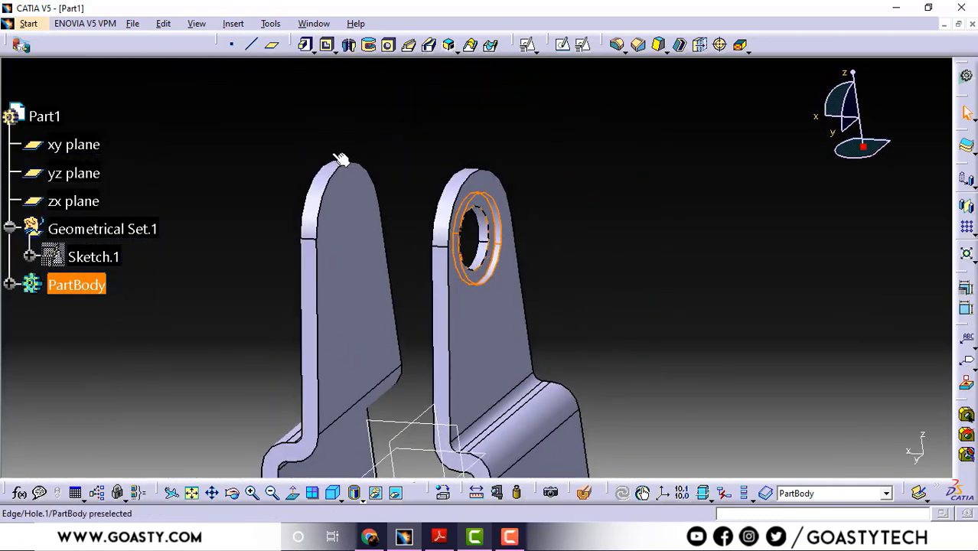
click(234, 24)
mouse_move(338, 285)
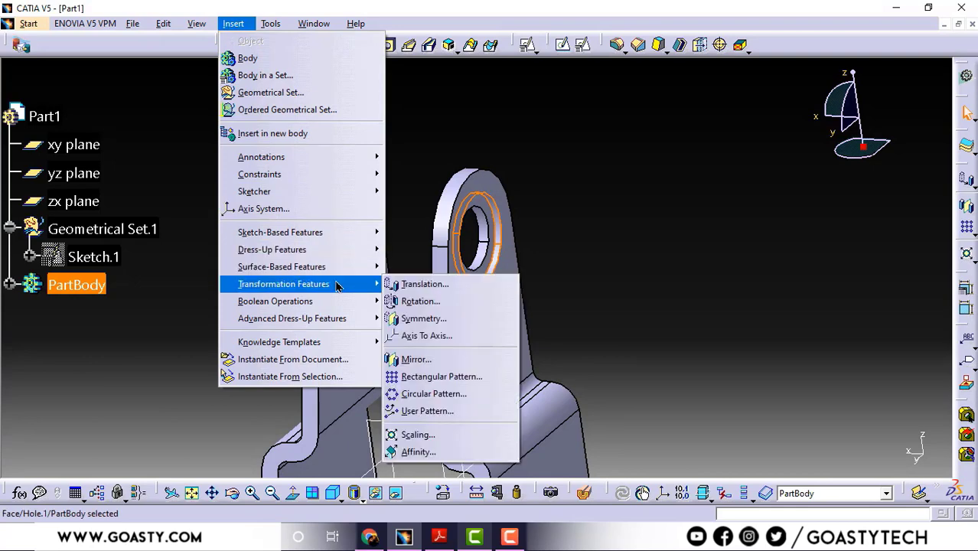
click(441, 359)
middle_drag(459, 398, 562, 205)
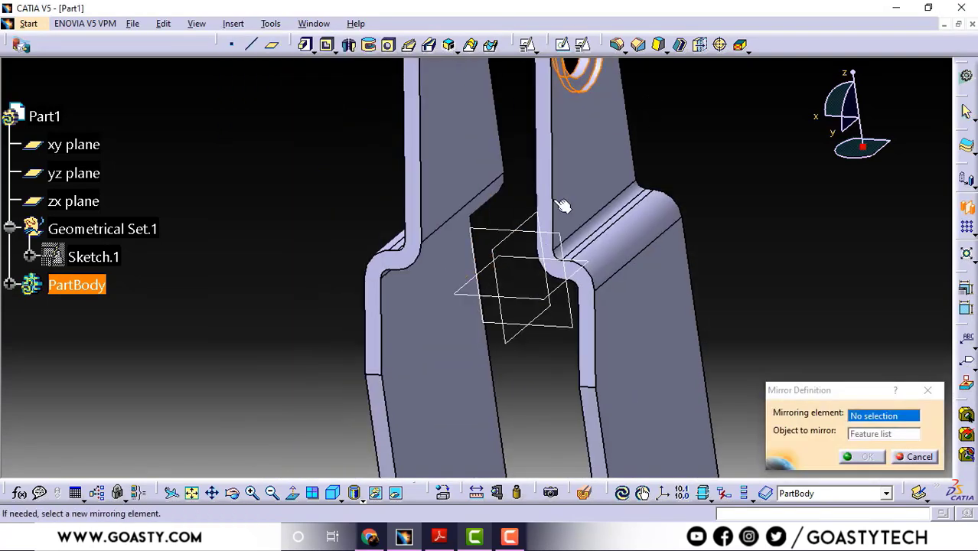
click(506, 232)
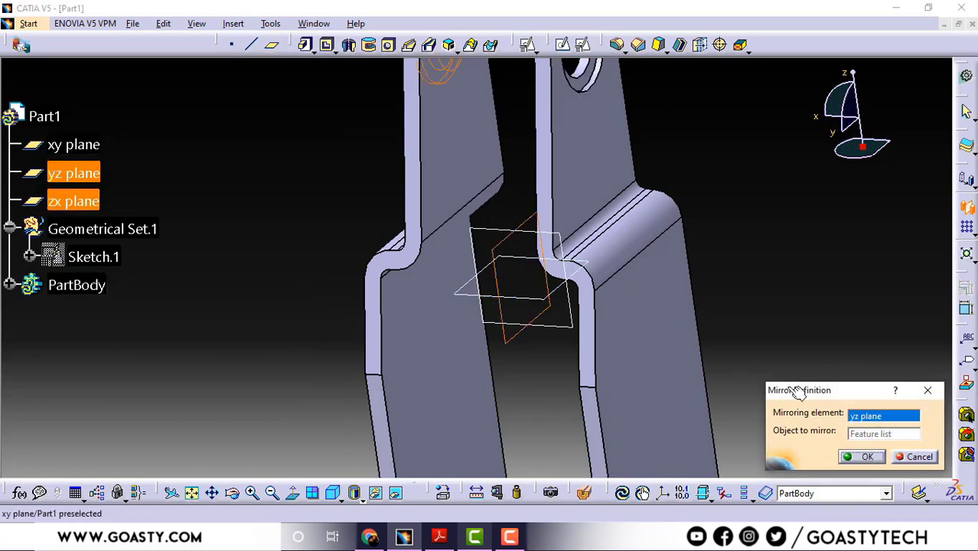
click(865, 457)
Step: Check the base hole in drawing Video 13.pdf, then start a hole on the bracket's outer bottom face and open its positioning sketch
middle_drag(704, 131, 804, 337)
middle_drag(546, 229, 411, 154)
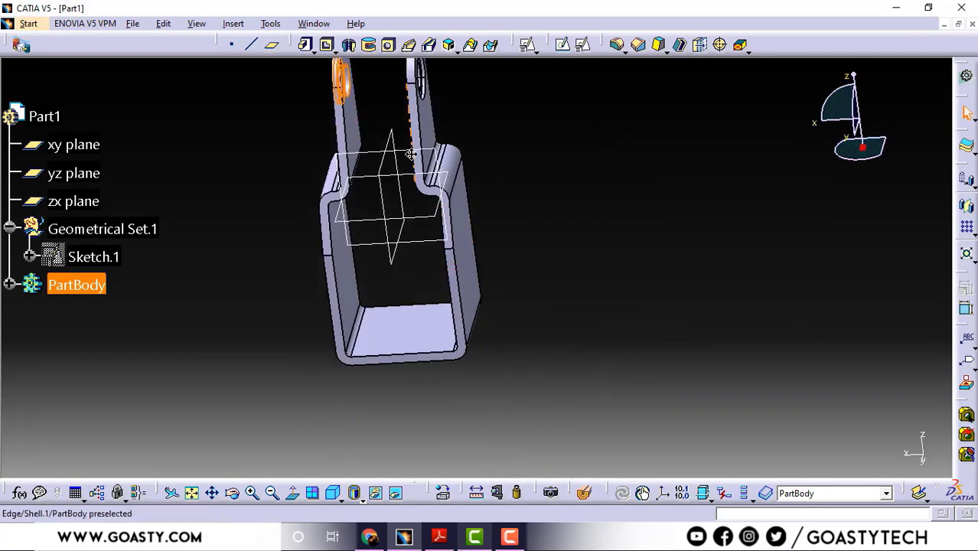
click(442, 539)
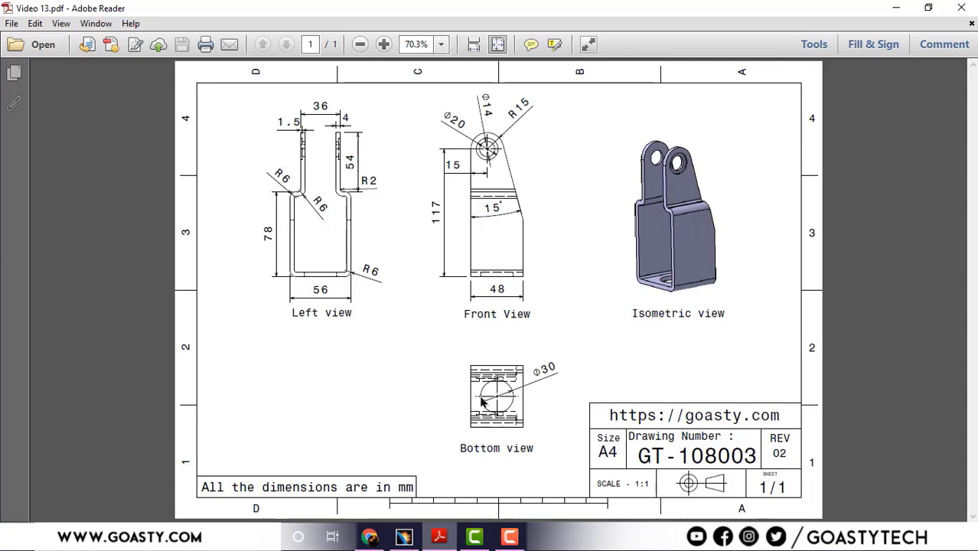
click(897, 7)
middle_drag(398, 421, 419, 172)
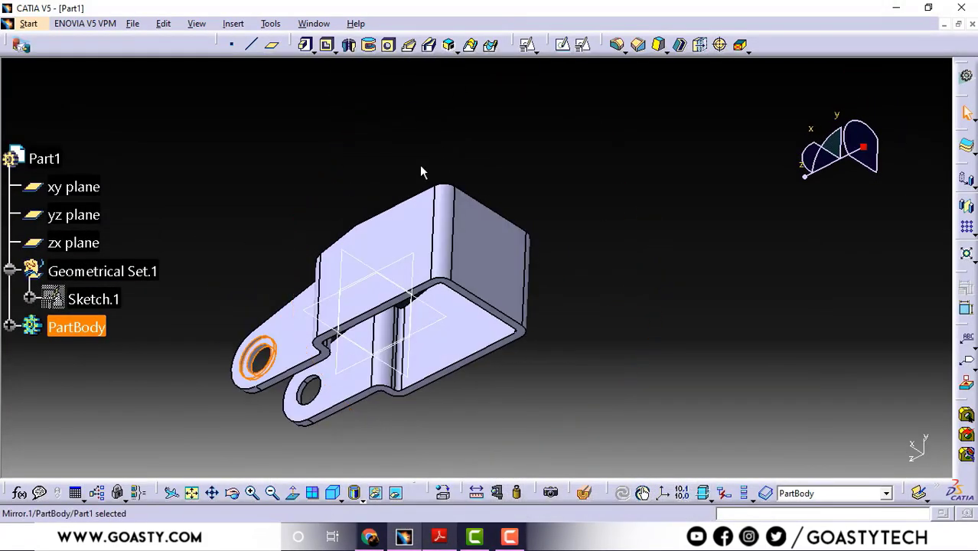
click(388, 44)
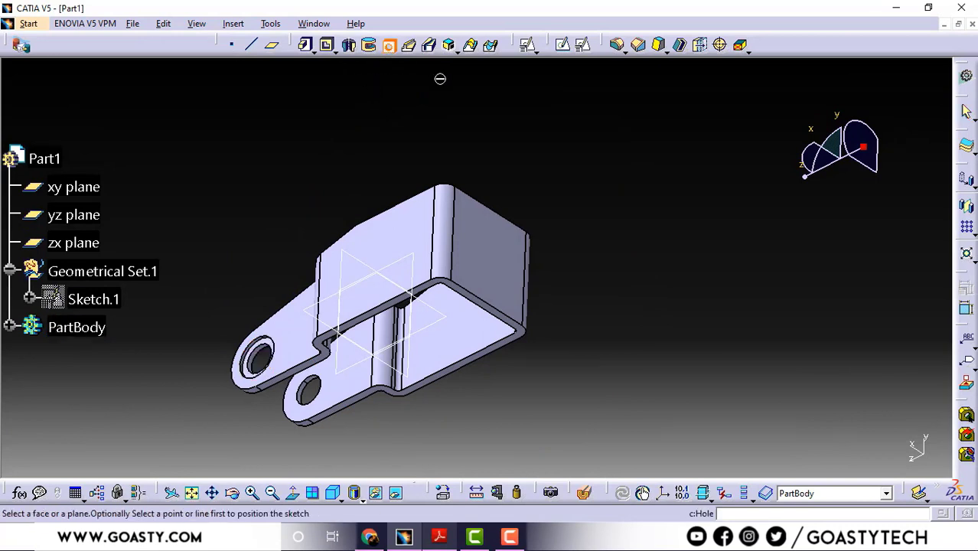
click(487, 262)
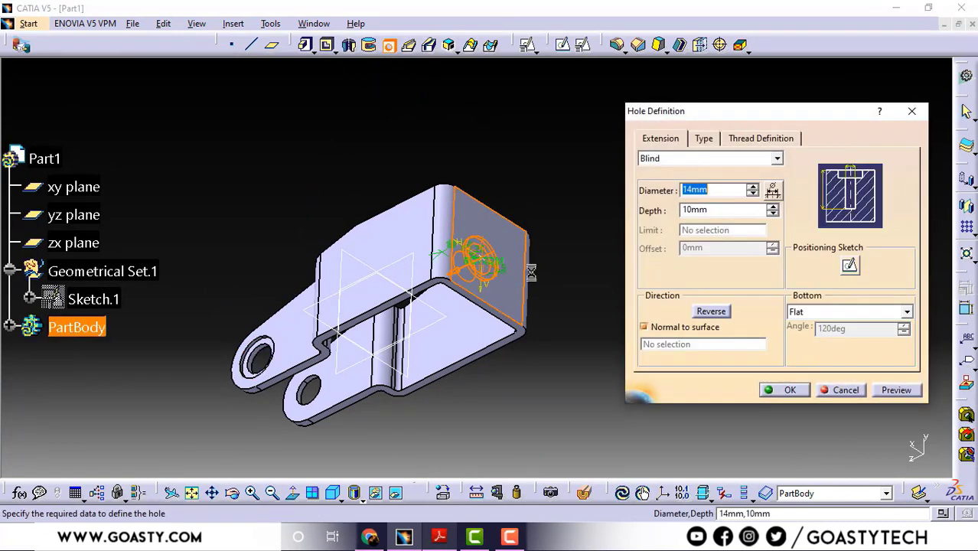
click(850, 266)
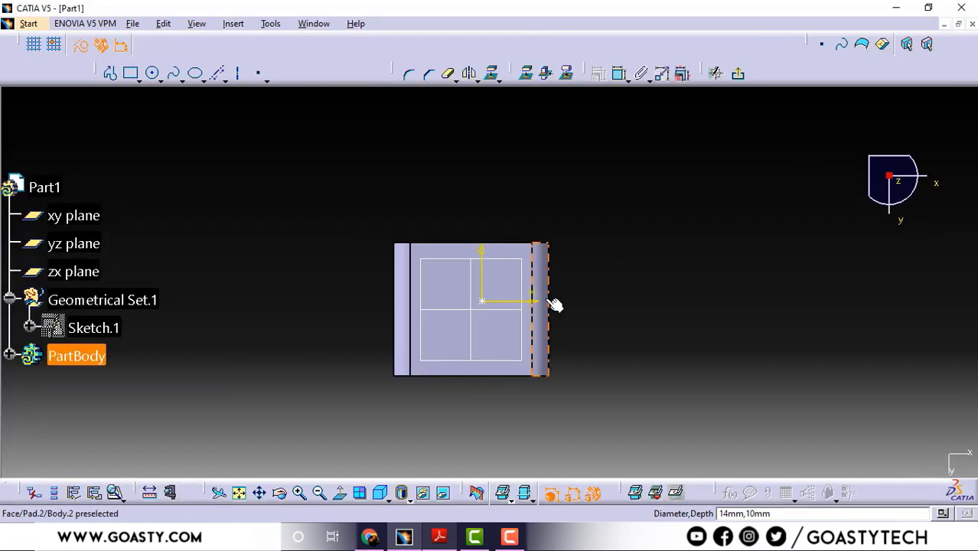
Step: Constrain the base hole's centre point to be coincident with the yz plane
mouse_move(550, 296)
middle_down()
mouse_move(670, 170)
mouse_move(603, 193)
middle_up()
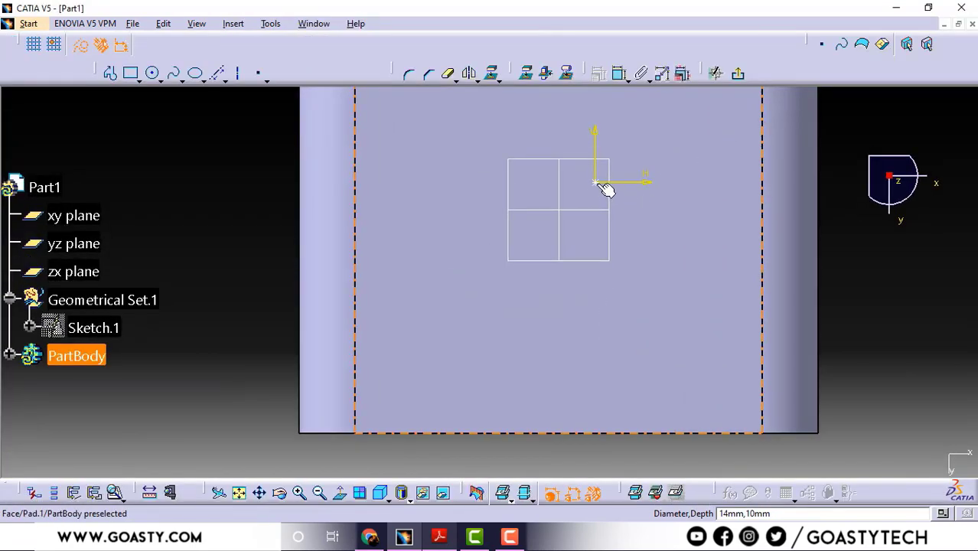
click(560, 201)
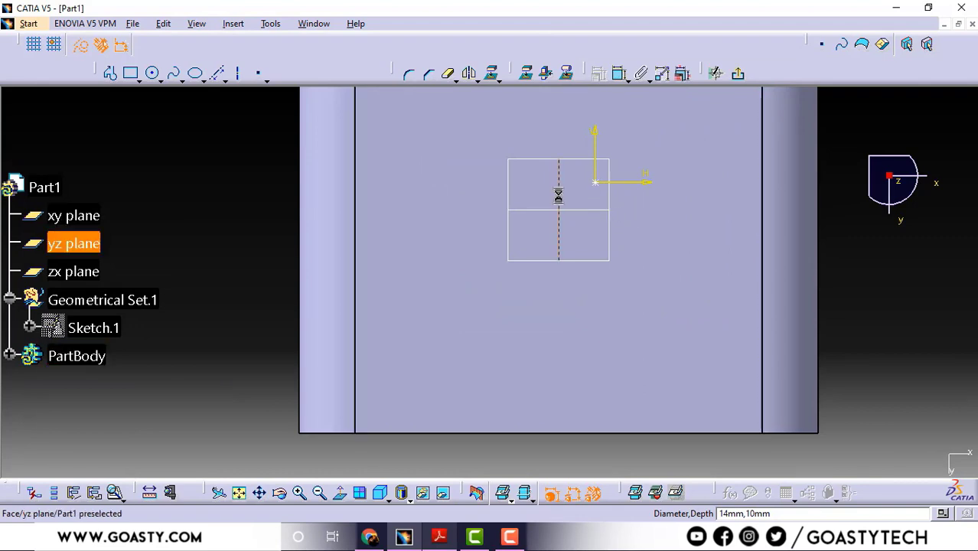
ctrl+click(604, 187)
click(600, 74)
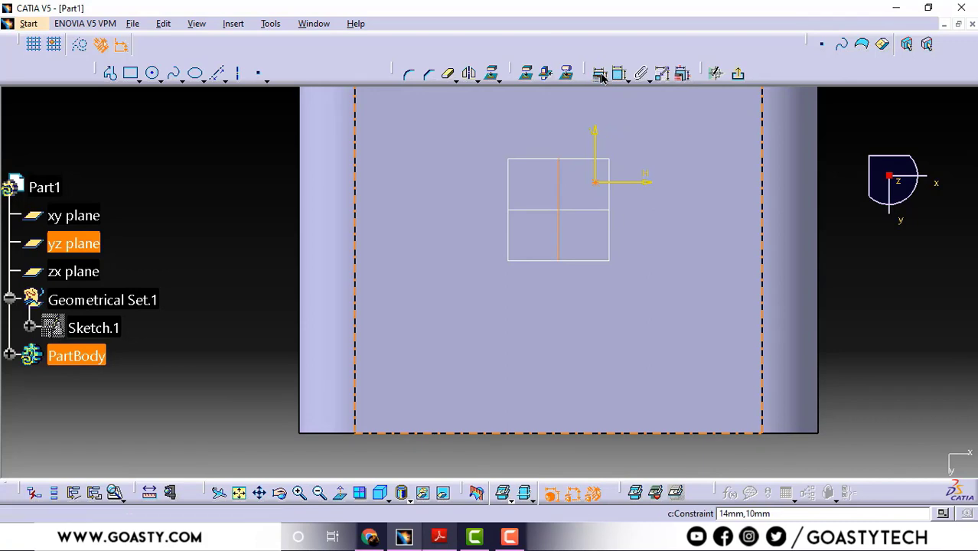
click(918, 320)
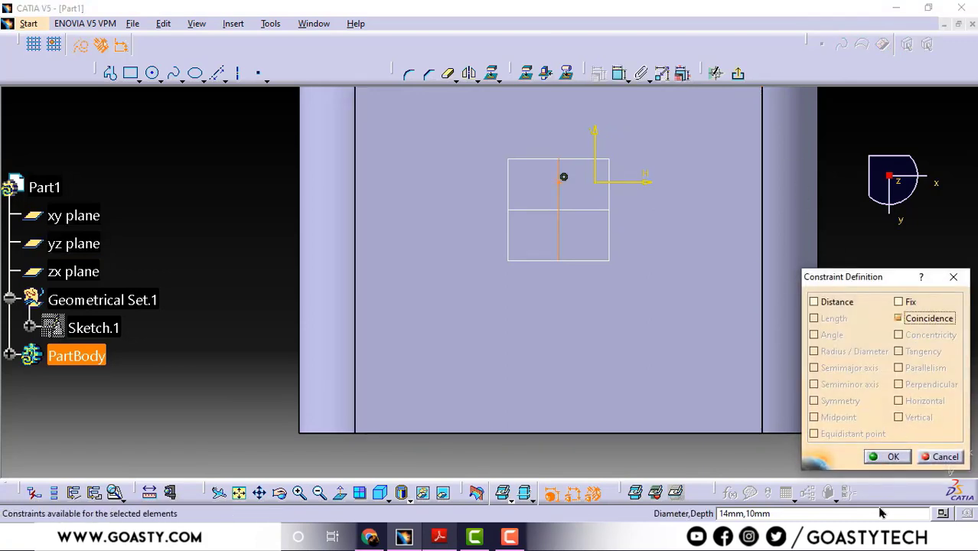
click(888, 458)
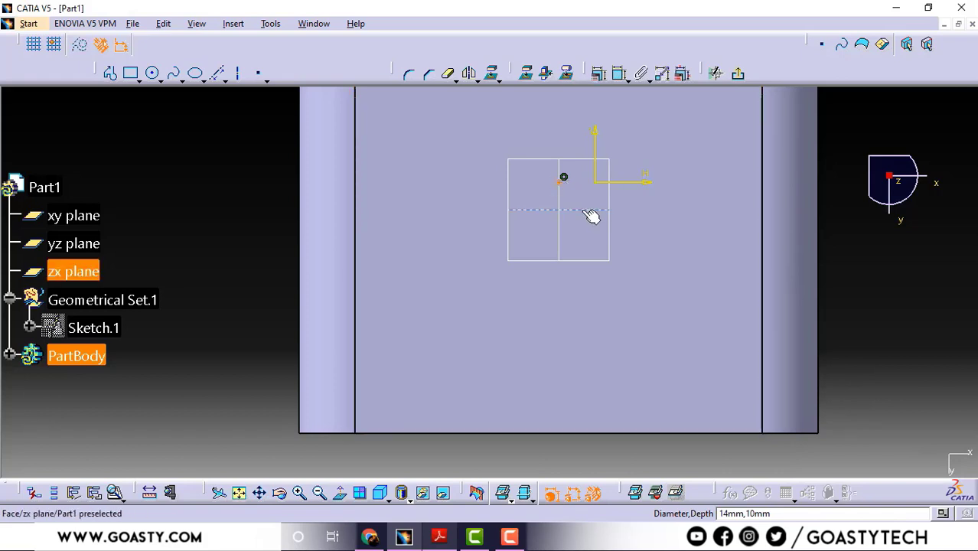
Step: Constrain the base hole's centre point to be coincident with the zx plane and exit the positioning sketch
click(592, 191)
click(600, 74)
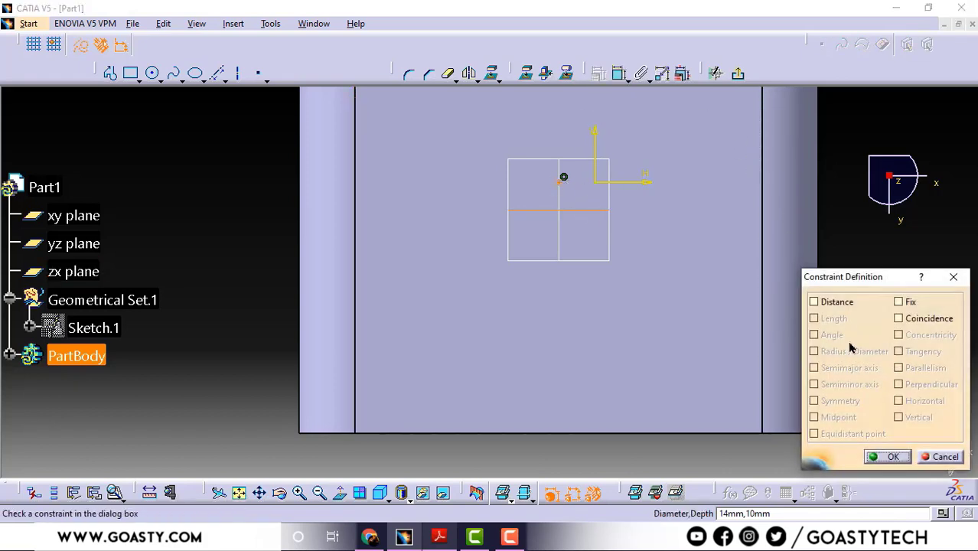
click(898, 319)
click(895, 456)
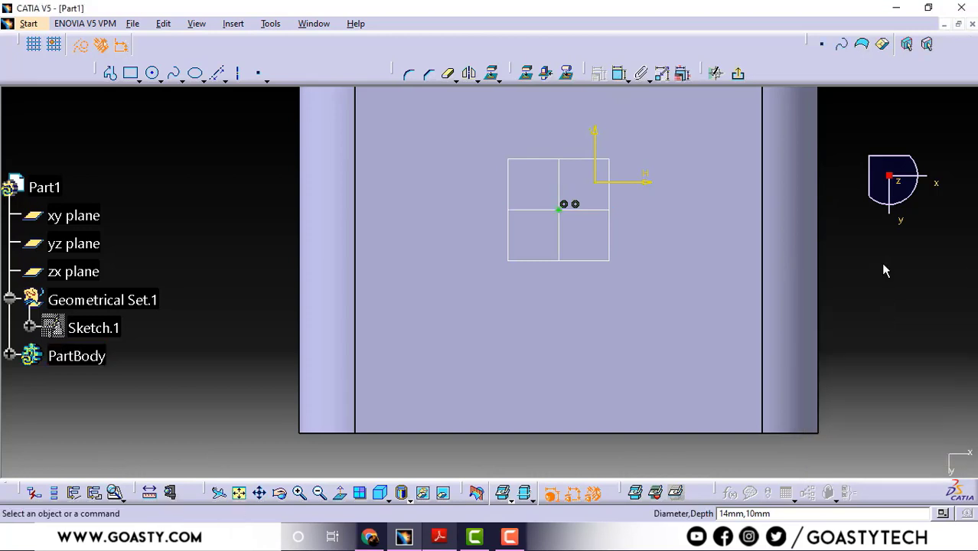
middle_drag(675, 234, 655, 346)
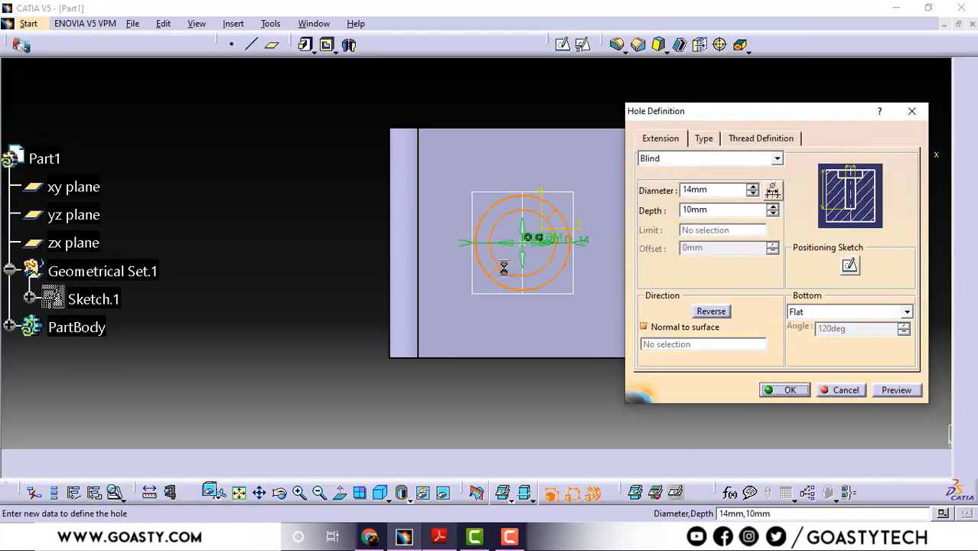
Step: Change the base hole to a simple blind hole, set its diameter to 30 mm as in the drawing, and create it
mouse_move(484, 269)
middle_down()
mouse_move(532, 172)
mouse_move(528, 207)
middle_up()
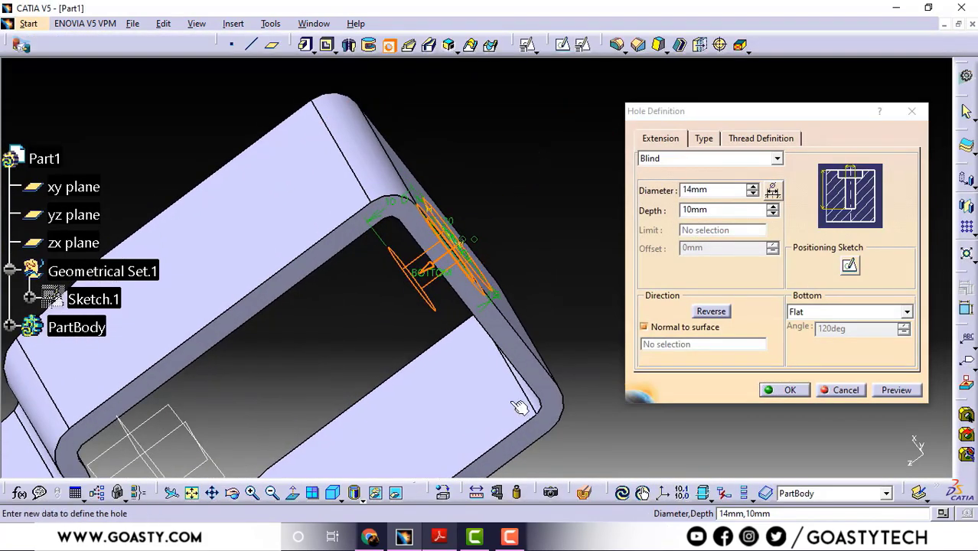
click(440, 539)
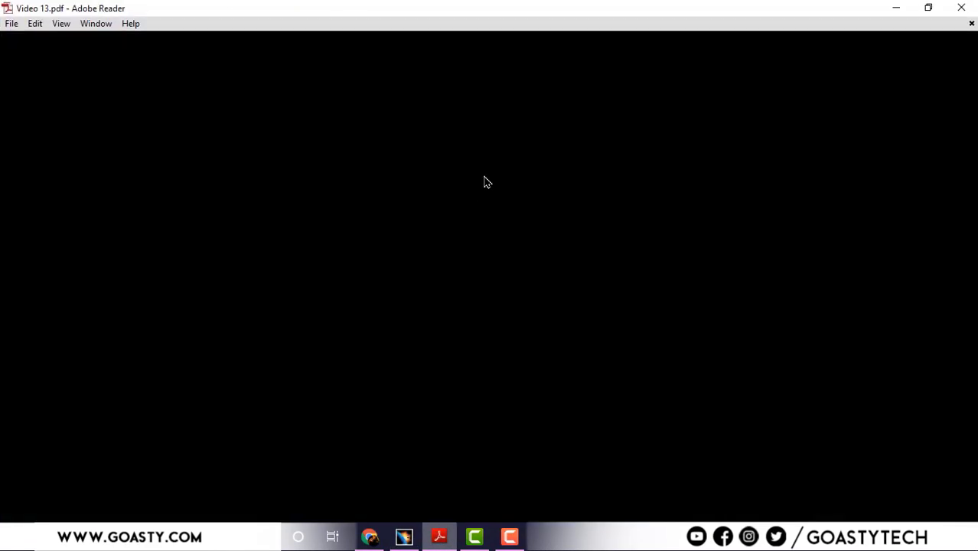
click(896, 8)
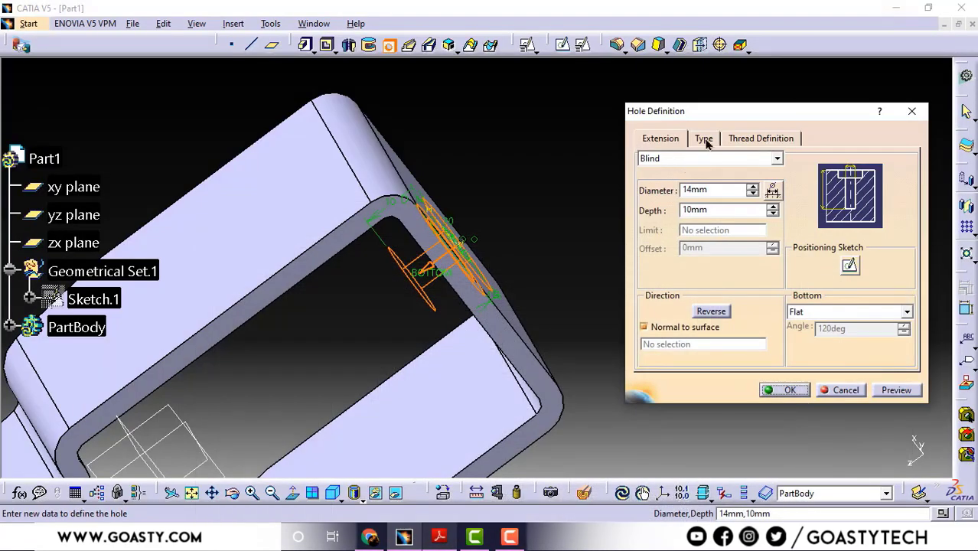
click(705, 140)
click(709, 158)
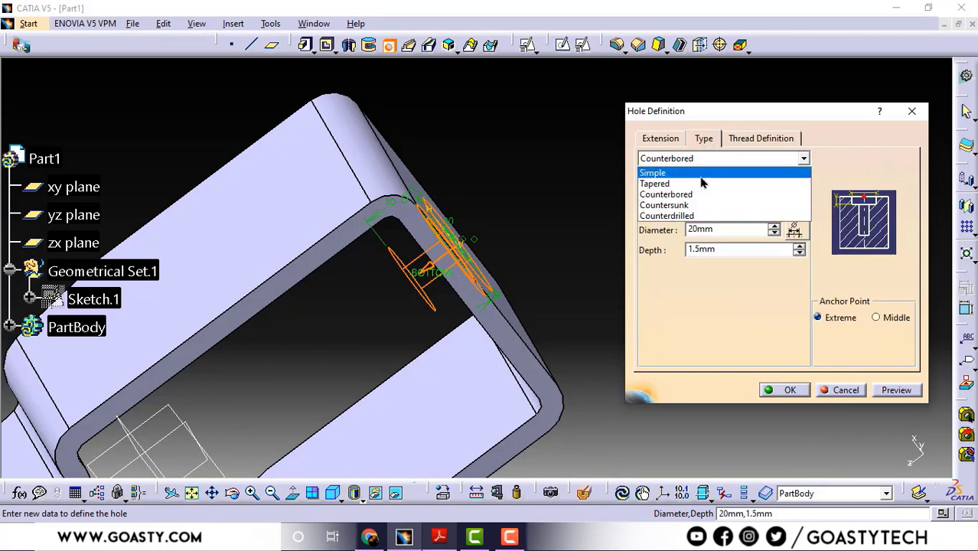
click(697, 173)
click(661, 140)
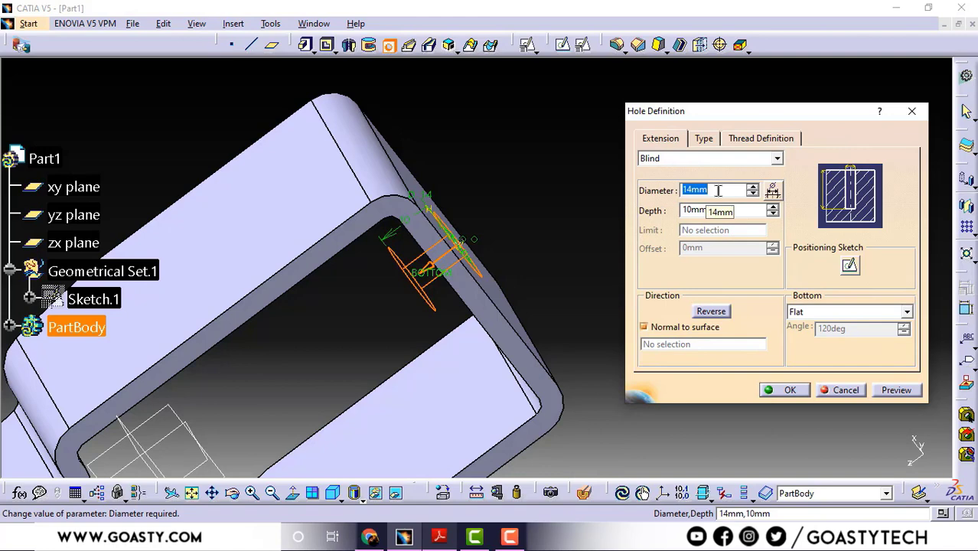
click(889, 393)
click(774, 391)
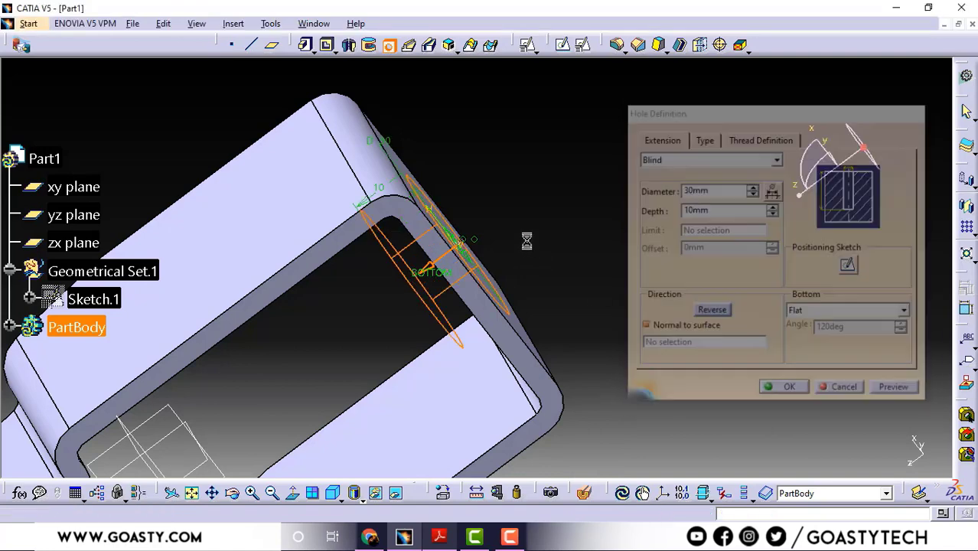
Step: Compare the finished bracket with the isometric view in drawing Video 13.pdf
middle_drag(498, 177, 618, 197)
click(448, 541)
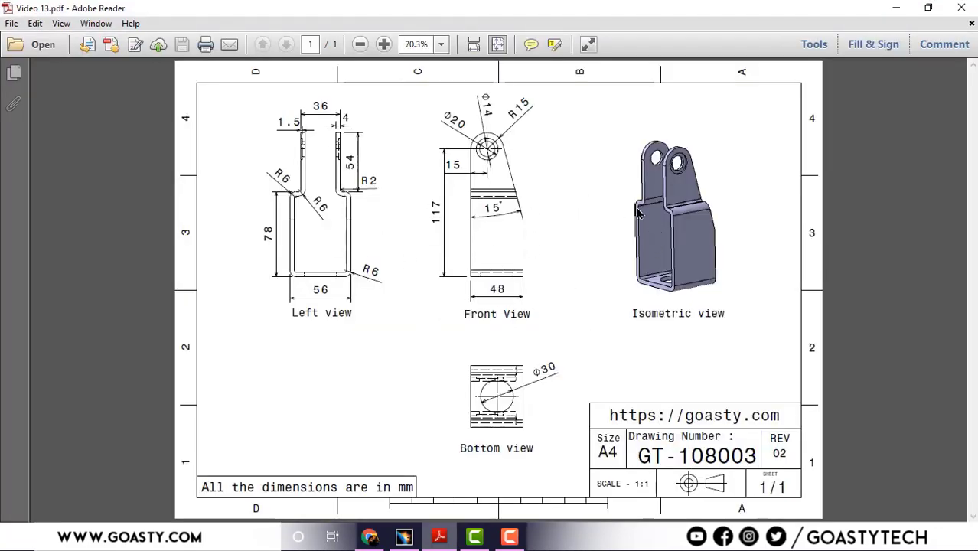
click(896, 7)
middle_drag(563, 247, 603, 225)
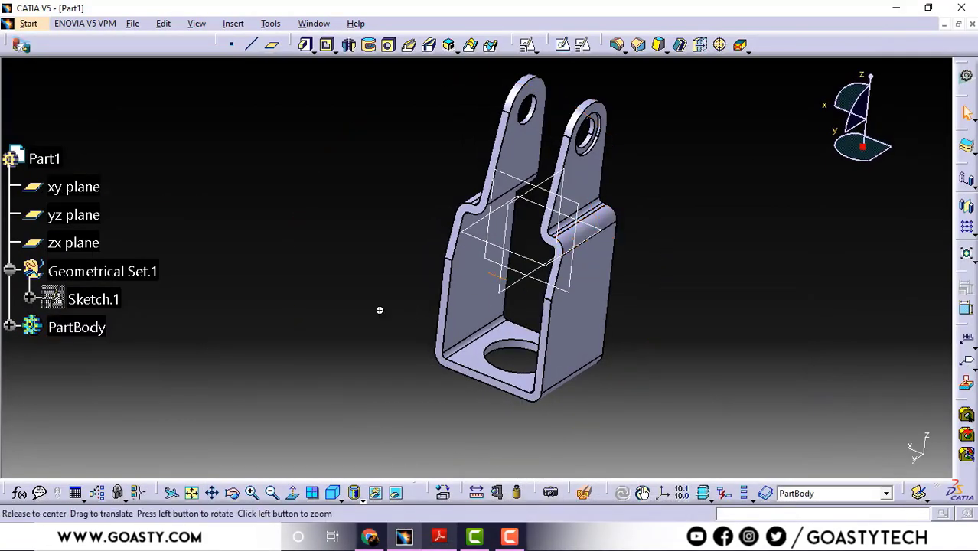
middle_drag(379, 310, 414, 360)
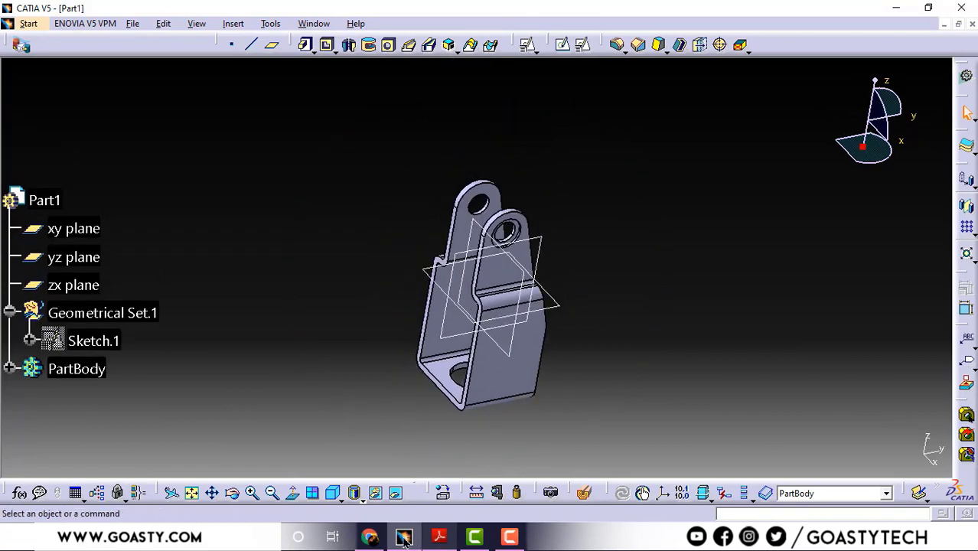
Step: Switch to Chrome and look through the SolidWorks exercises on the goasty.com home page
click(369, 537)
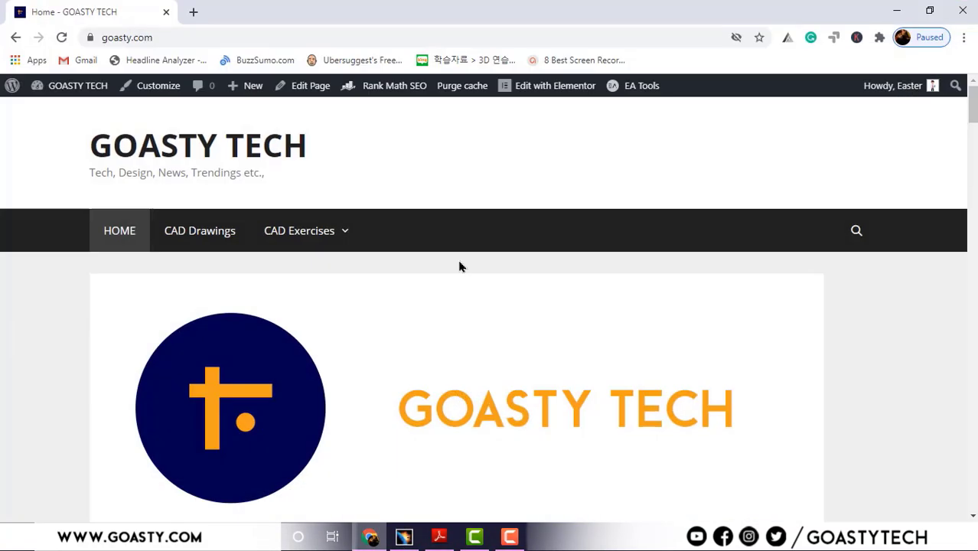
scroll(459, 265, down, 5)
scroll(459, 265, down, 15)
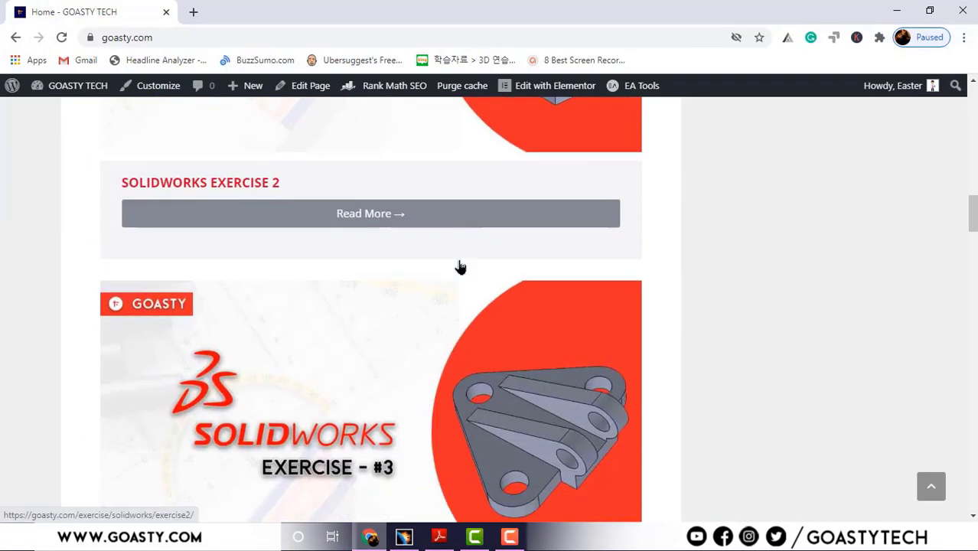
scroll(460, 278, up, 15)
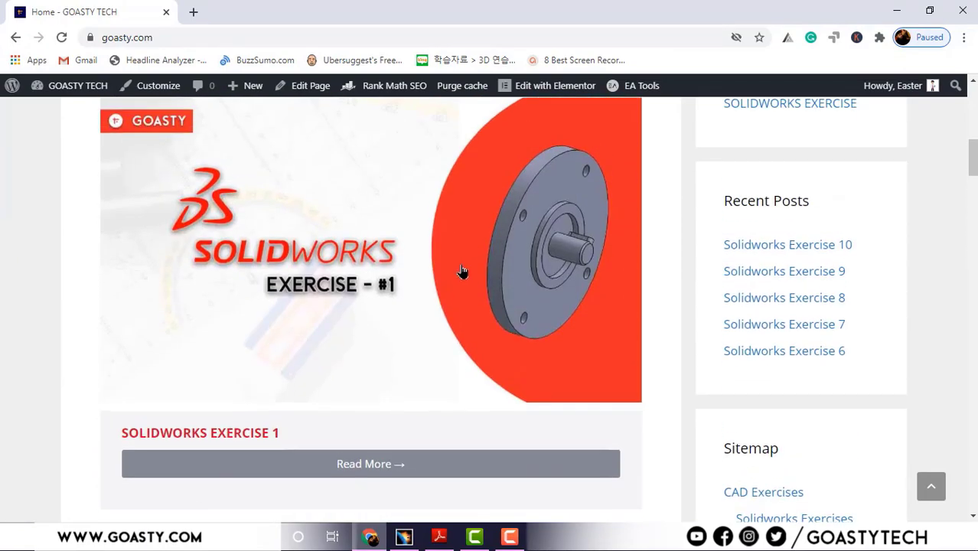
scroll(462, 269, up, 3)
scroll(463, 267, down, 9)
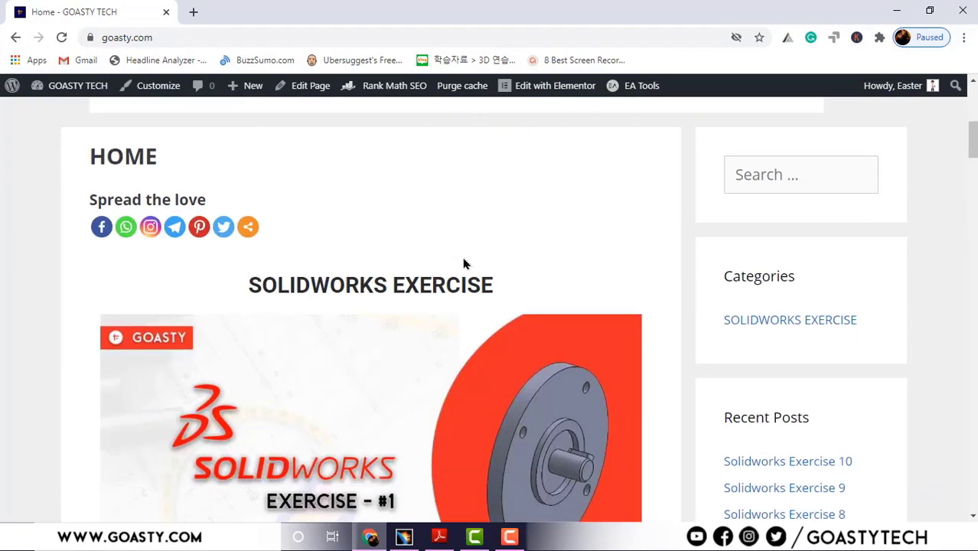
click(896, 10)
middle_drag(639, 234, 588, 200)
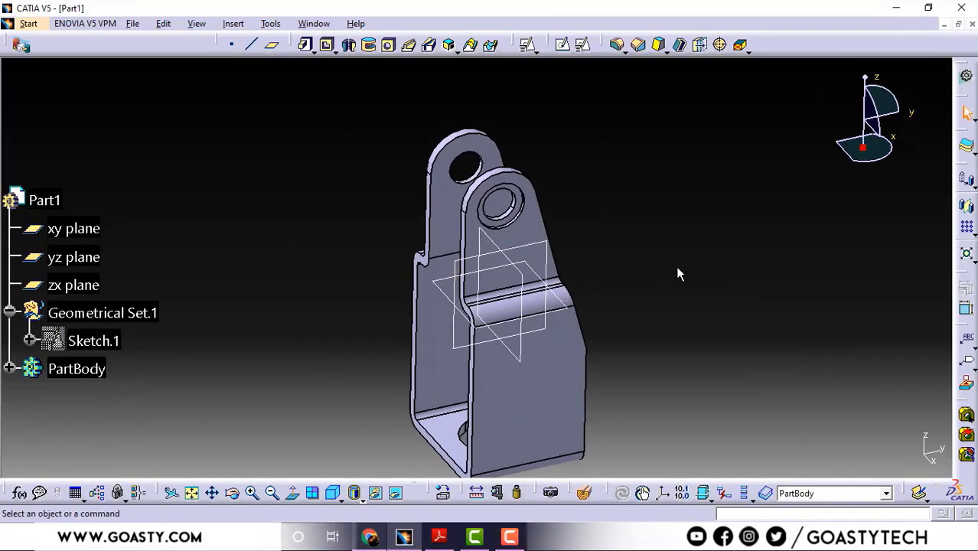
middle_drag(620, 265, 536, 205)
middle_drag(574, 237, 553, 262)
middle_drag(495, 270, 610, 278)
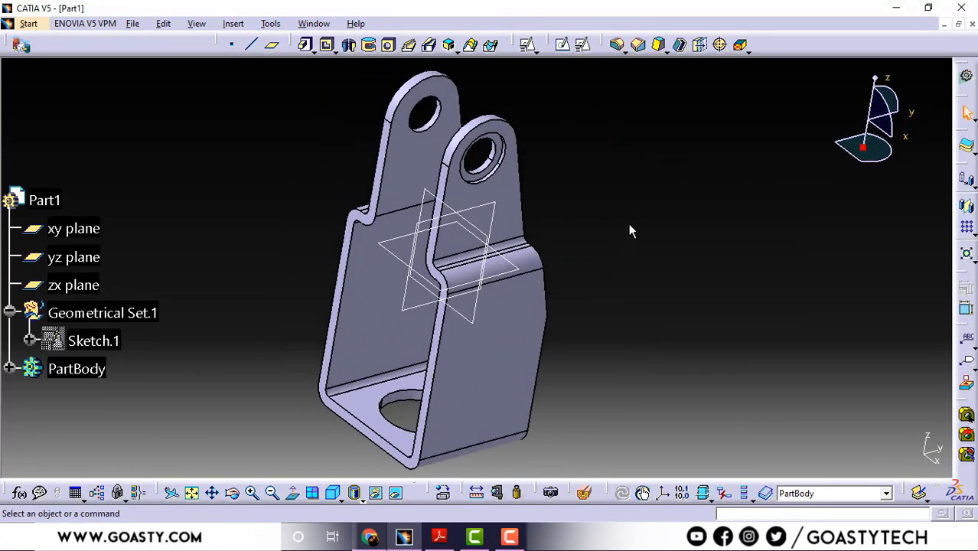
middle_drag(577, 327, 624, 287)
middle_drag(615, 249, 598, 276)
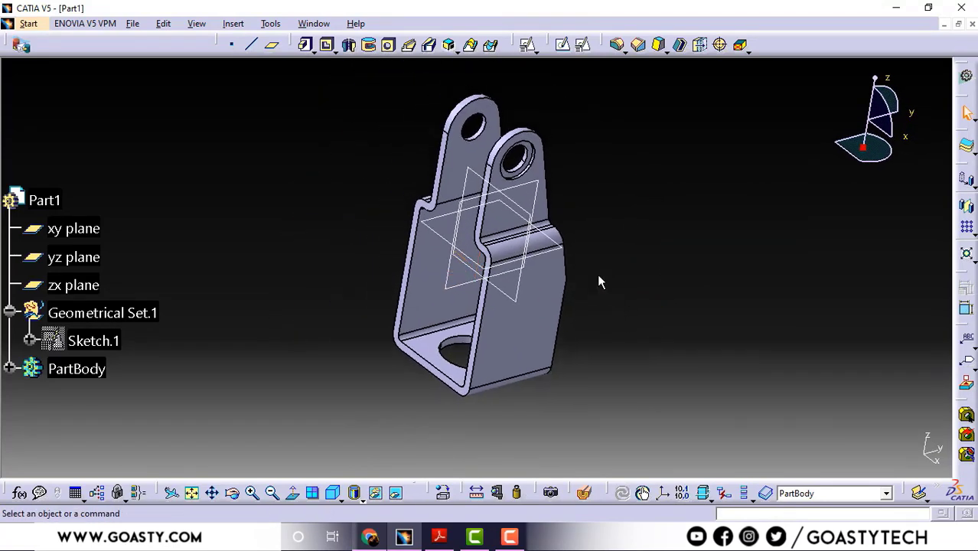
mouse_move(593, 227)
middle_down()
mouse_move(569, 233)
mouse_move(583, 223)
mouse_move(608, 230)
middle_up()
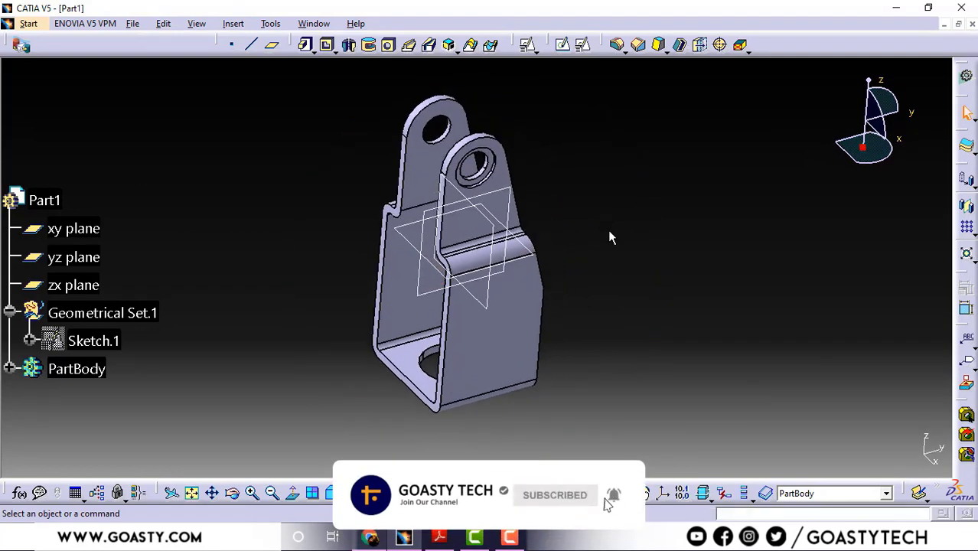